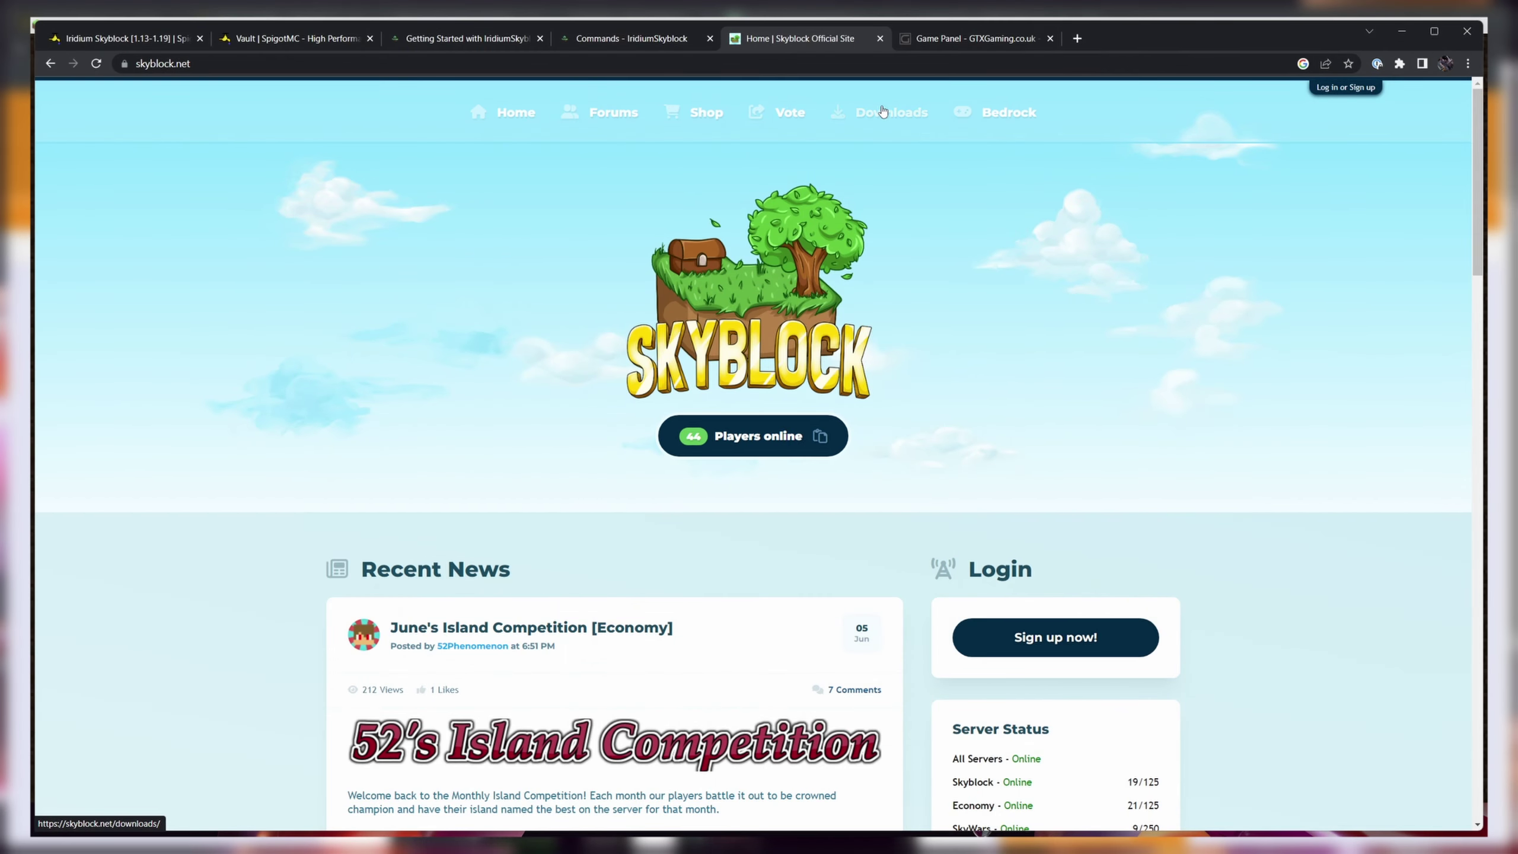
# Step: Preview the setup by downloading the Skyblock V2.1 map and submitting the LuckPerms parent command
pyautogui.click(883, 112)
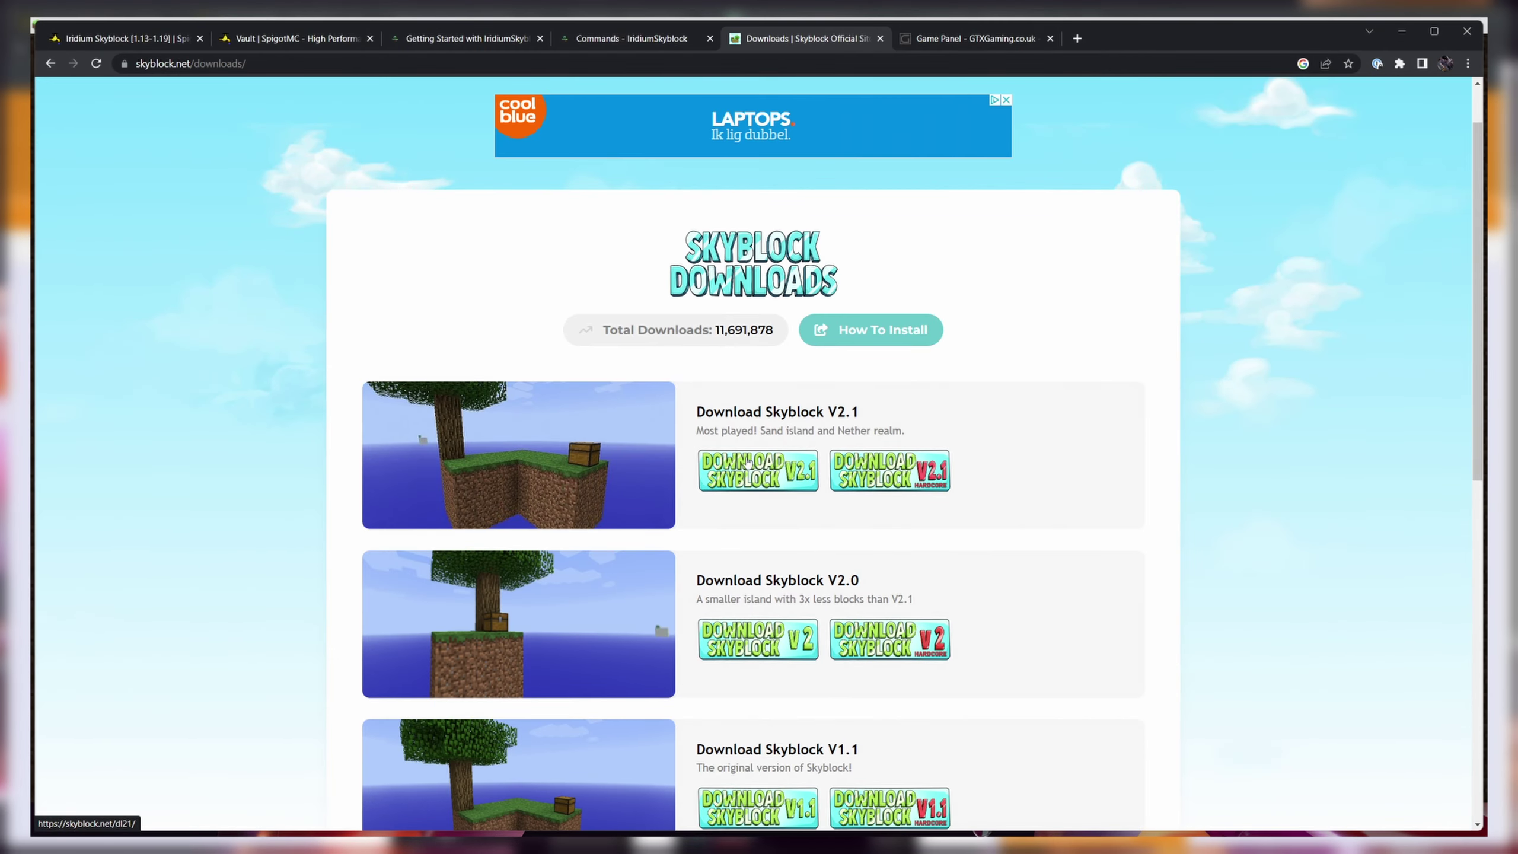
pyautogui.click(747, 460)
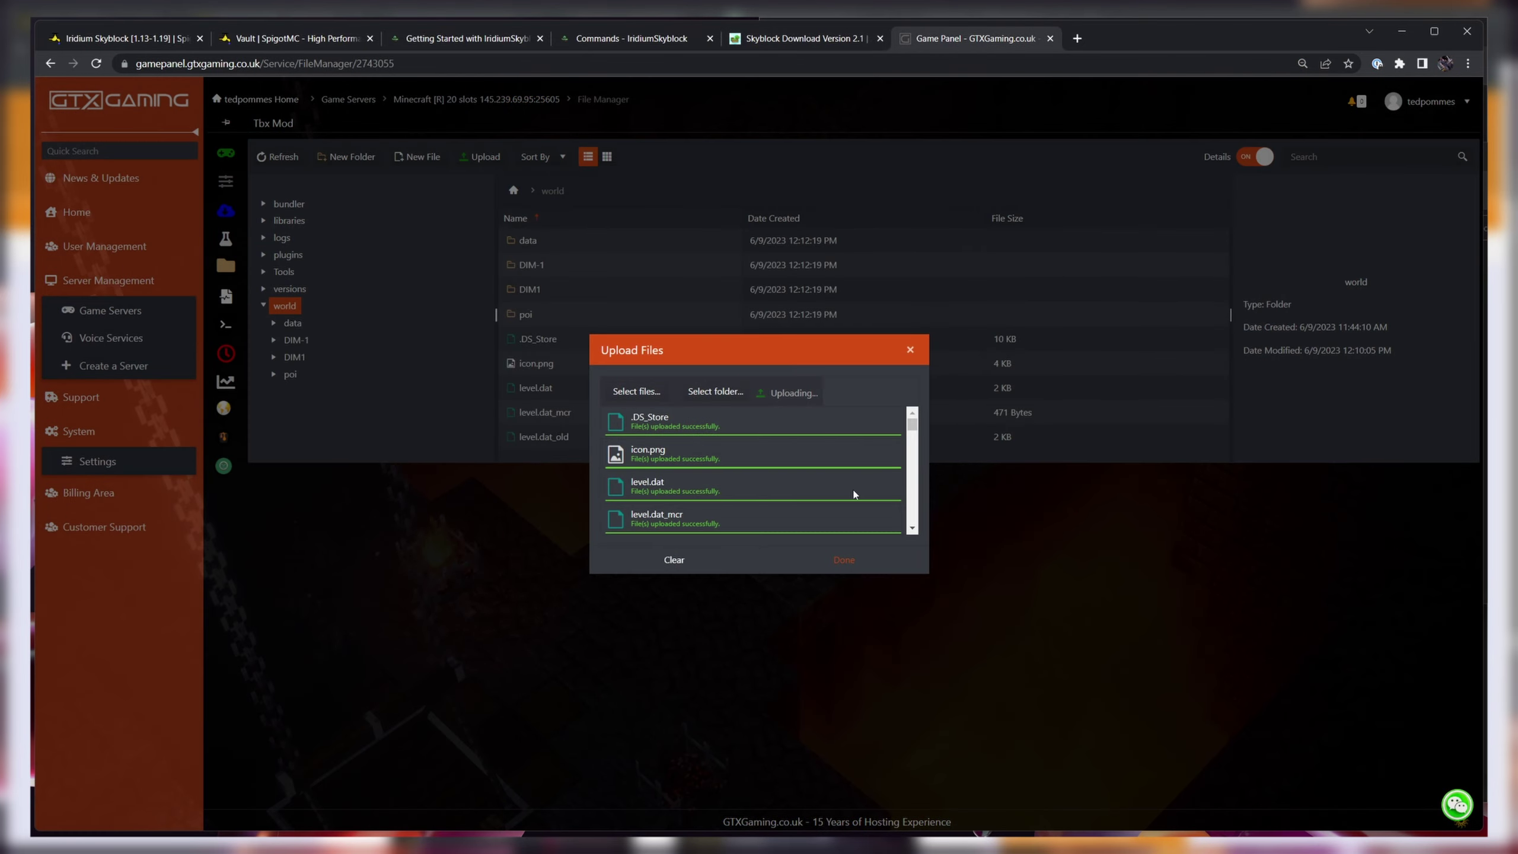
pyautogui.scroll(-3, 849, 470)
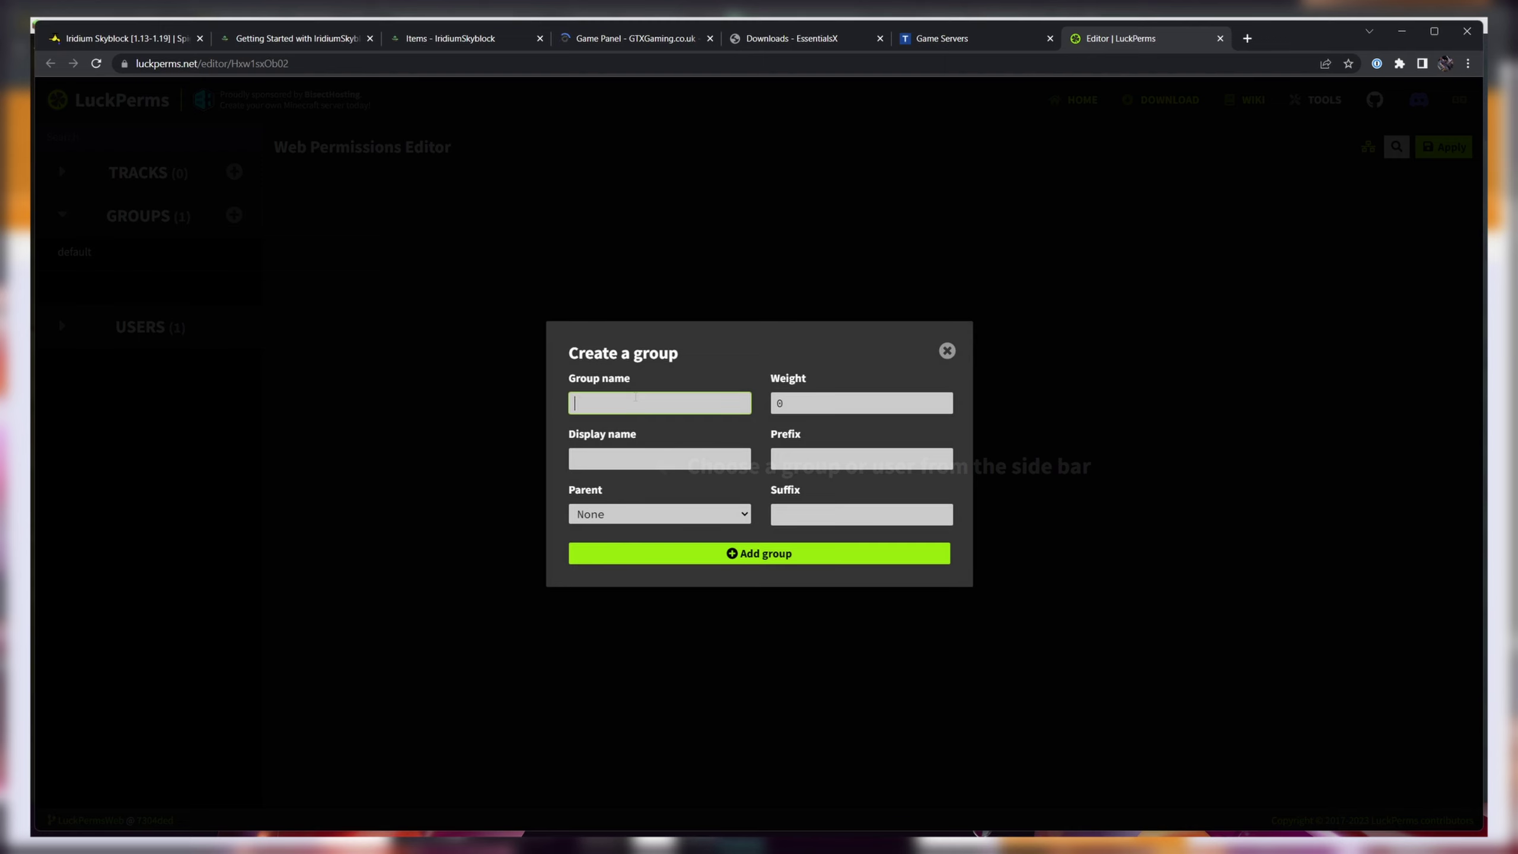
pyautogui.press('Tab')
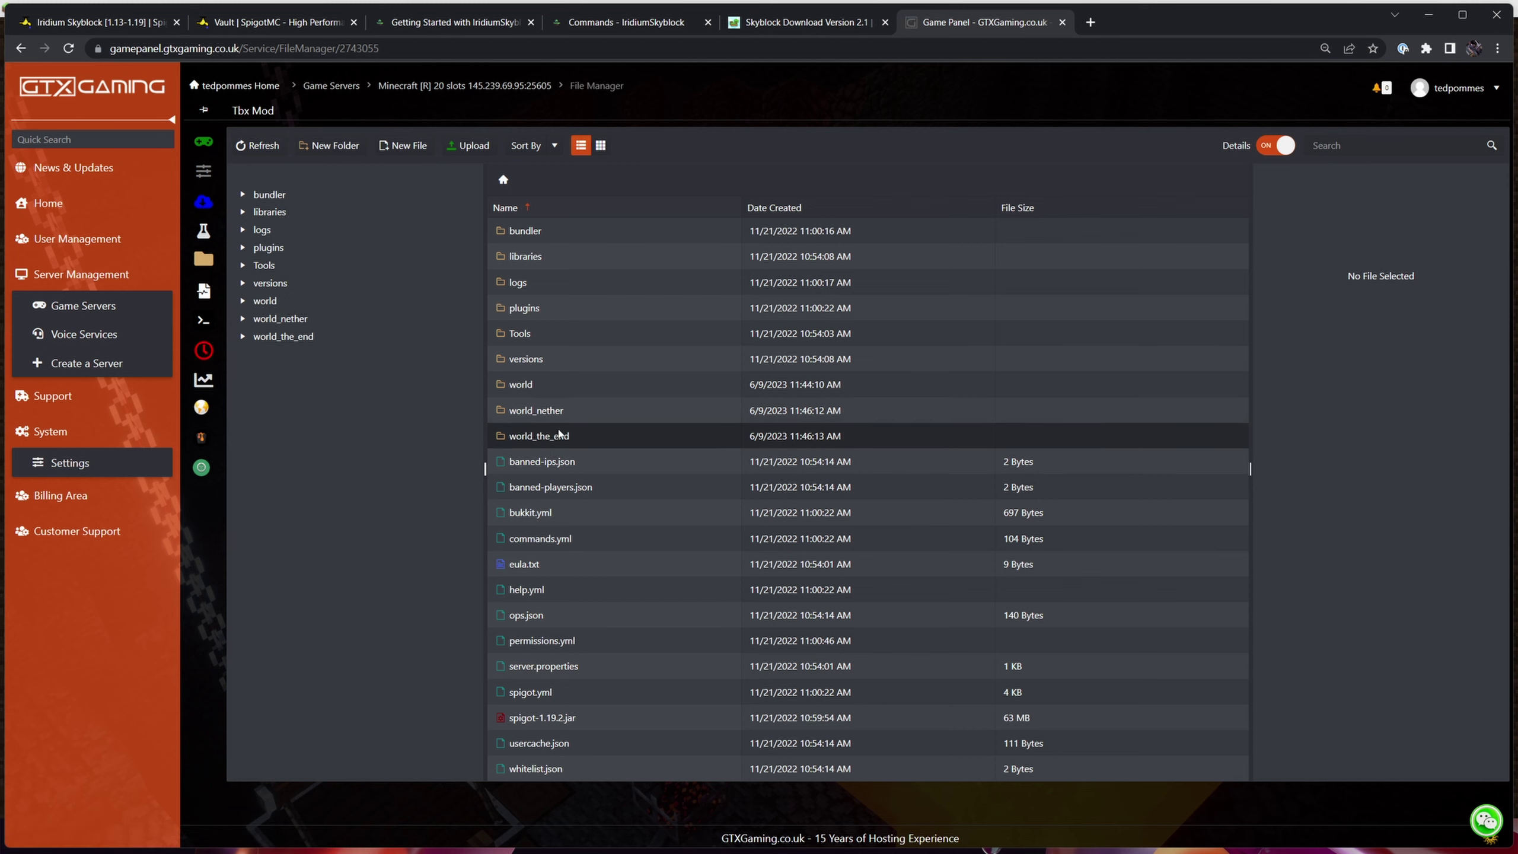
# Step: Select the world_nether and world_the_end folders in the server files and delete them
pyautogui.click(633, 411)
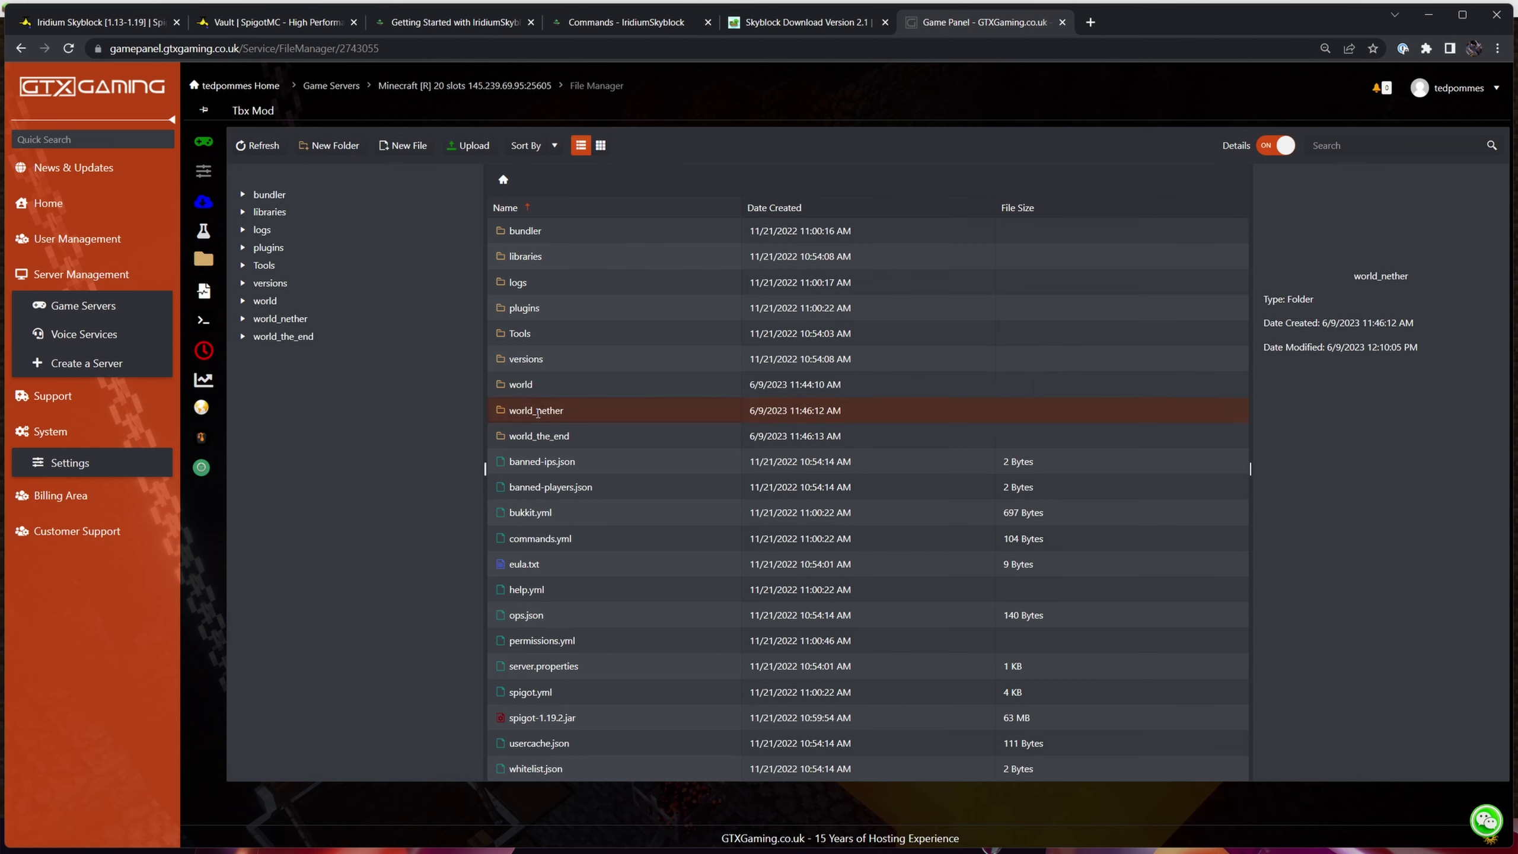
pyautogui.keyDown('ctrl'); pyautogui.click(614, 438); pyautogui.keyUp('ctrl')
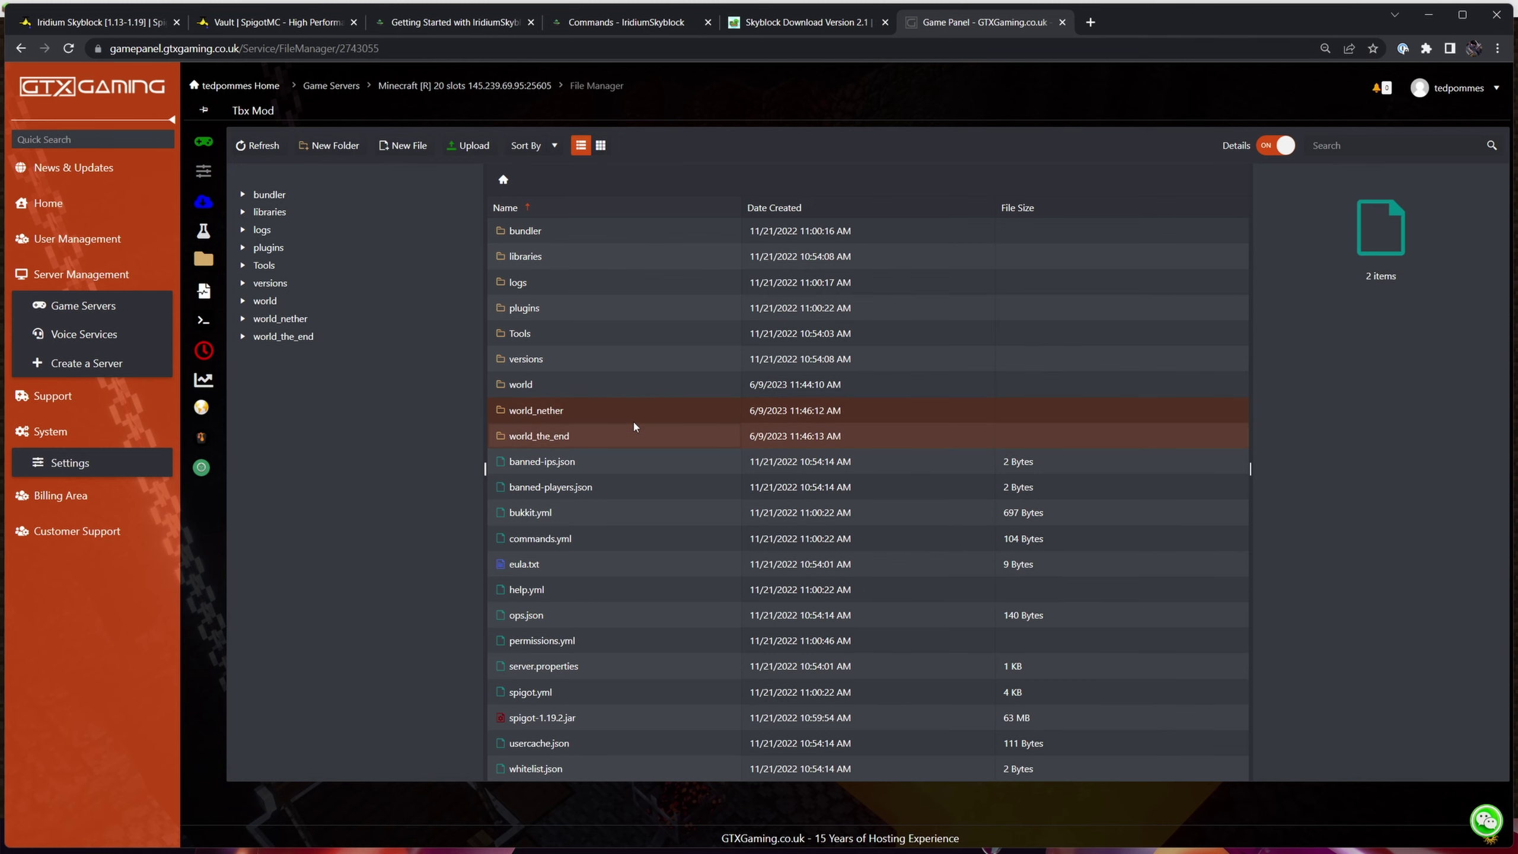
pyautogui.press('Delete')
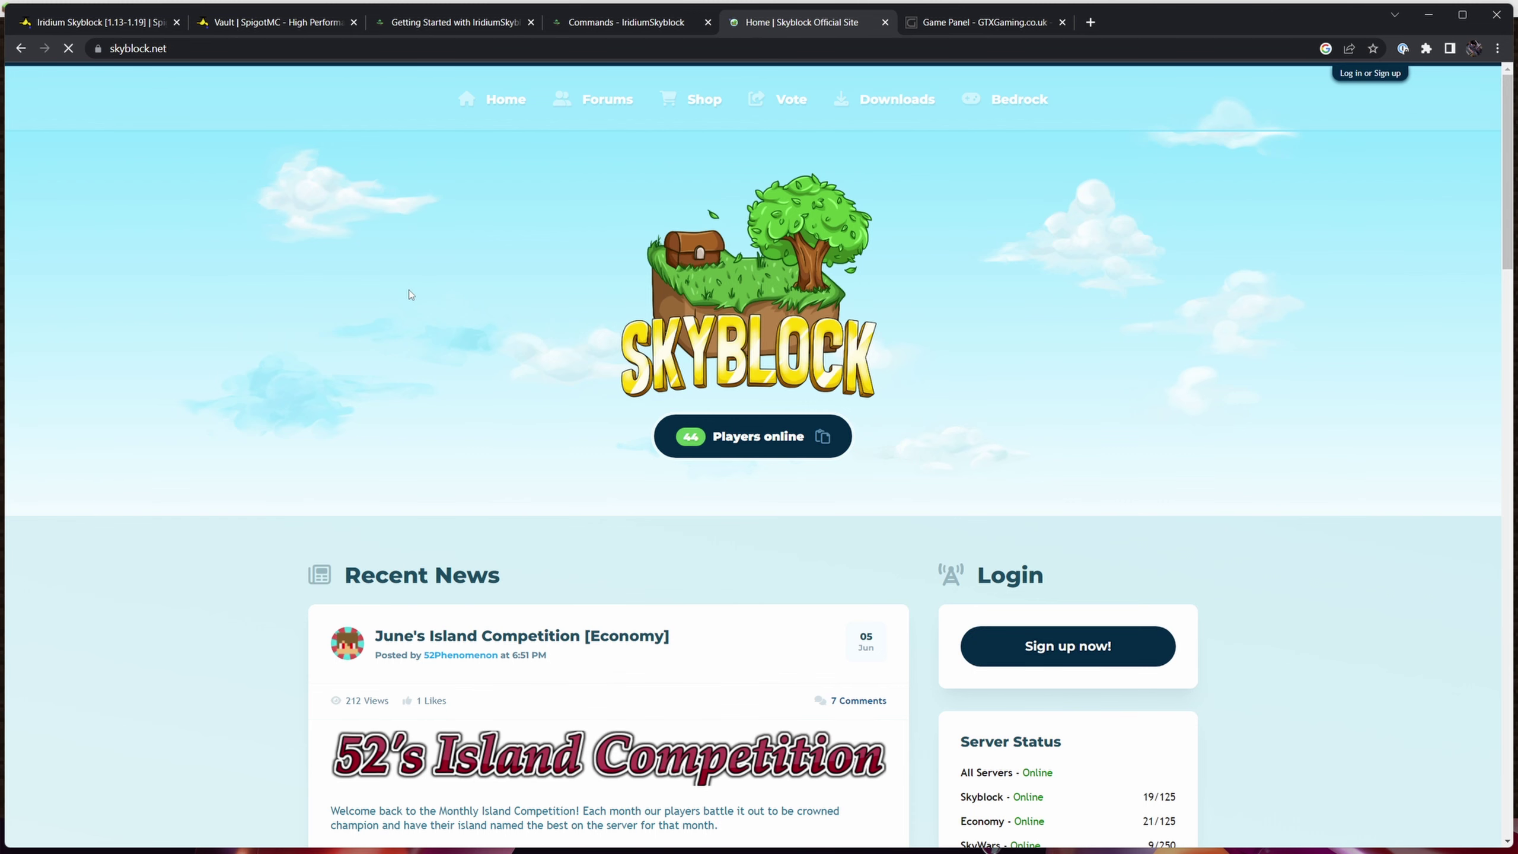
# Step: Go to skyblock.net's Downloads listing and open the Skyblock V2.1 download page
pyautogui.click(888, 97)
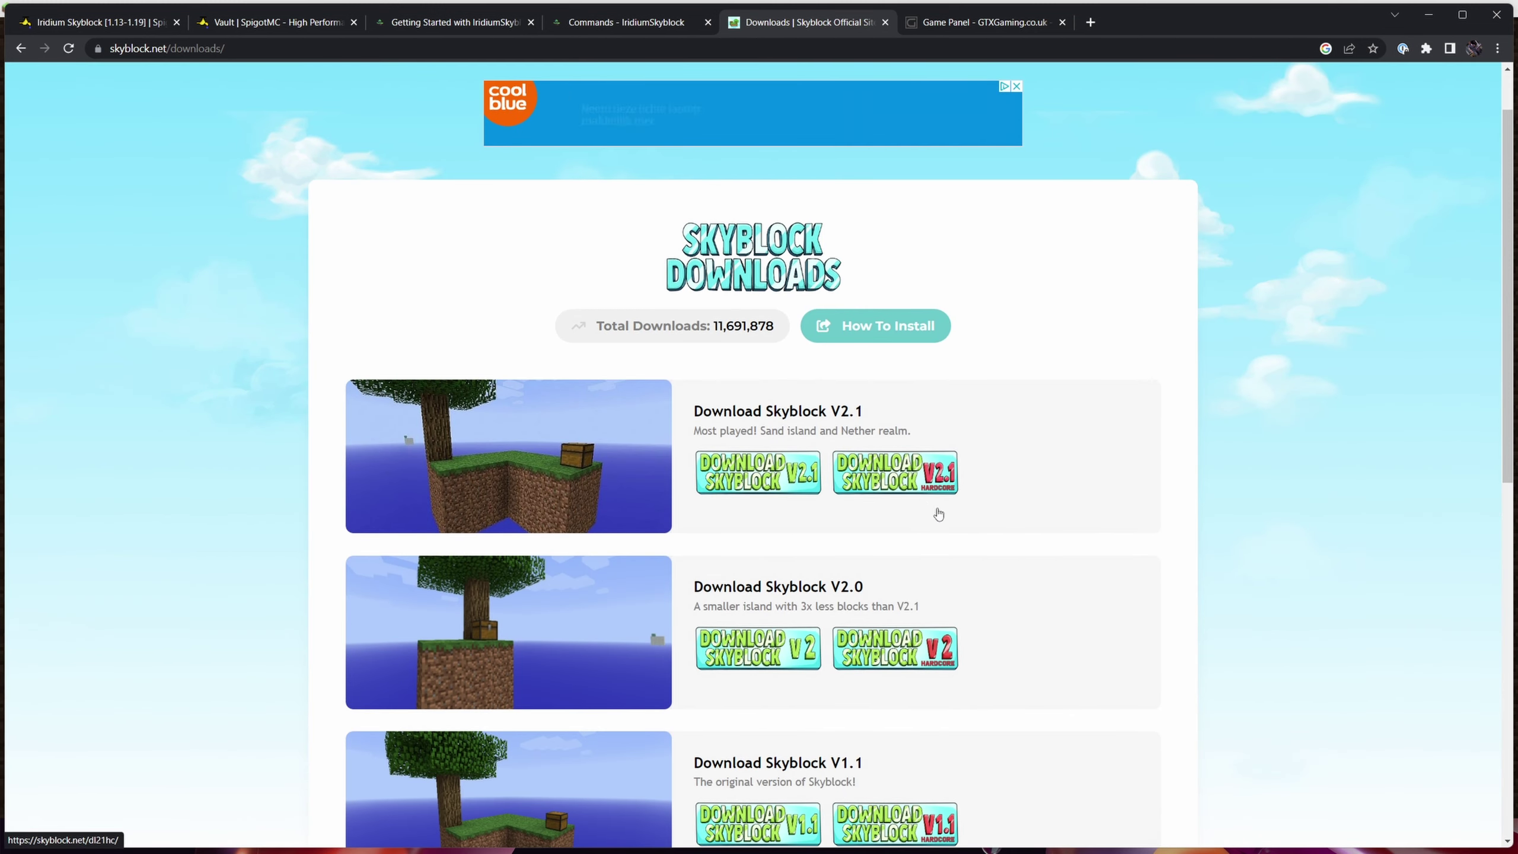
pyautogui.click(738, 473)
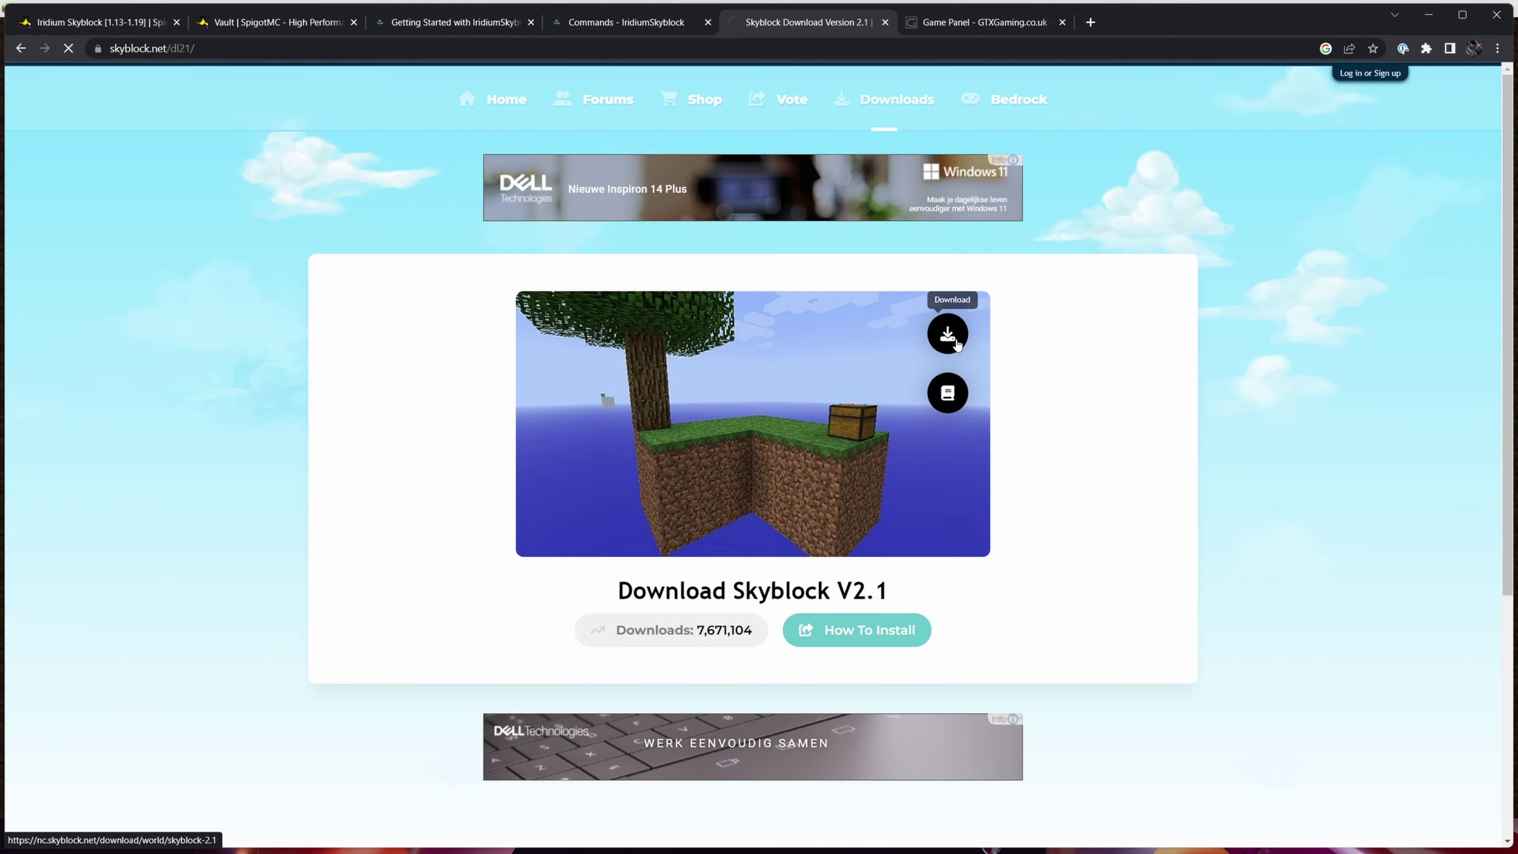
# Step: Download and extract Skyblock 2.1, empty the world folder, and upload the ten map files into it
pyautogui.click(950, 335)
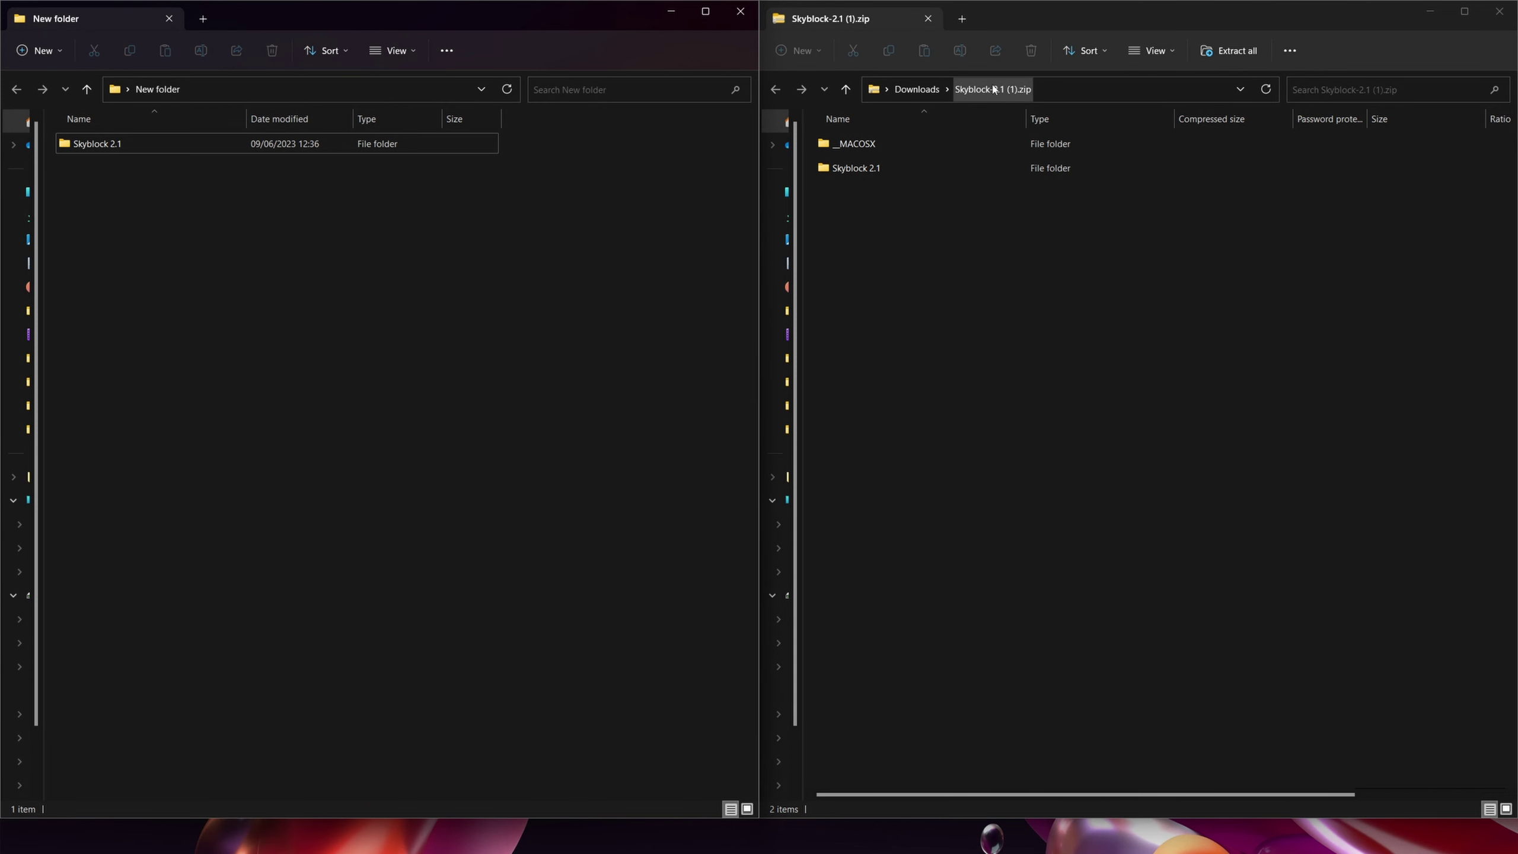
pyautogui.moveTo(856, 168); pyautogui.dragTo(241, 410)
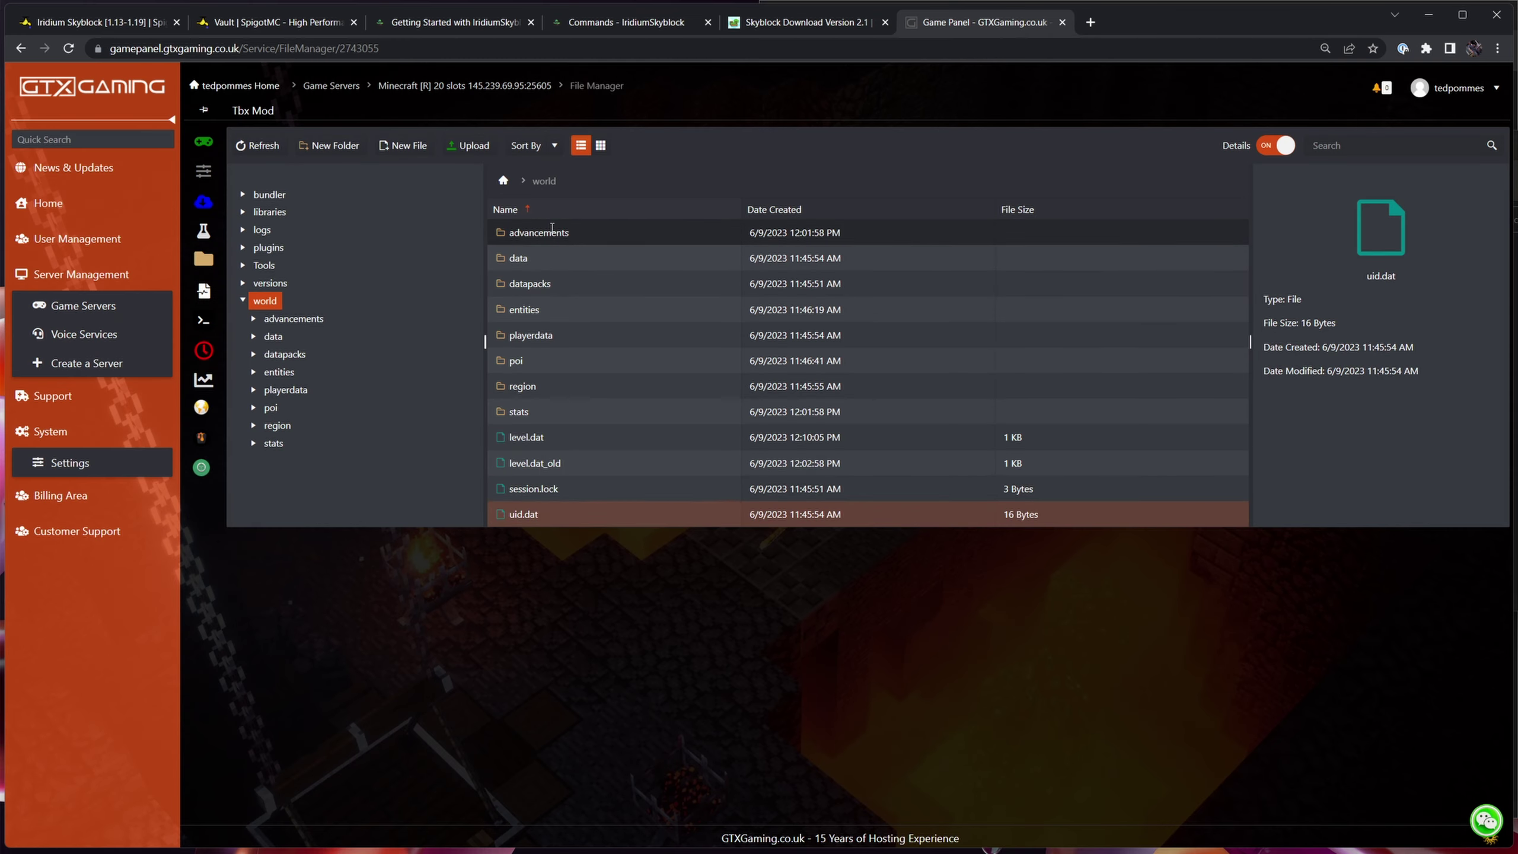
pyautogui.keyDown('shift'); pyautogui.click(552, 232); pyautogui.keyUp('shift')
pyautogui.press('Delete')
pyautogui.click(694, 502)
pyautogui.click(1051, 547)
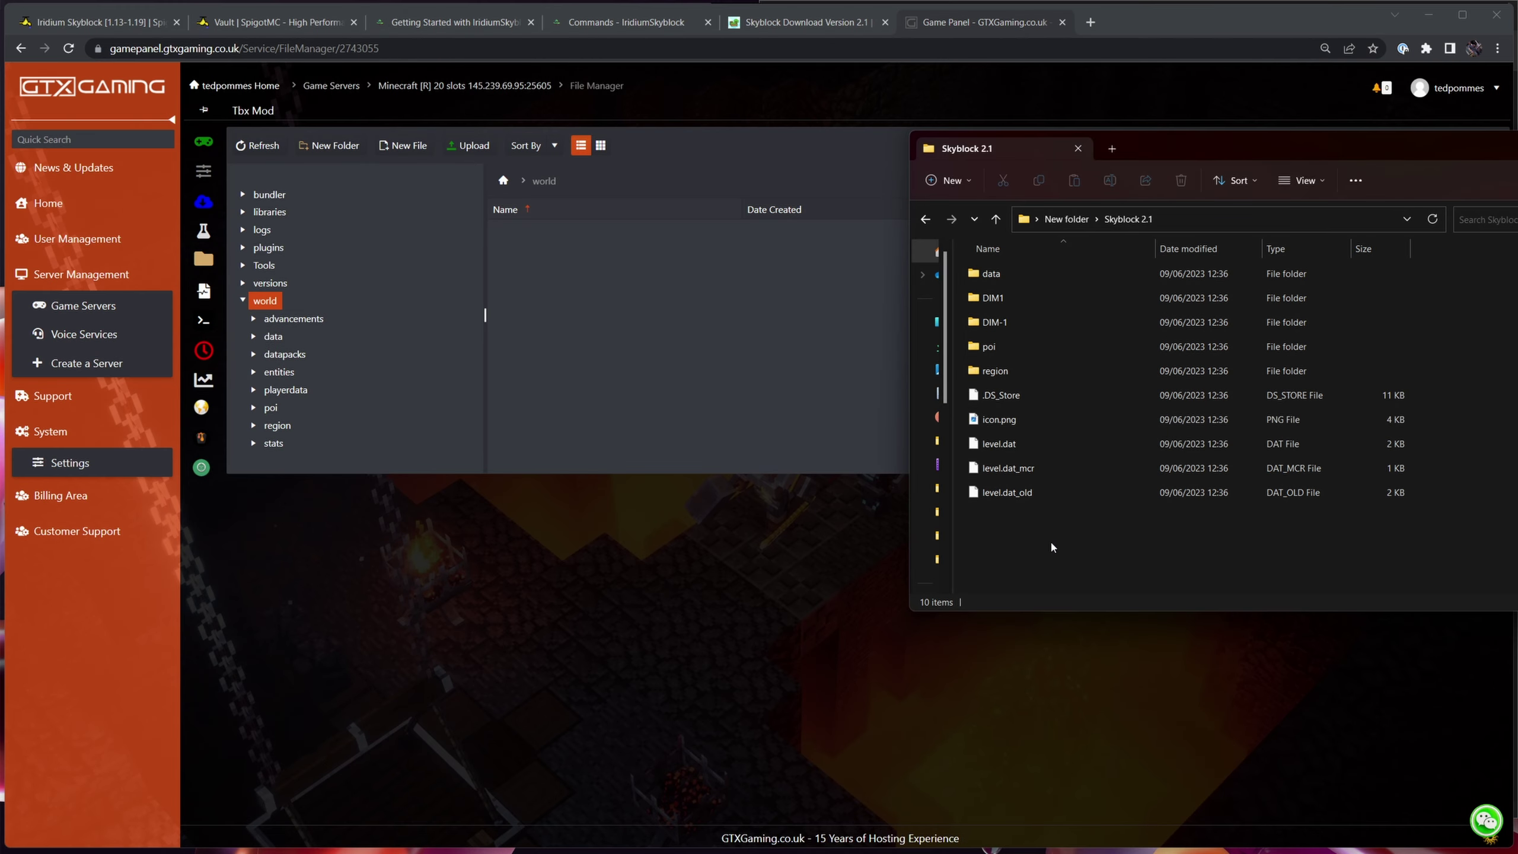
pyautogui.moveTo(1050, 547); pyautogui.dragTo(1060, 215)
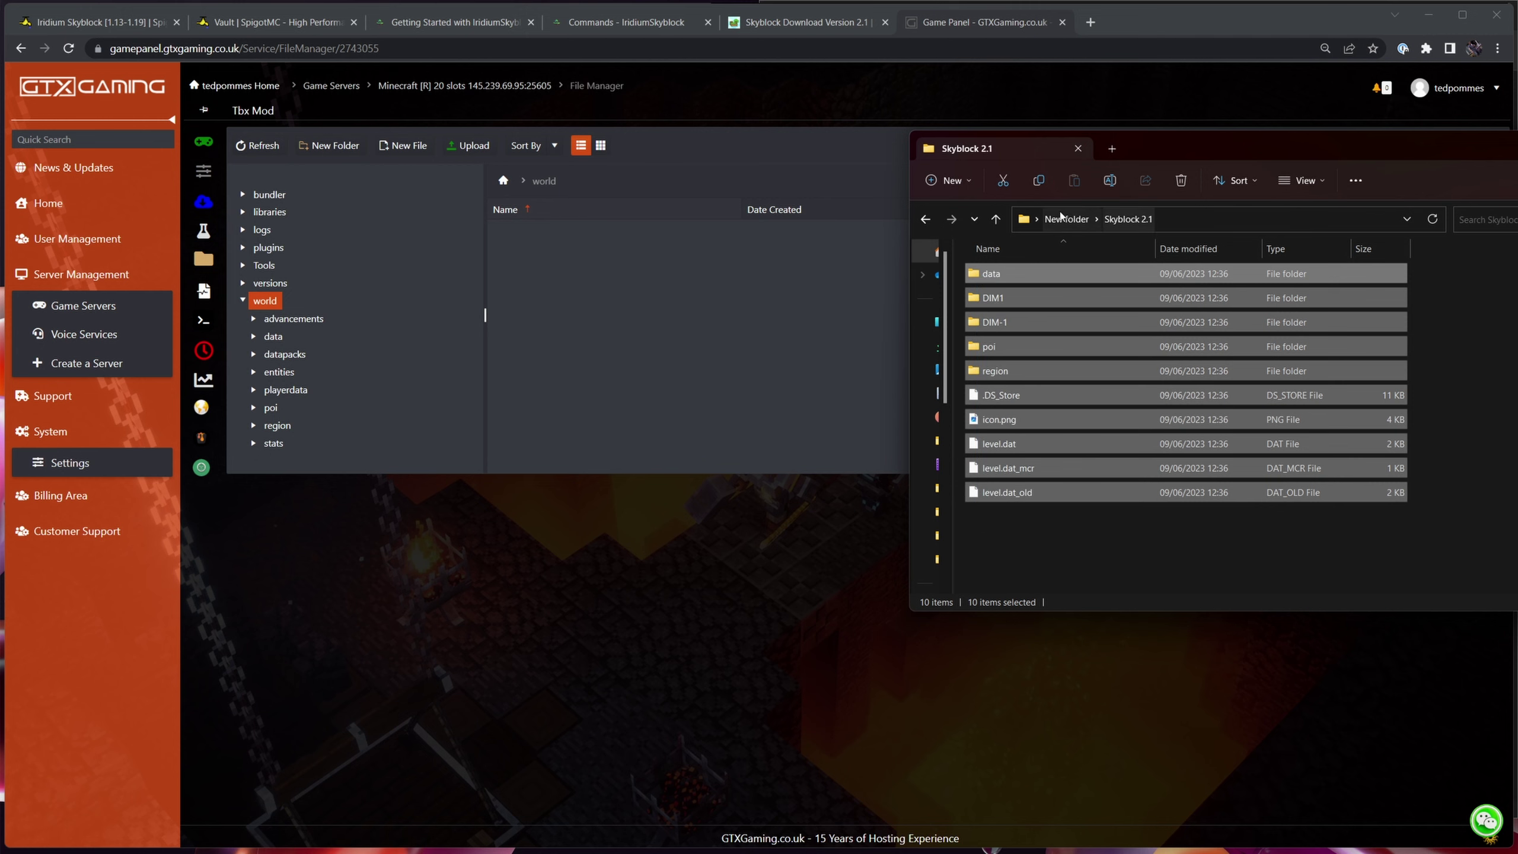
pyautogui.moveTo(1008, 281); pyautogui.dragTo(669, 315)
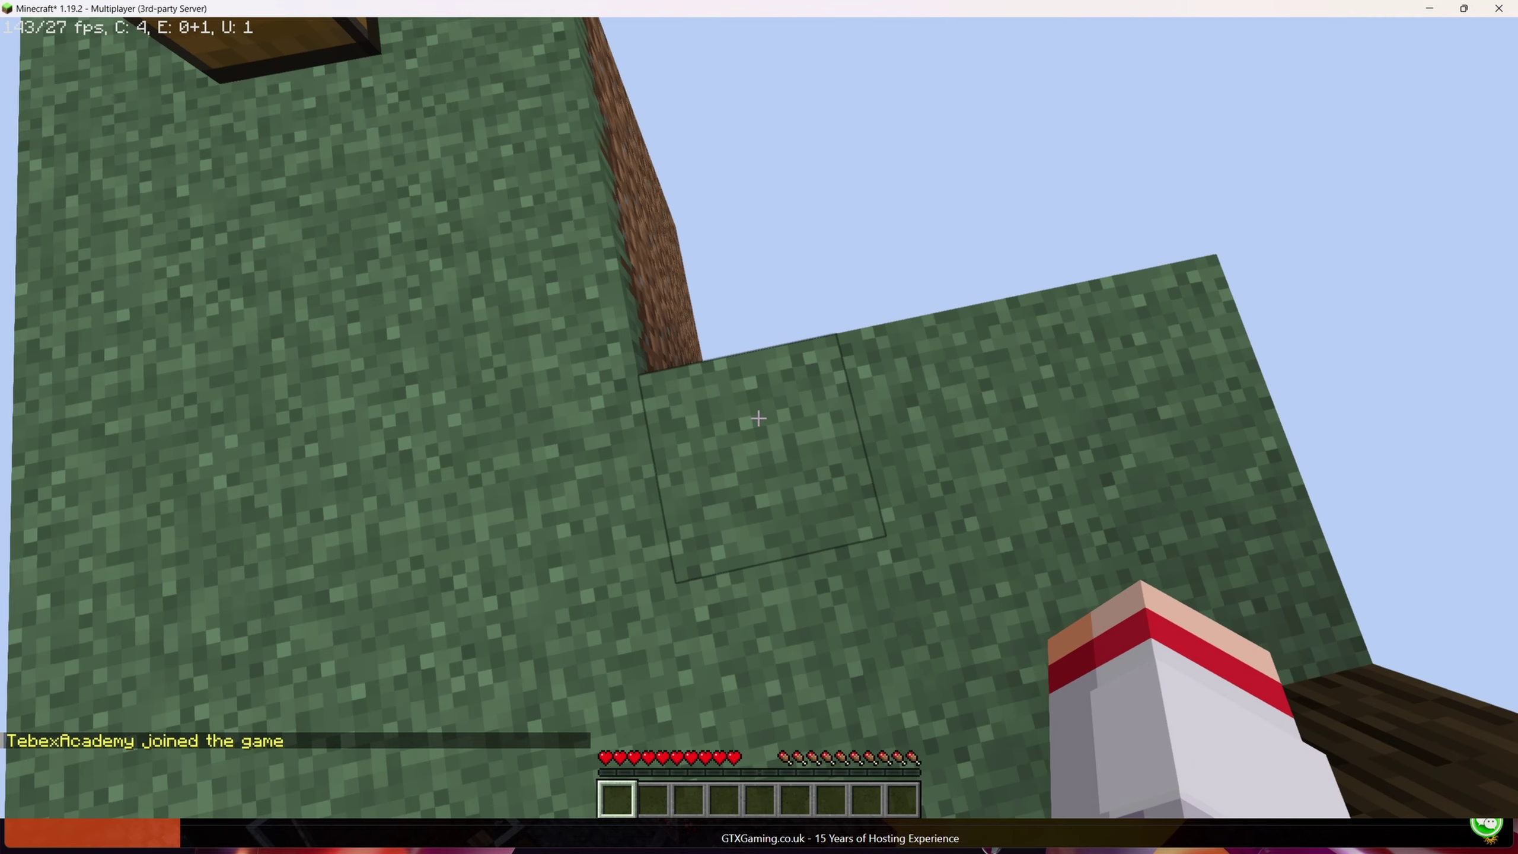
# Step: Open the island's starter chest to check its lava bucket and ice, then close it
pyautogui.rightClick(758, 419)
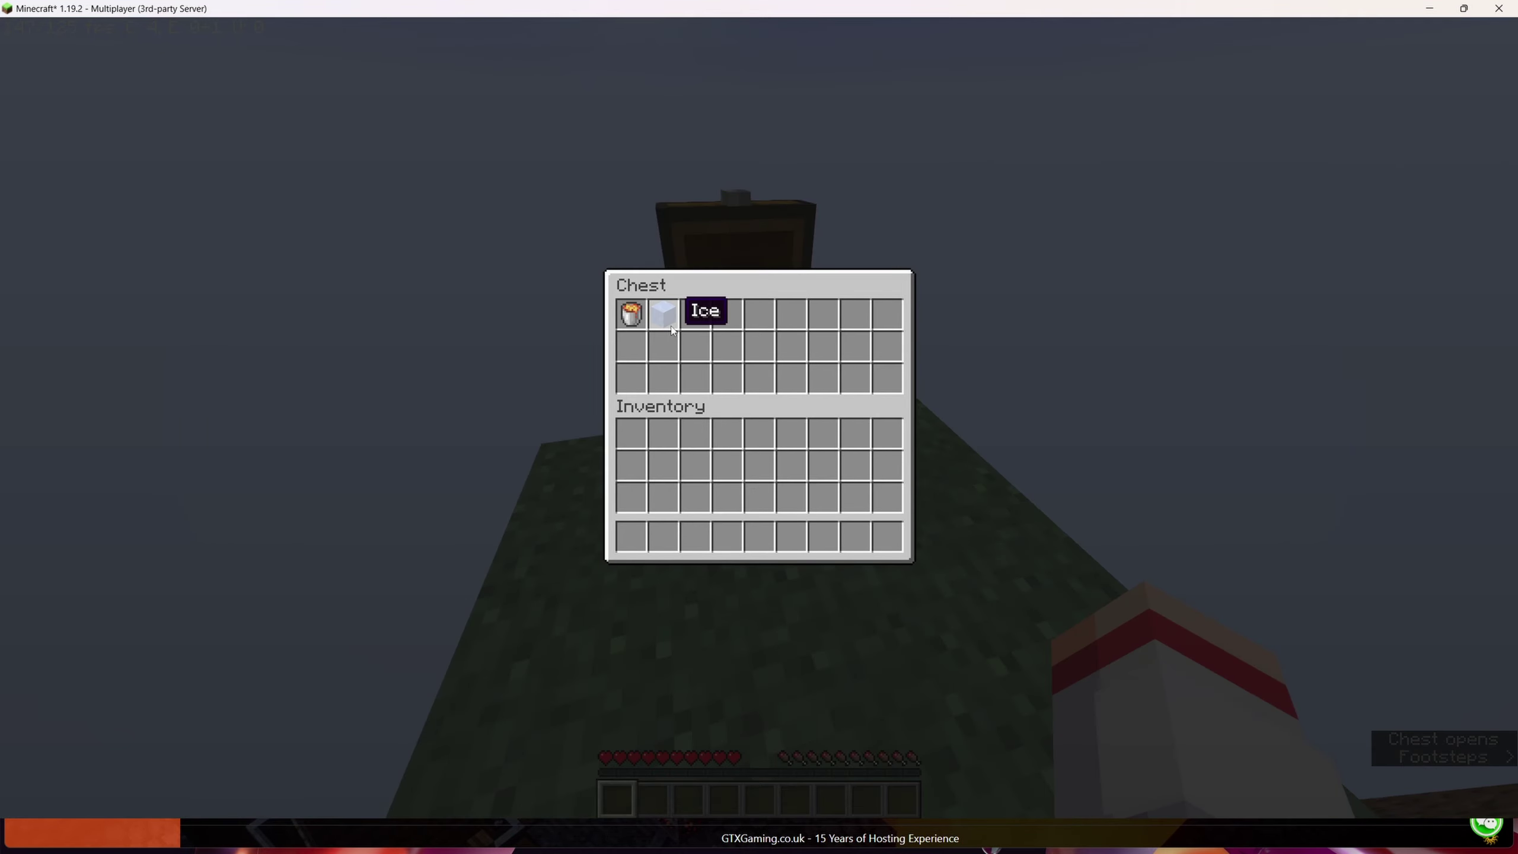
pyautogui.press('Escape')
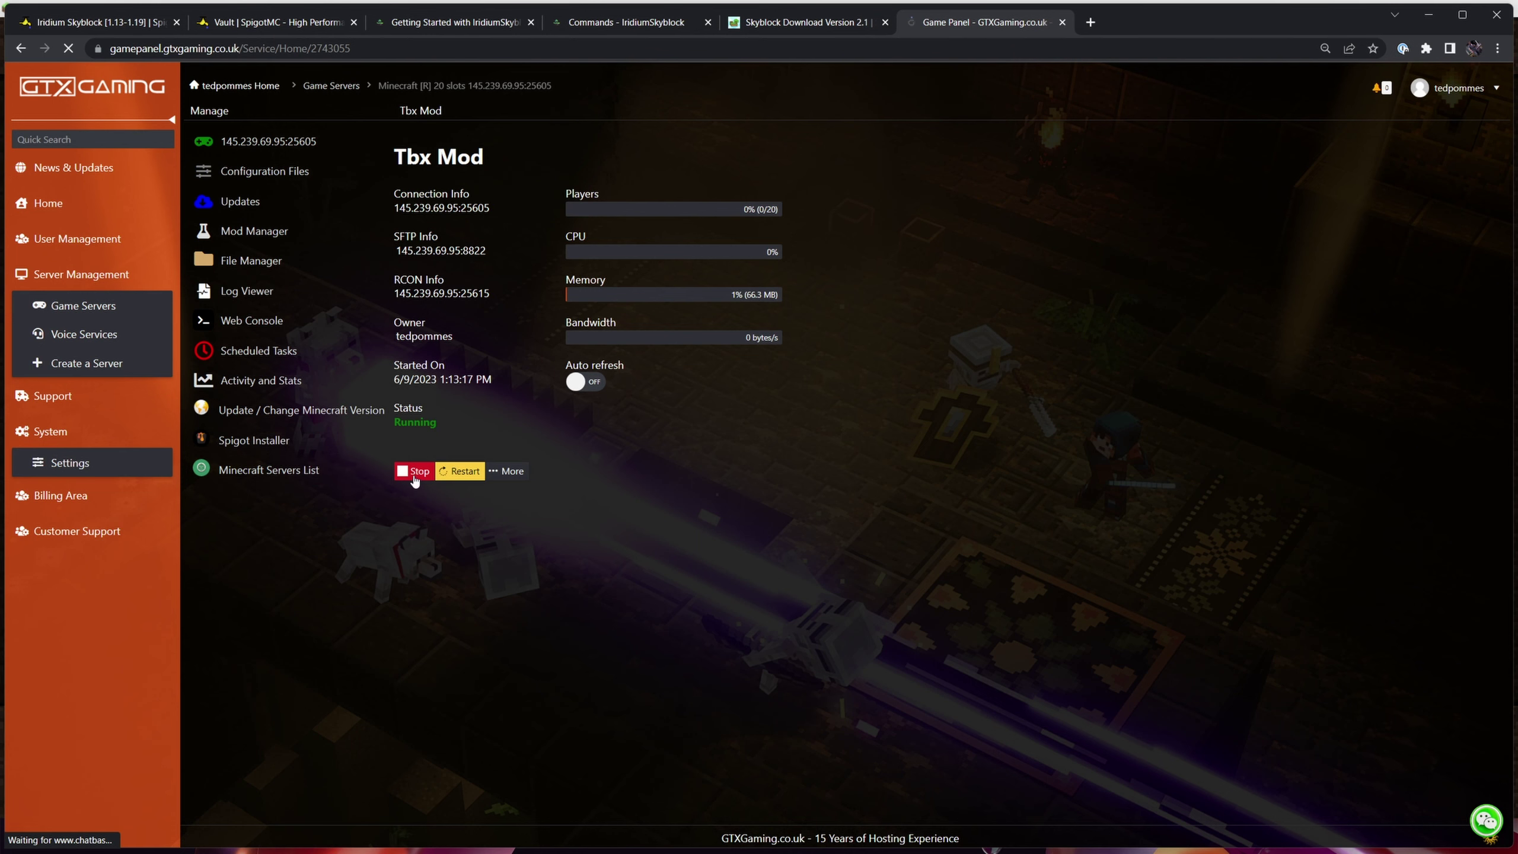
# Step: Delete the world, world_nether and world_the_end folders together, then reload the file manager
pyautogui.click(219, 263)
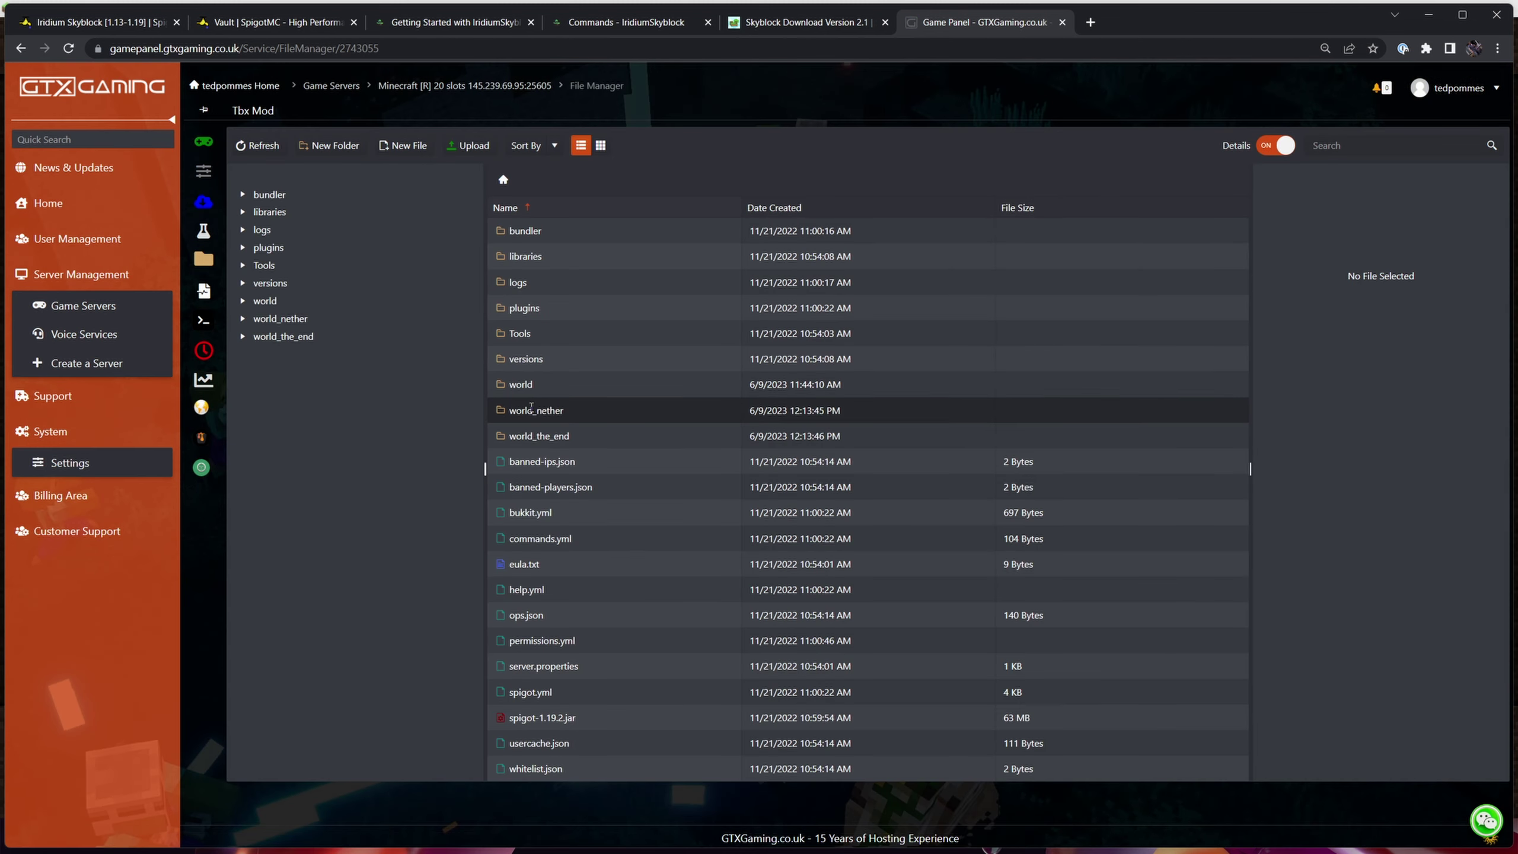
pyautogui.click(520, 383)
pyautogui.keyDown('shift'); pyautogui.click(539, 435); pyautogui.keyUp('shift')
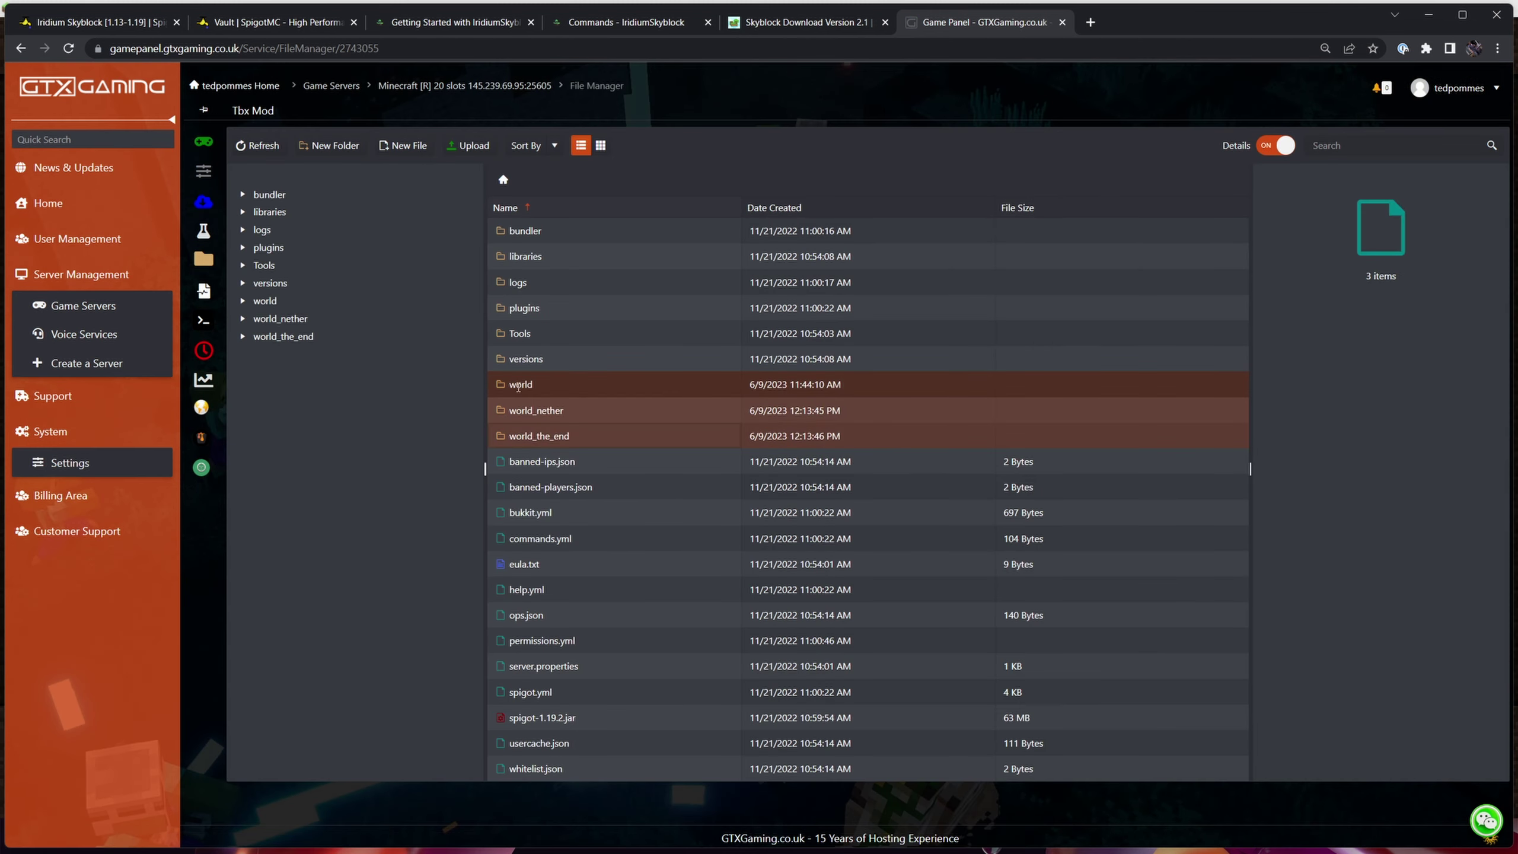
pyautogui.press('Delete')
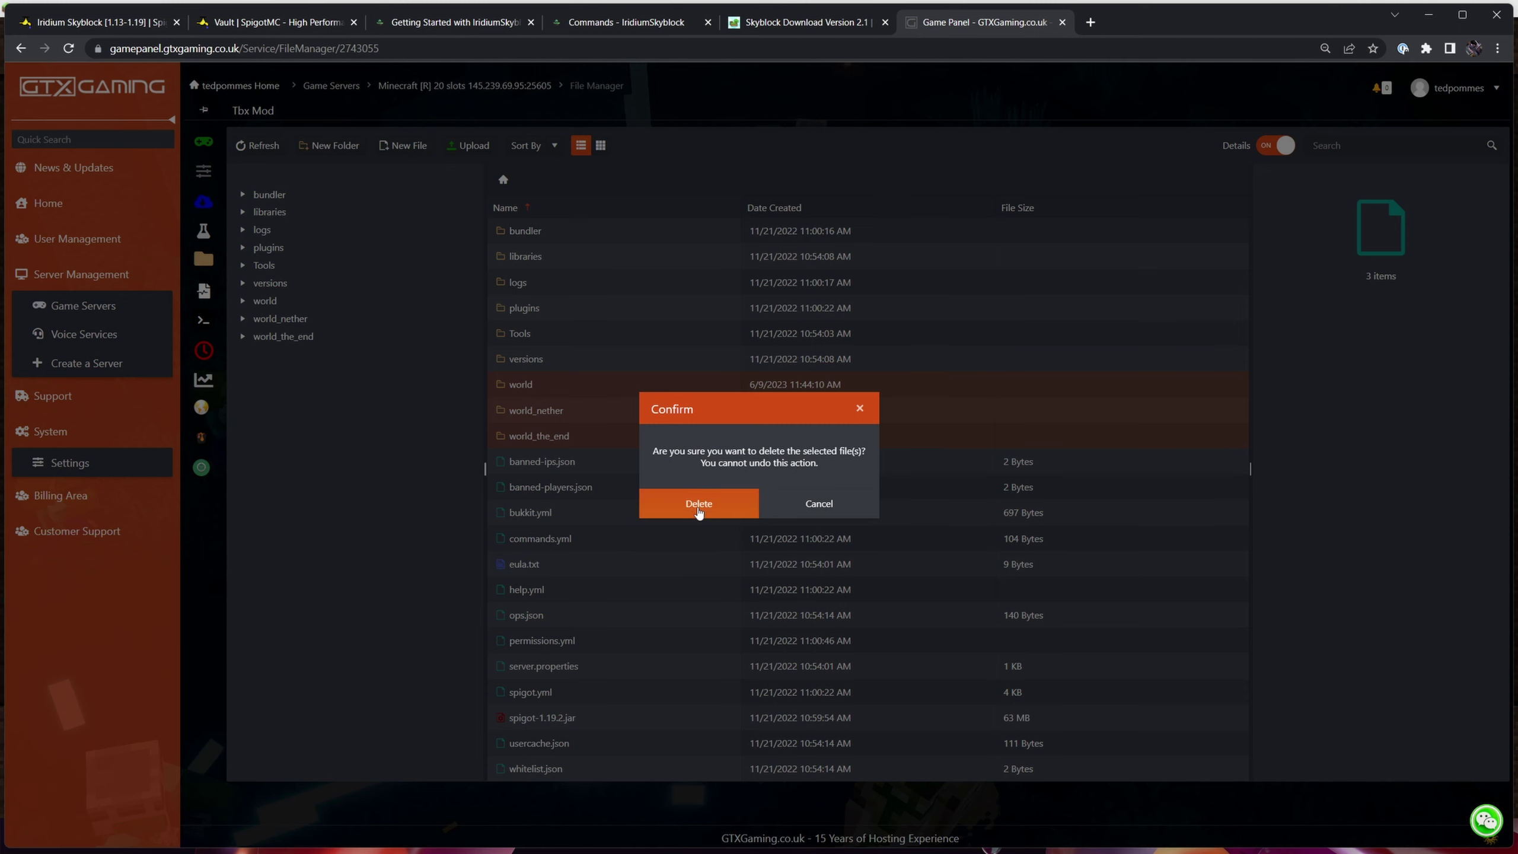
pyautogui.click(698, 503)
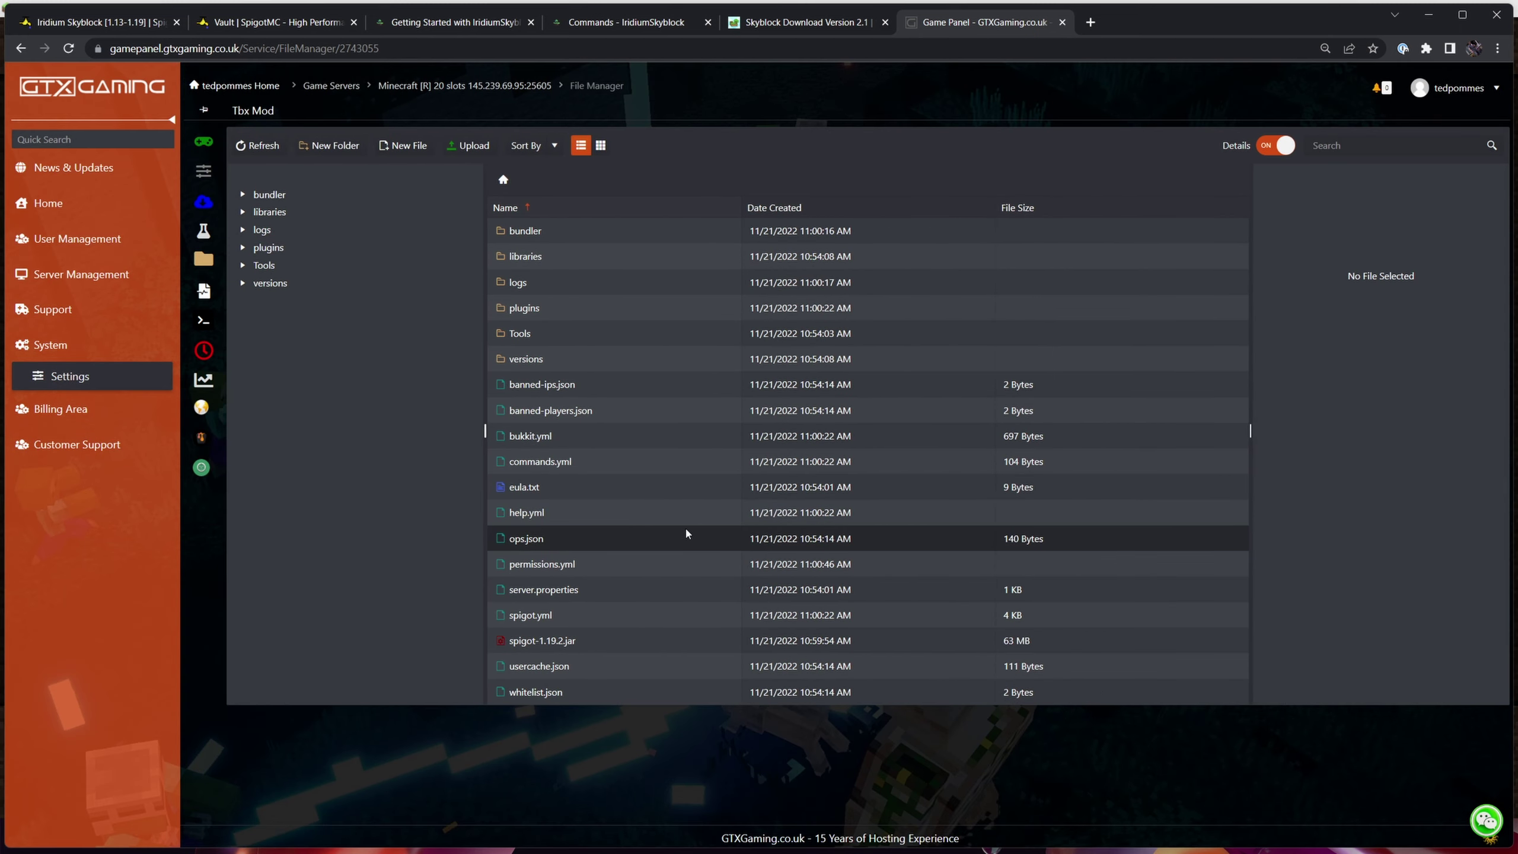
pyautogui.moveTo(203, 258)
pyautogui.click(248, 266)
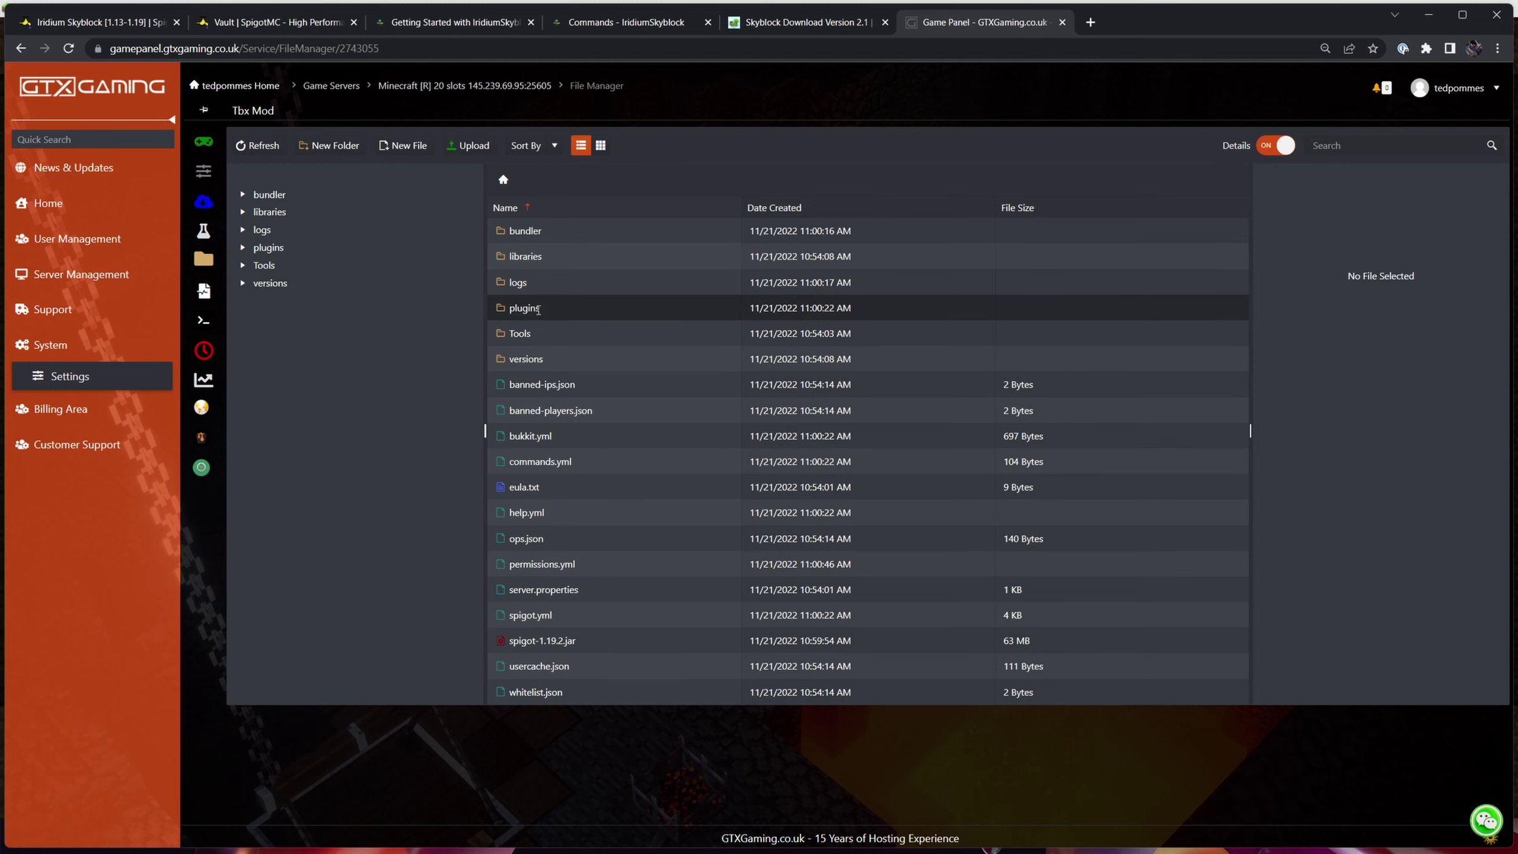
# Step: Download Vault from SpigotMC and upload Vault.jar into the server's plugins folder
pyautogui.hotkey('ctrl', '1')
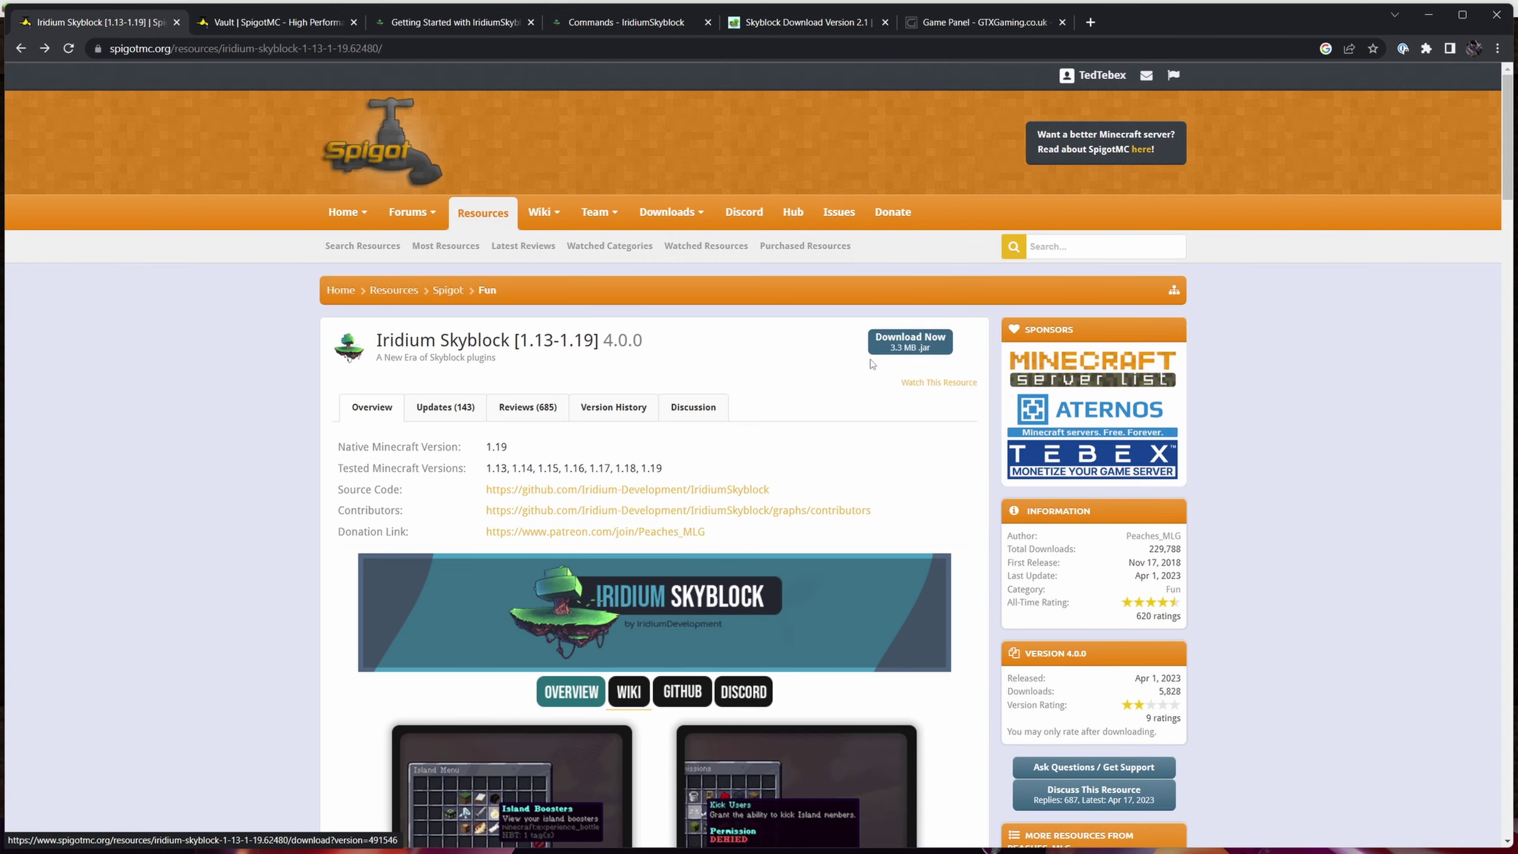
pyautogui.click(263, 24)
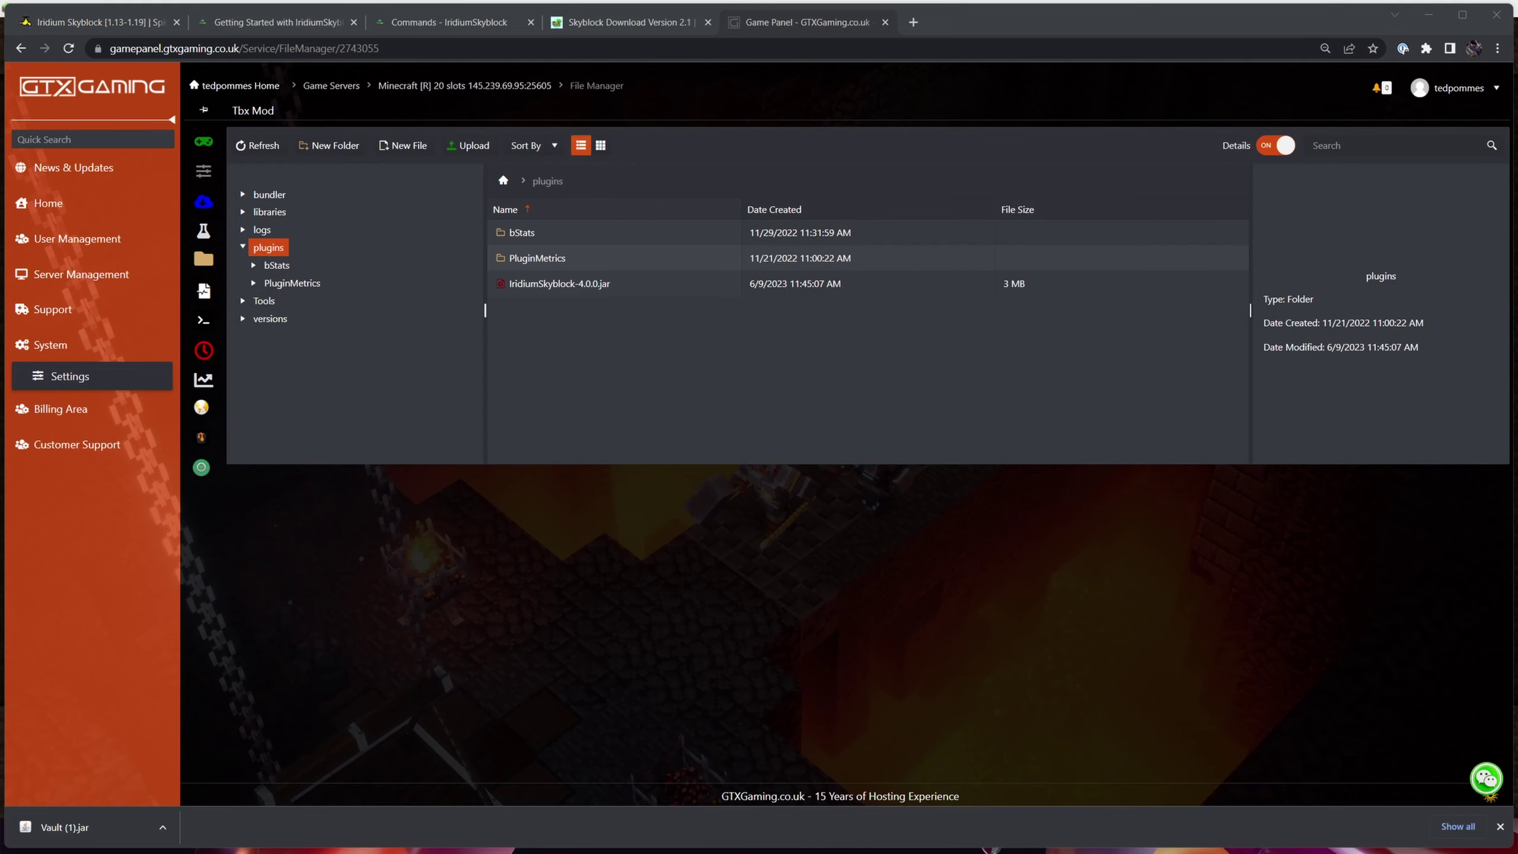
pyautogui.moveTo(60, 827); pyautogui.dragTo(579, 344)
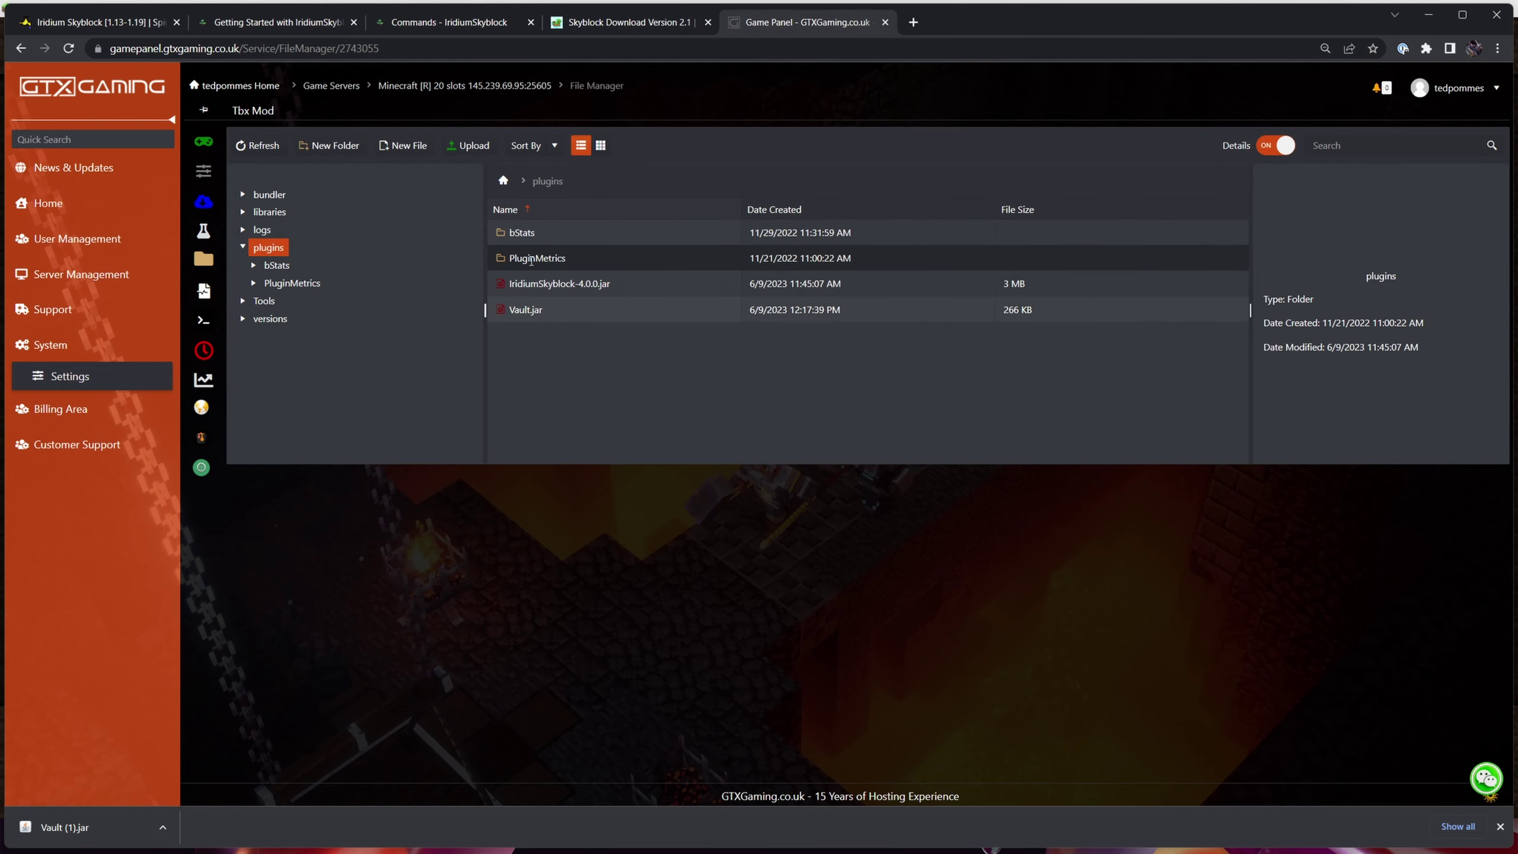
pyautogui.hotkey('ctrl', '2')
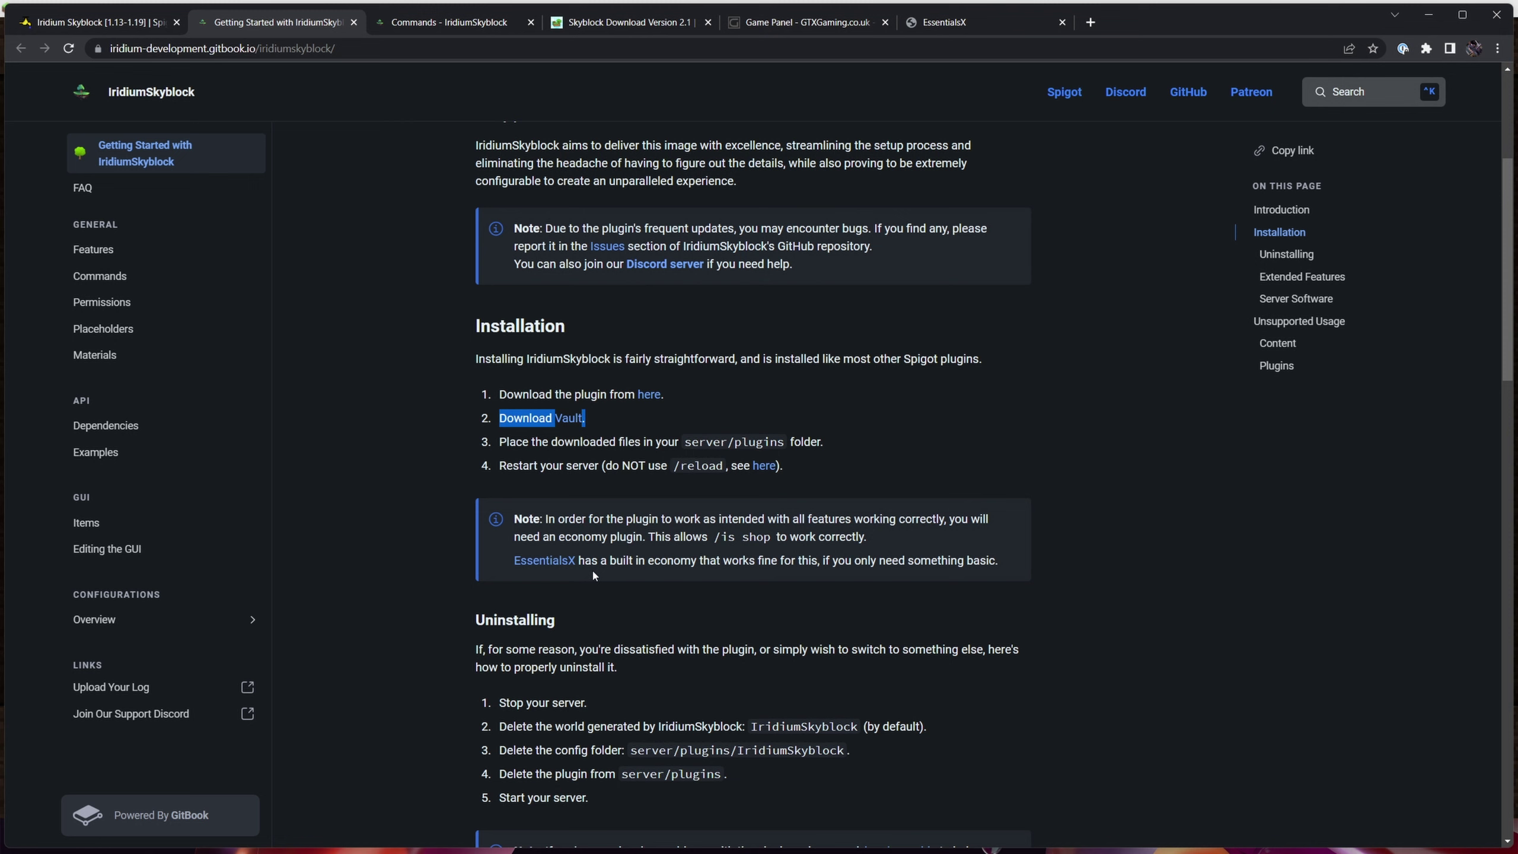
# Step: Download the EssentialsX 2.20.1 core jar and upload it into the server's plugins folder
pyautogui.hotkey('ctrl', '6')
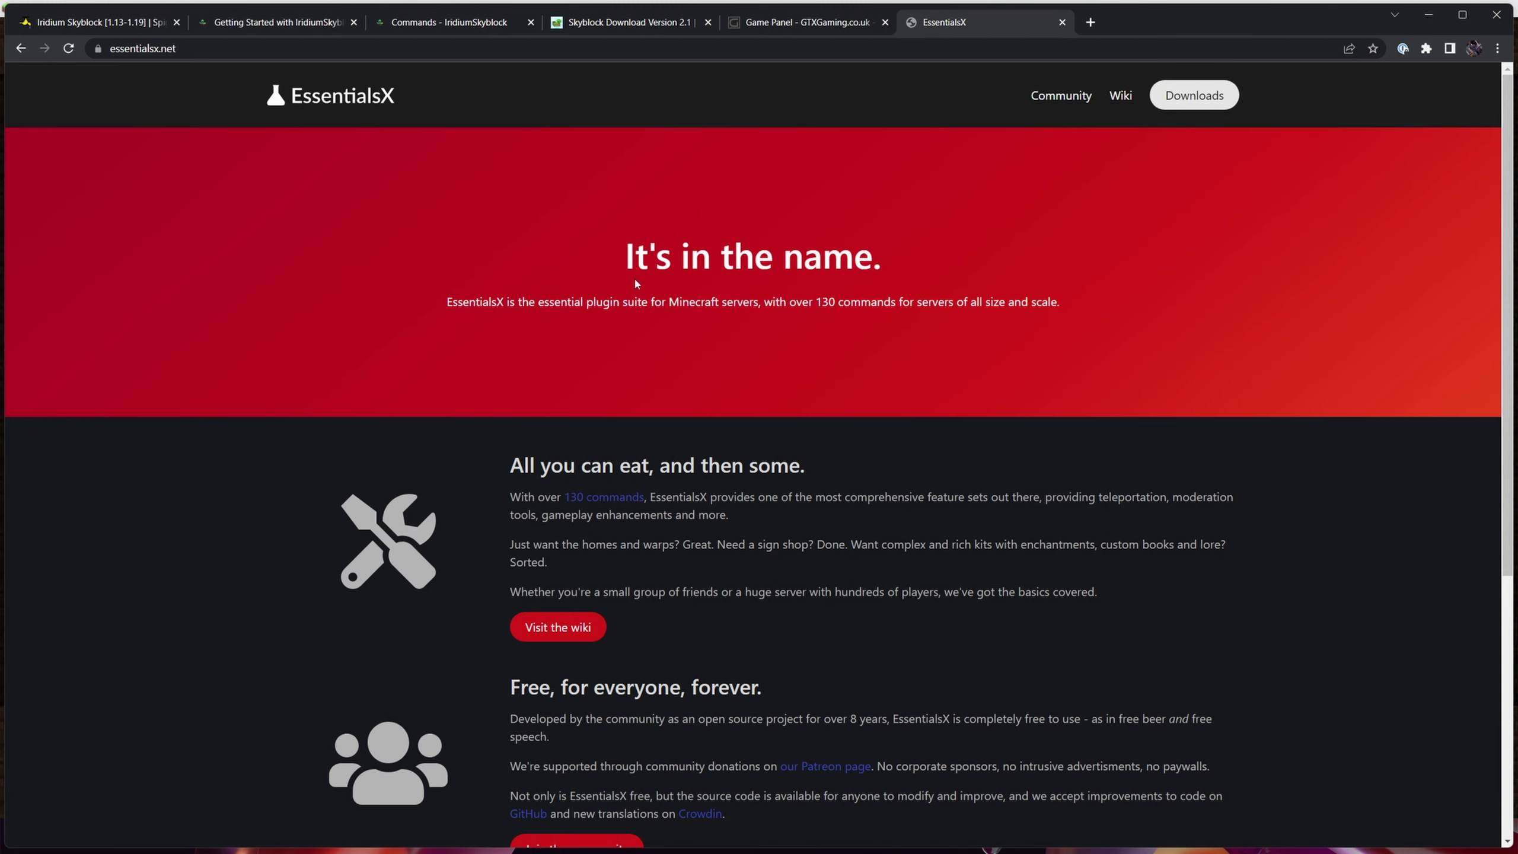
pyautogui.click(1189, 96)
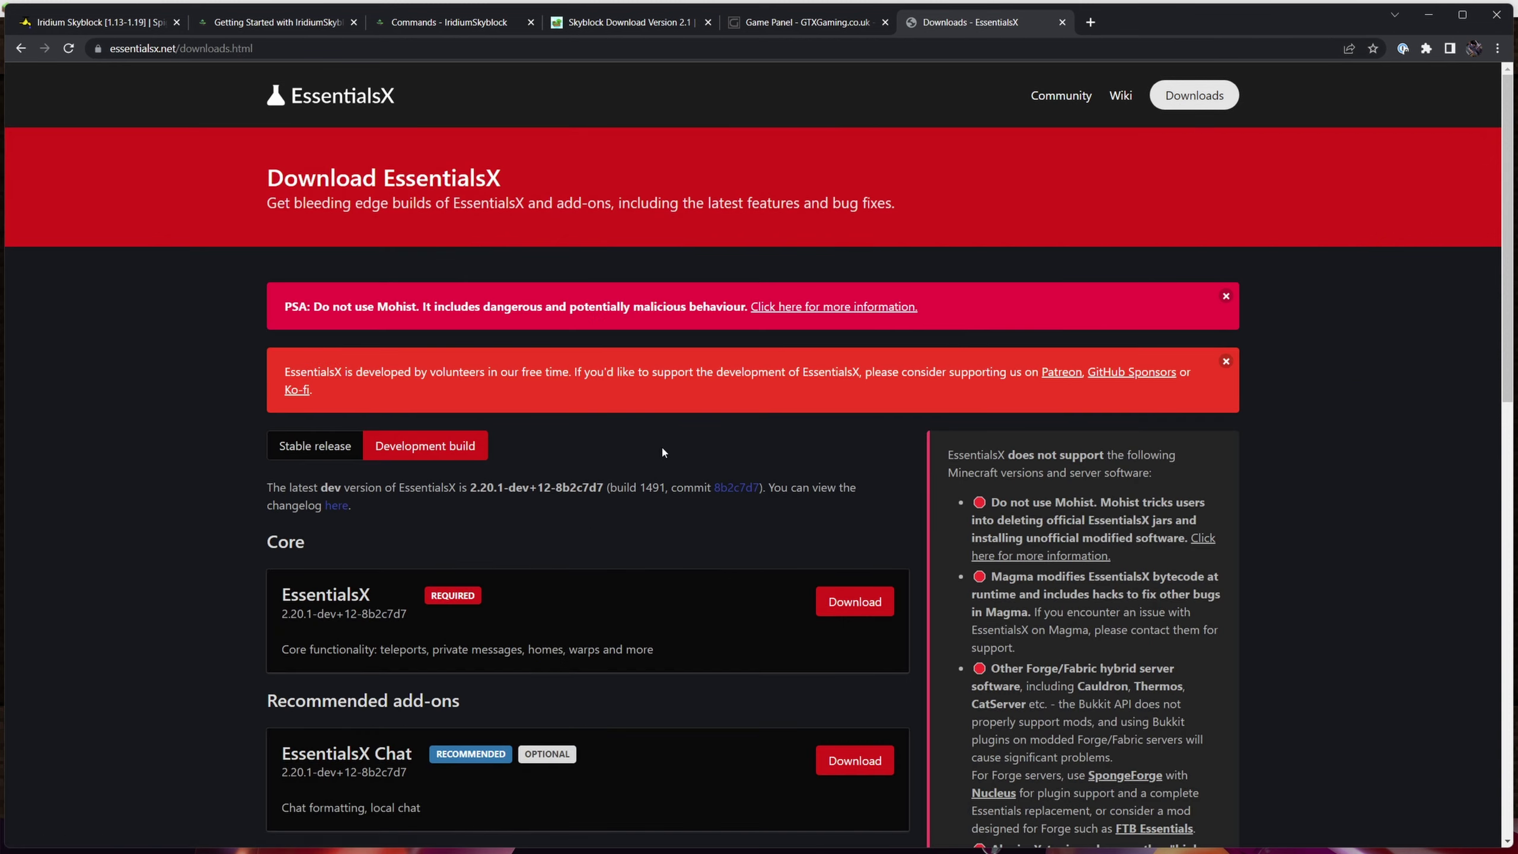
pyautogui.scroll(-1, 675, 490)
pyautogui.click(855, 527)
pyautogui.hotkey('ctrl', '5')
pyautogui.moveTo(90, 827); pyautogui.dragTo(672, 410)
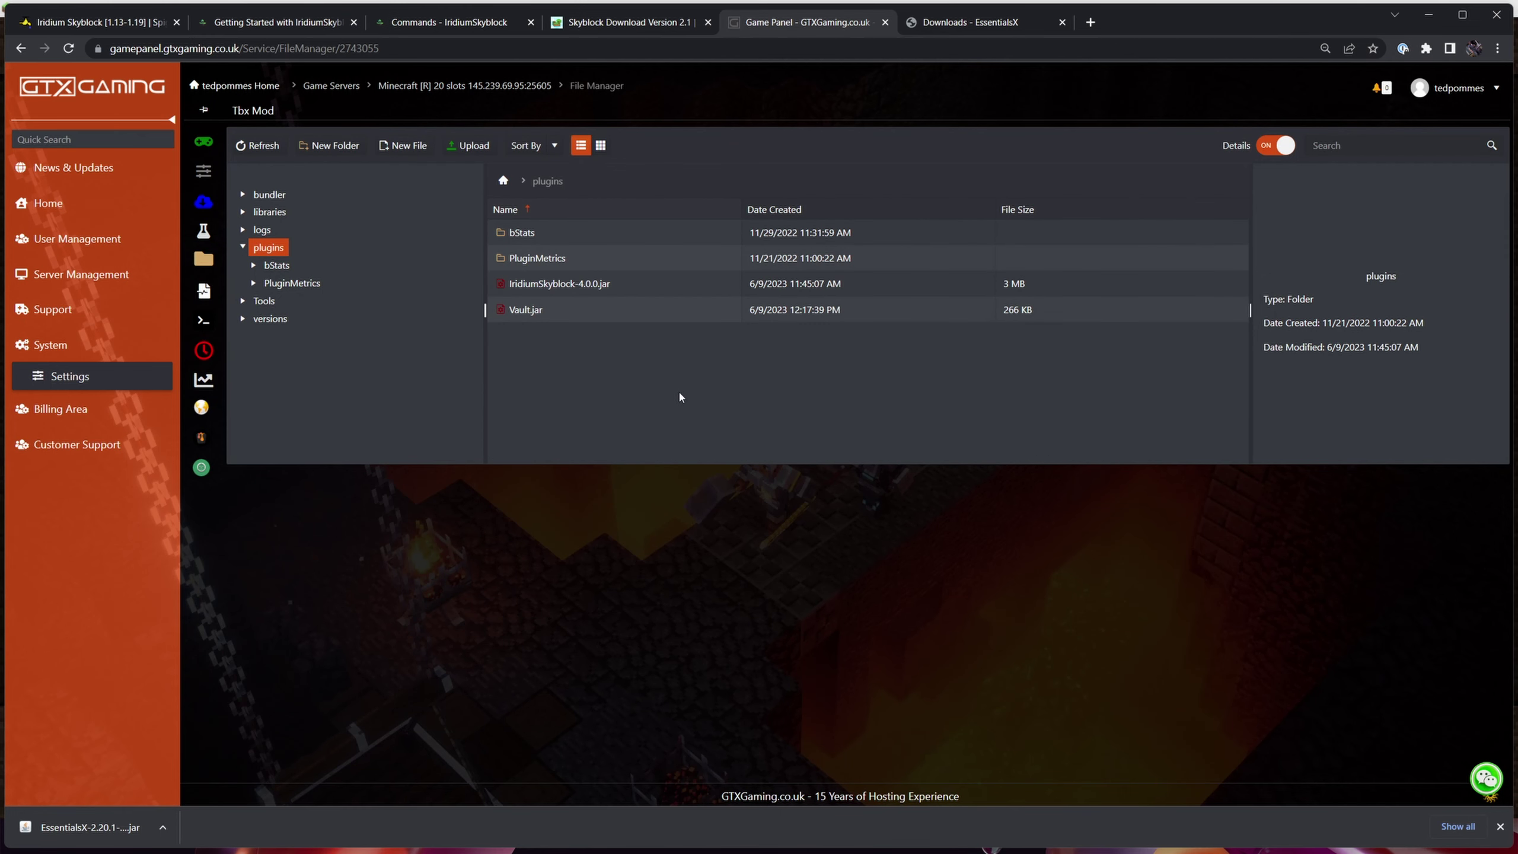
# Step: Check the server console for IridiumSkyblock being enabled, then switch into the Minecraft savanna world
pyautogui.hotkey('alt', 'Left')
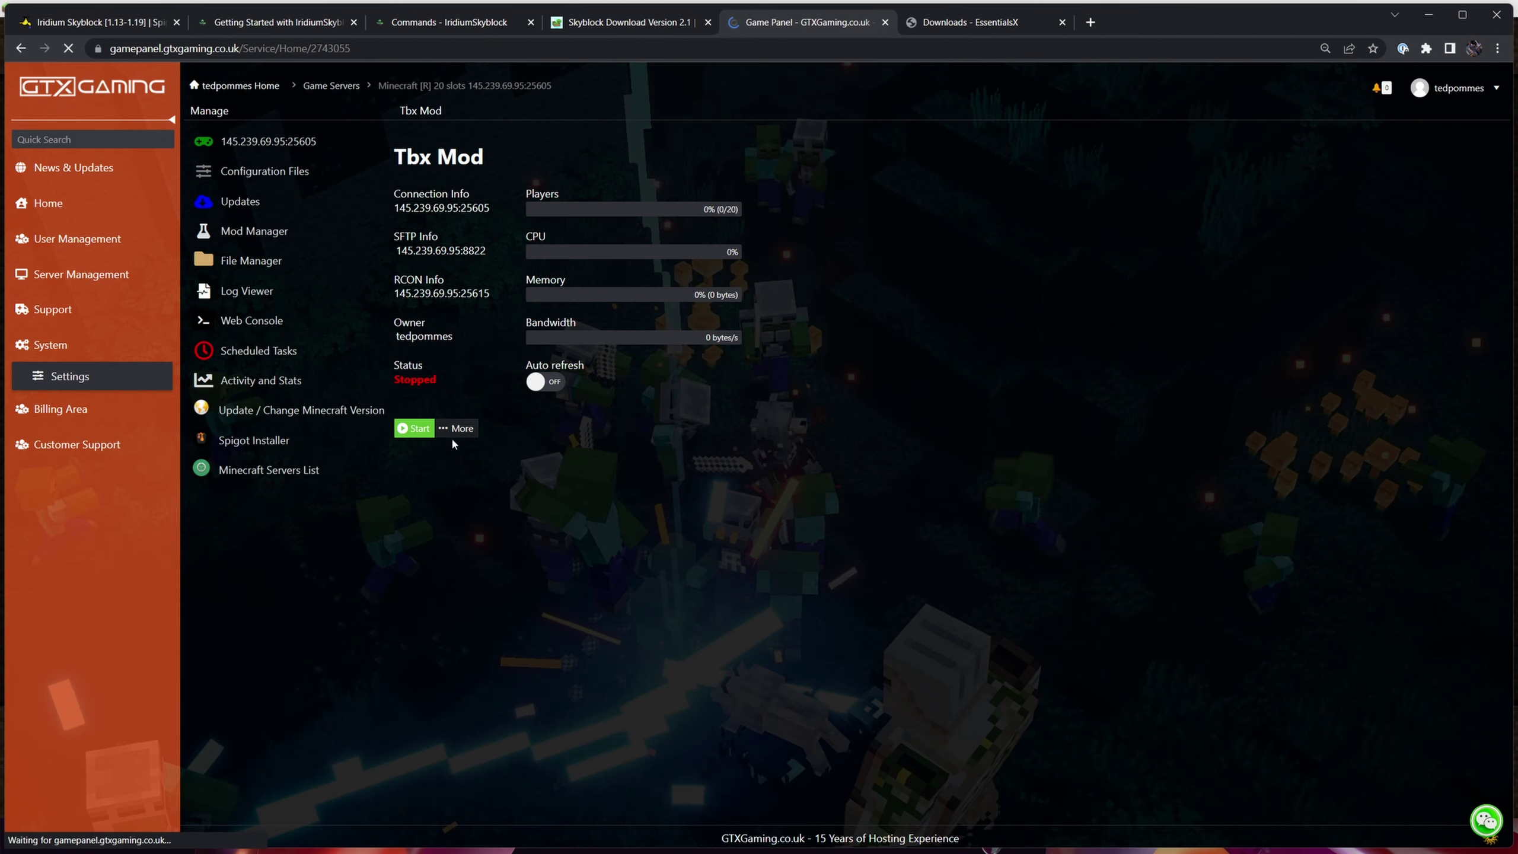
pyautogui.click(253, 329)
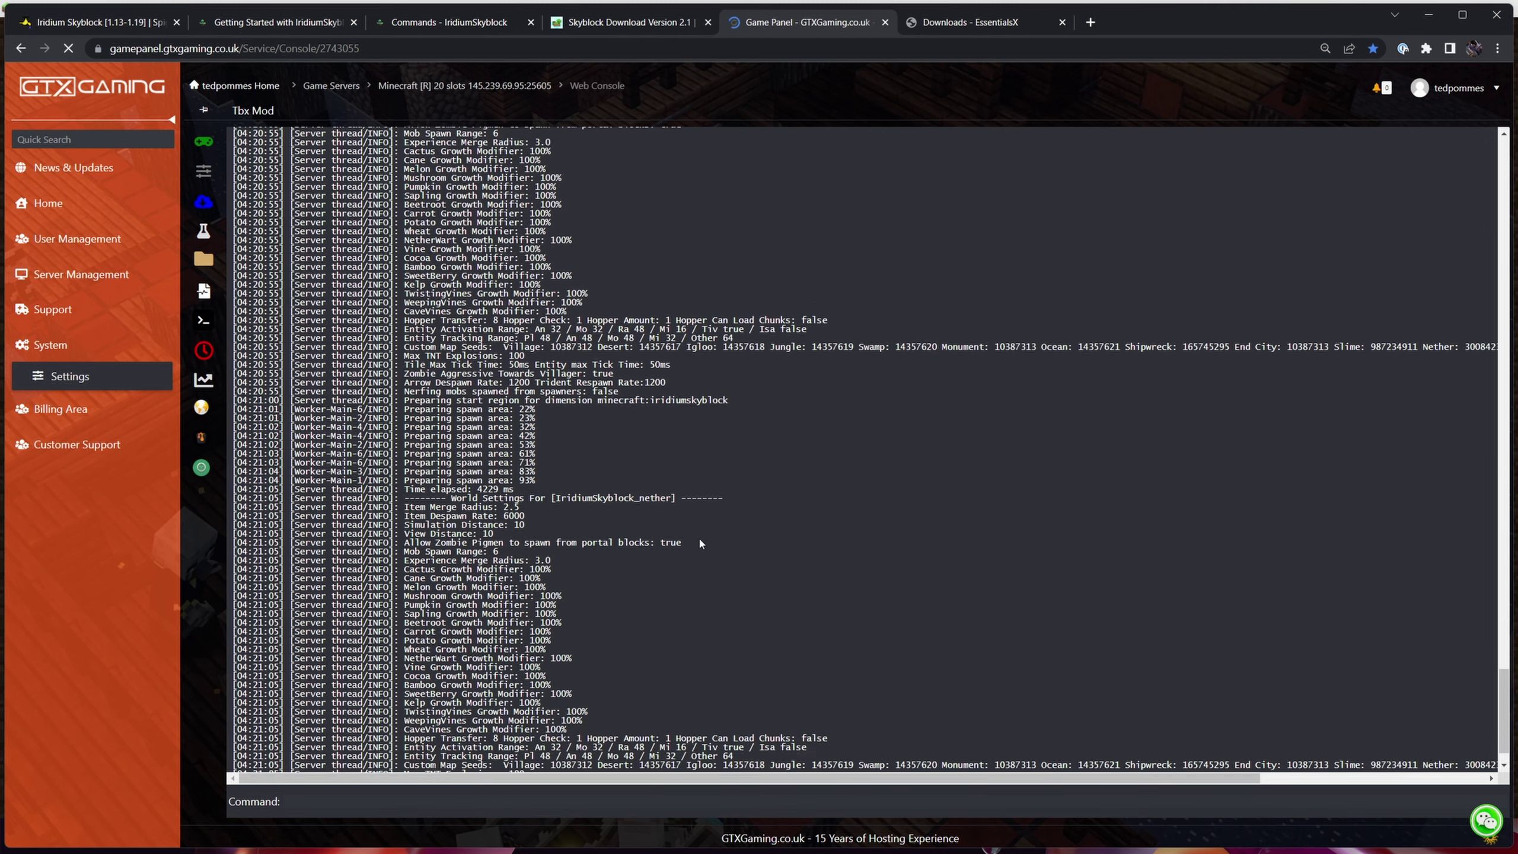
pyautogui.scroll(1, 658, 532)
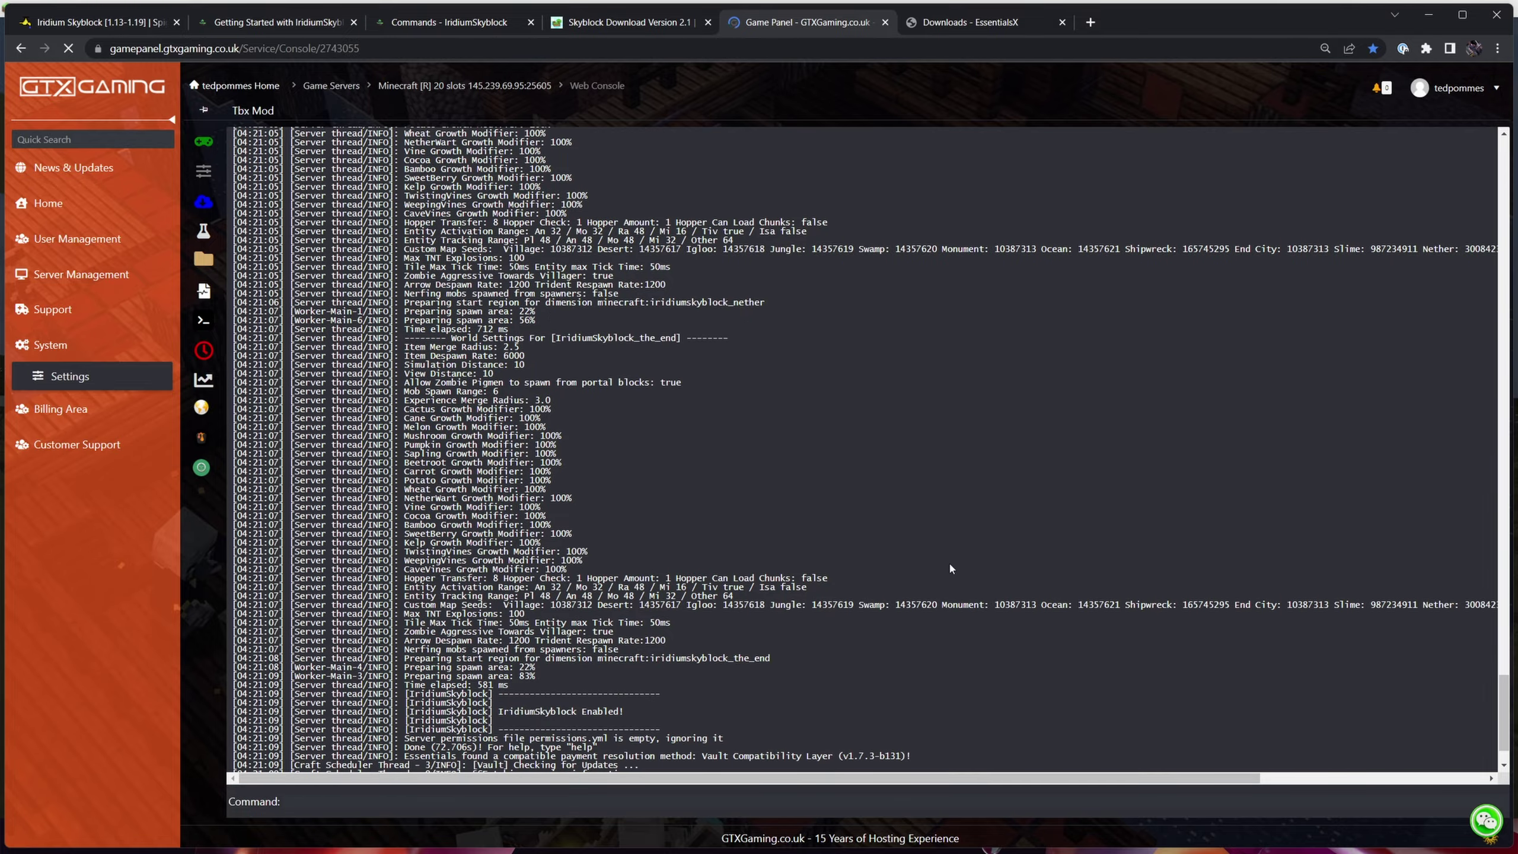
pyautogui.hotkey('alt', 'Tab')
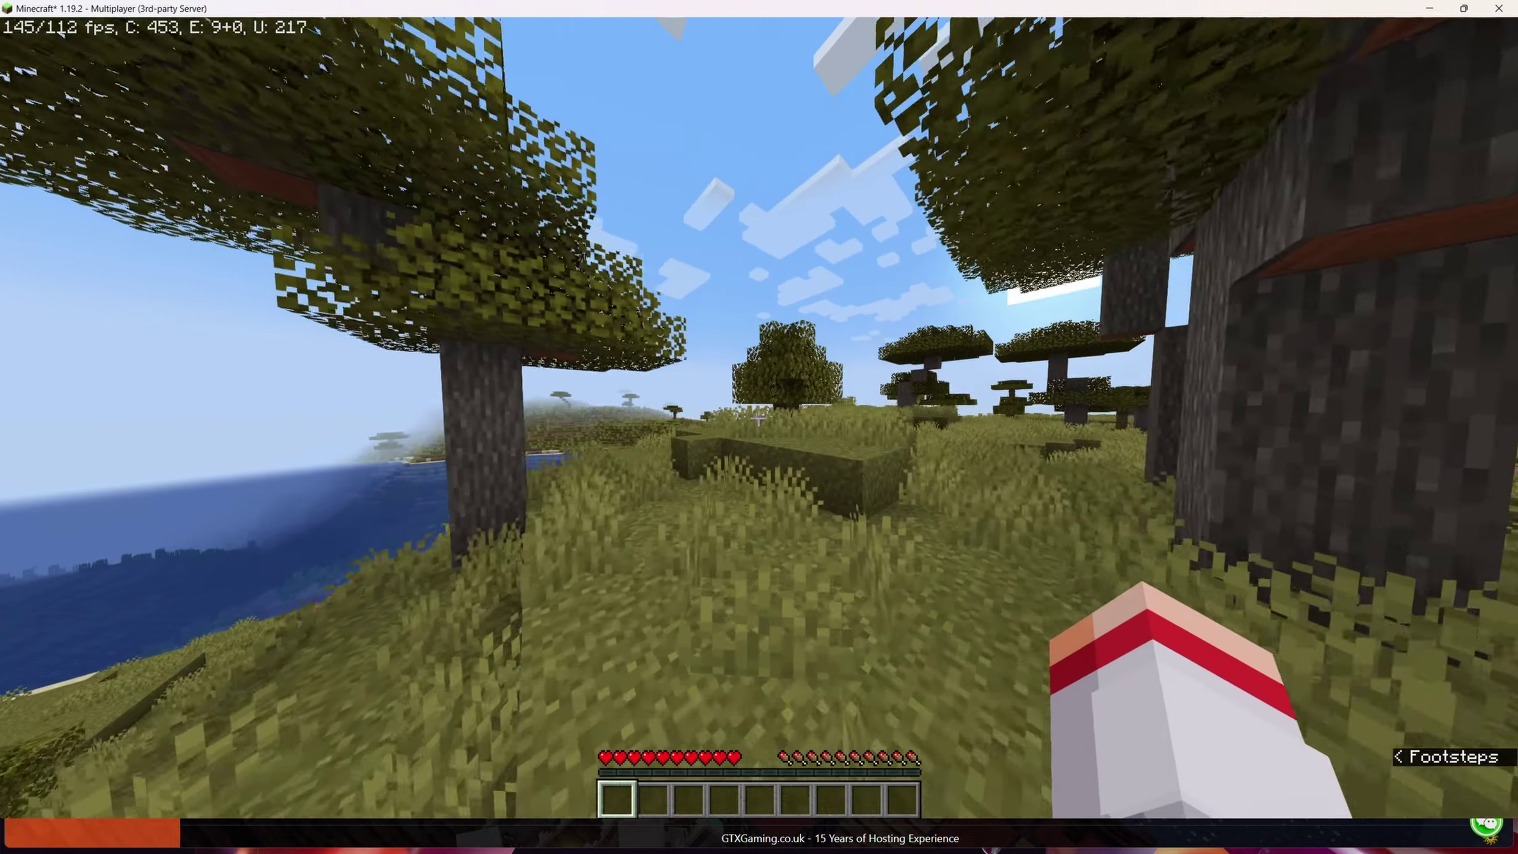
# Step: Walk along the riverbank, then scroll through the IridiumSkyblock /is commands and permissions table
pyautogui.press('w')
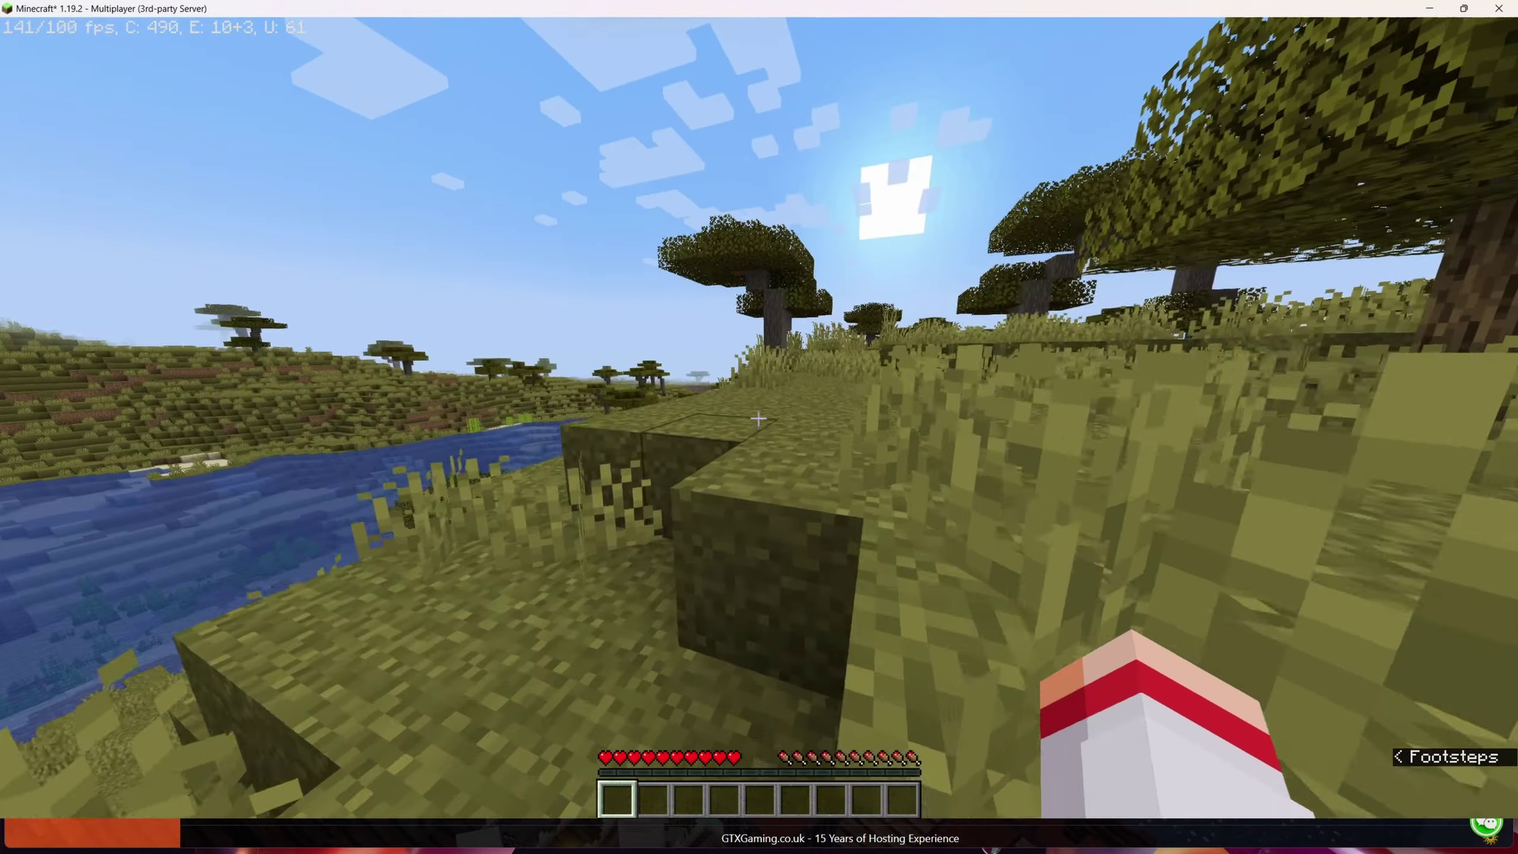
pyautogui.hotkey('alt', 'Tab')
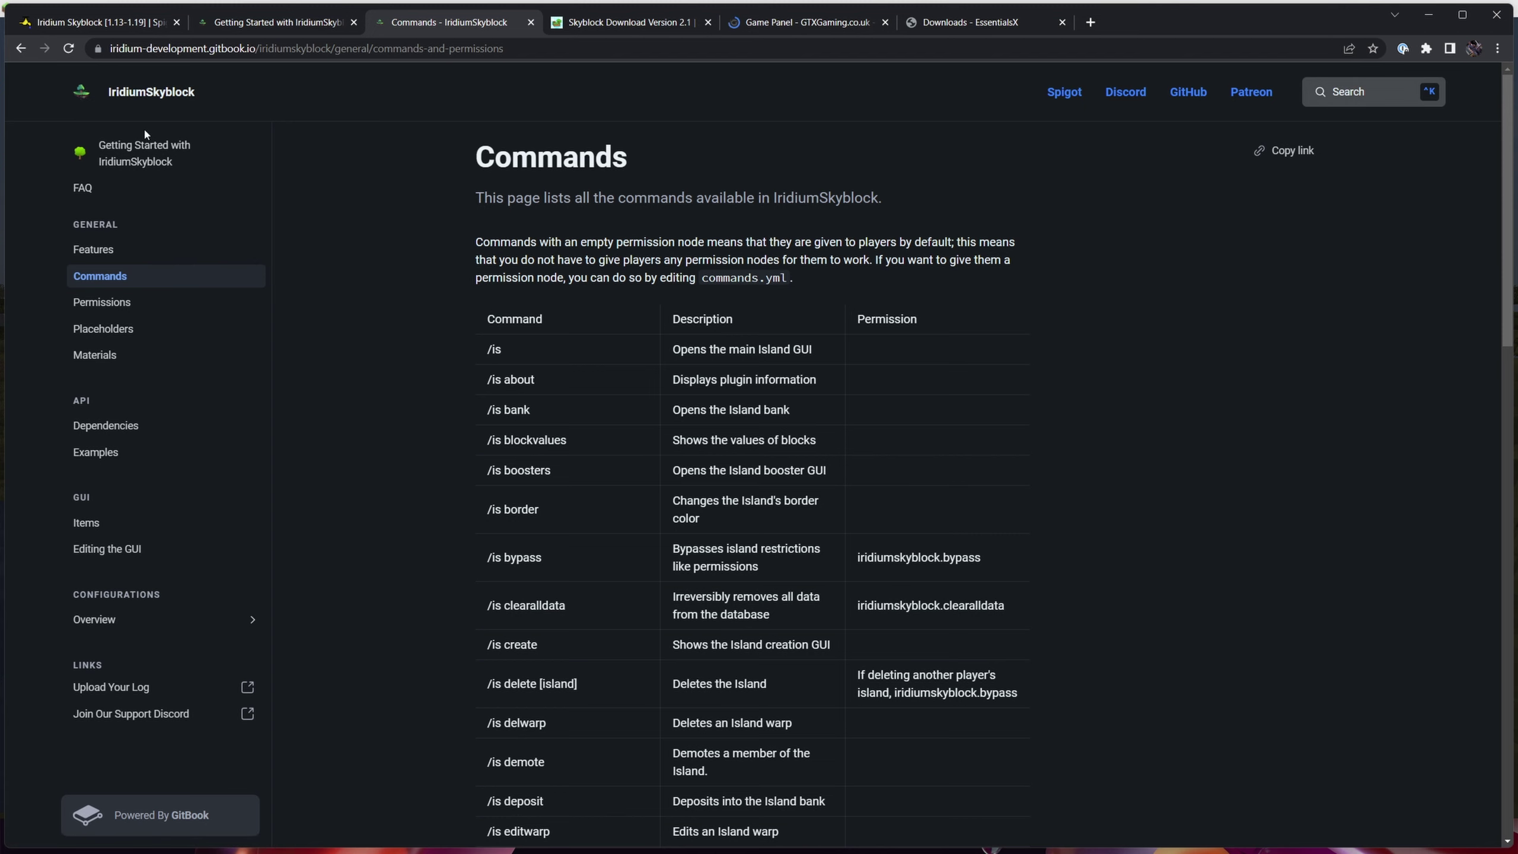
pyautogui.scroll(-2, 583, 497)
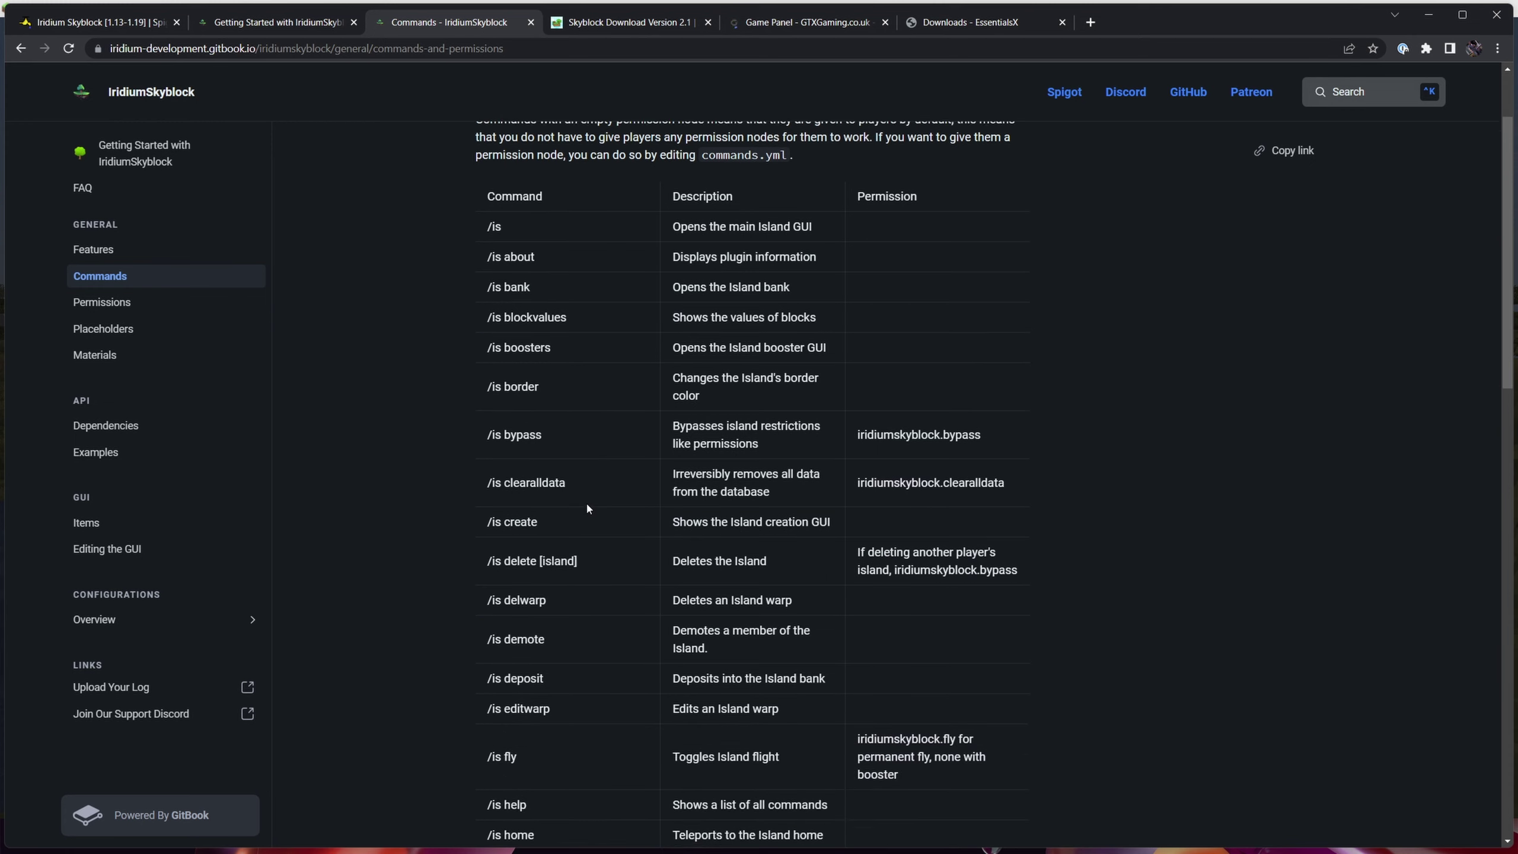
pyautogui.scroll(-4, 583, 503)
pyautogui.scroll(6, 584, 502)
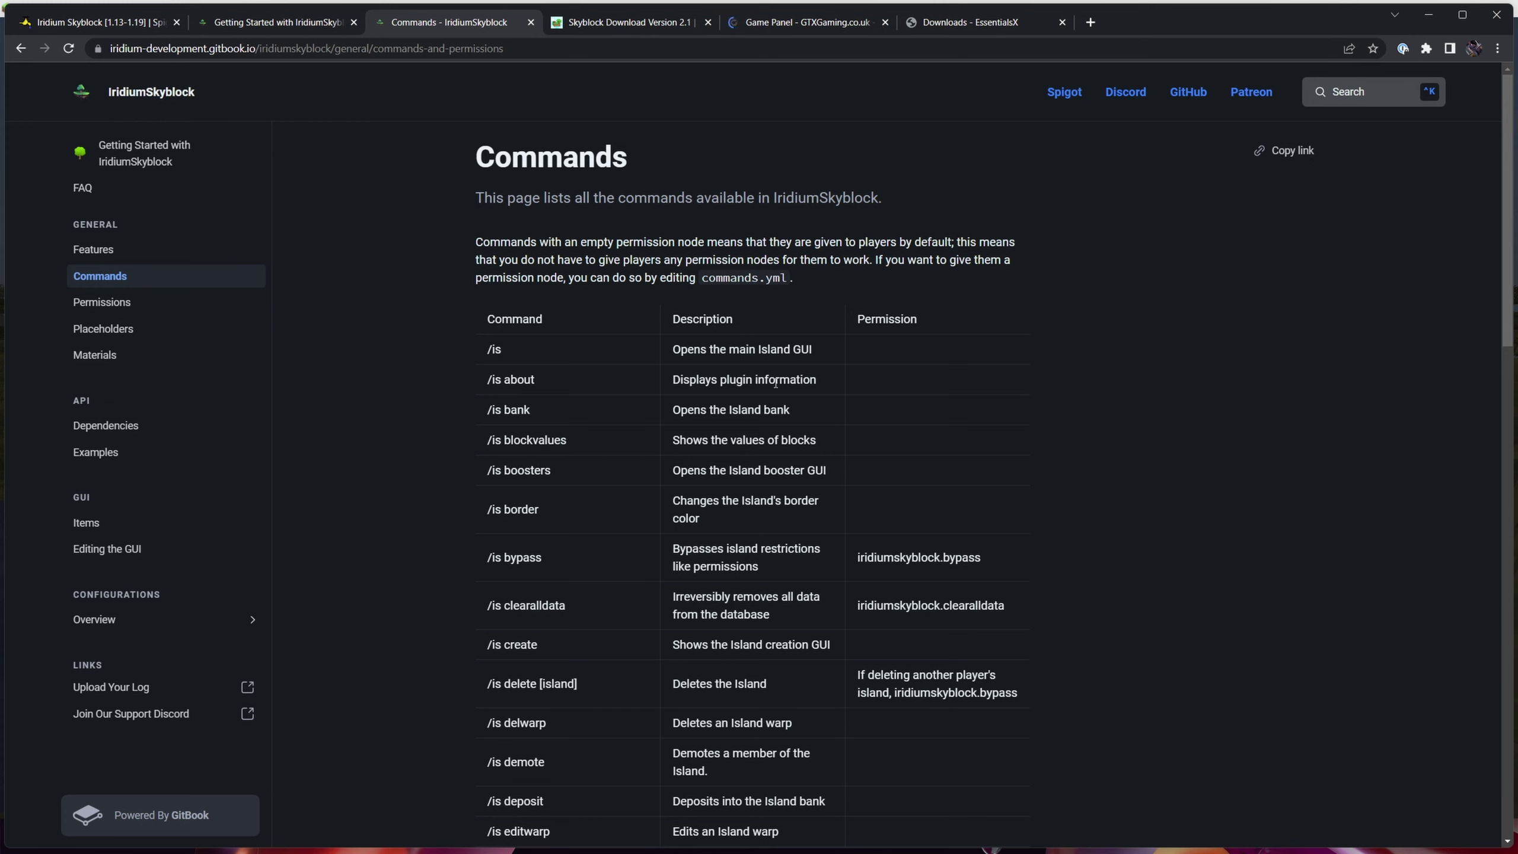
# Step: Run /island about to show IridiumSkyblock version 4.0.0, then /island to open the schematic picker
pyautogui.hotkey('alt', 'Tab')
pyautogui.write('/')
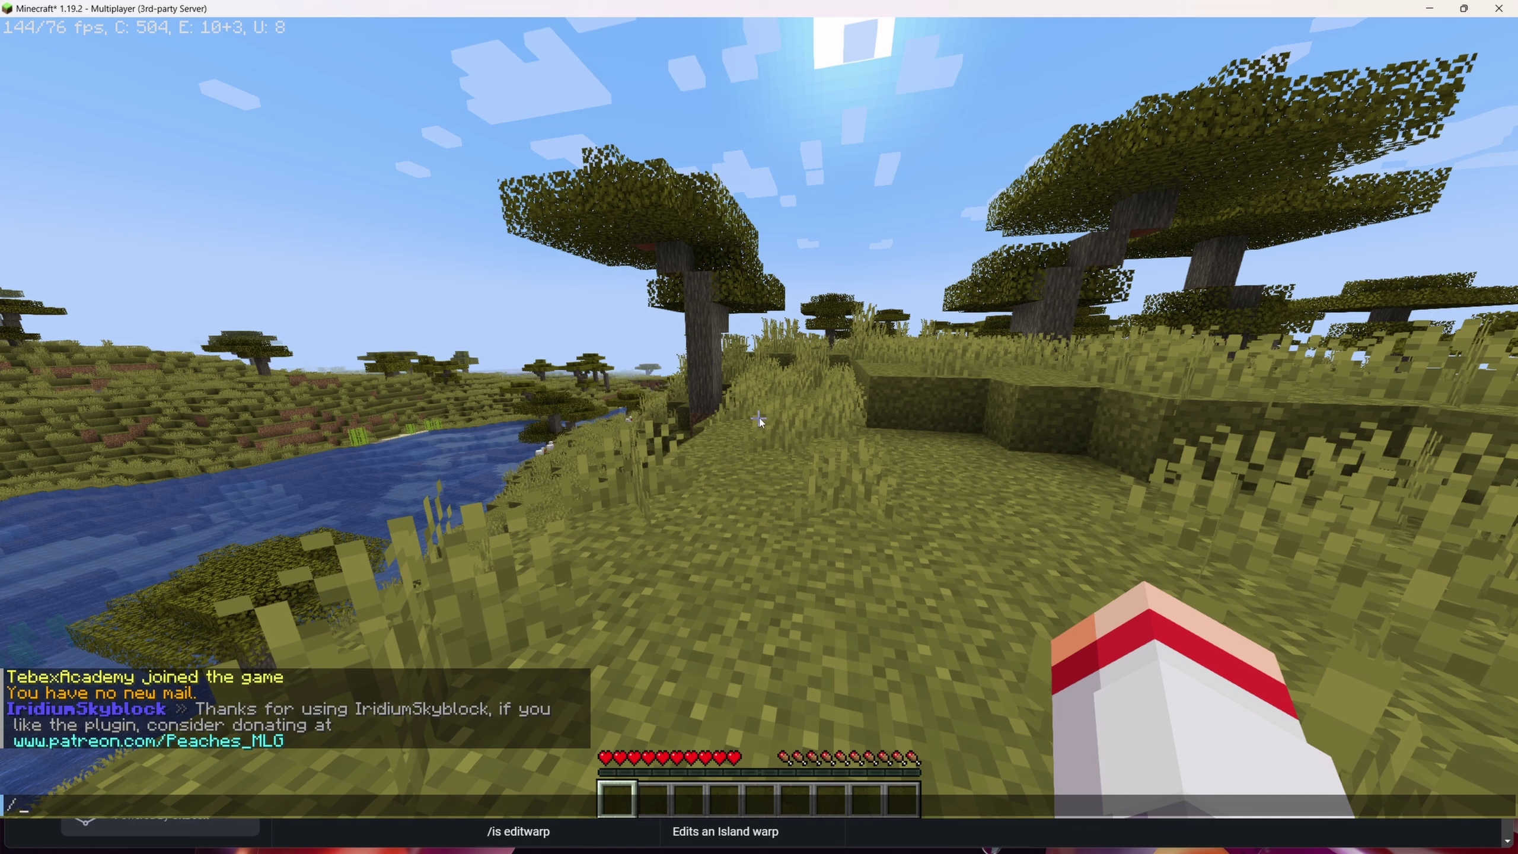
pyautogui.write('island')
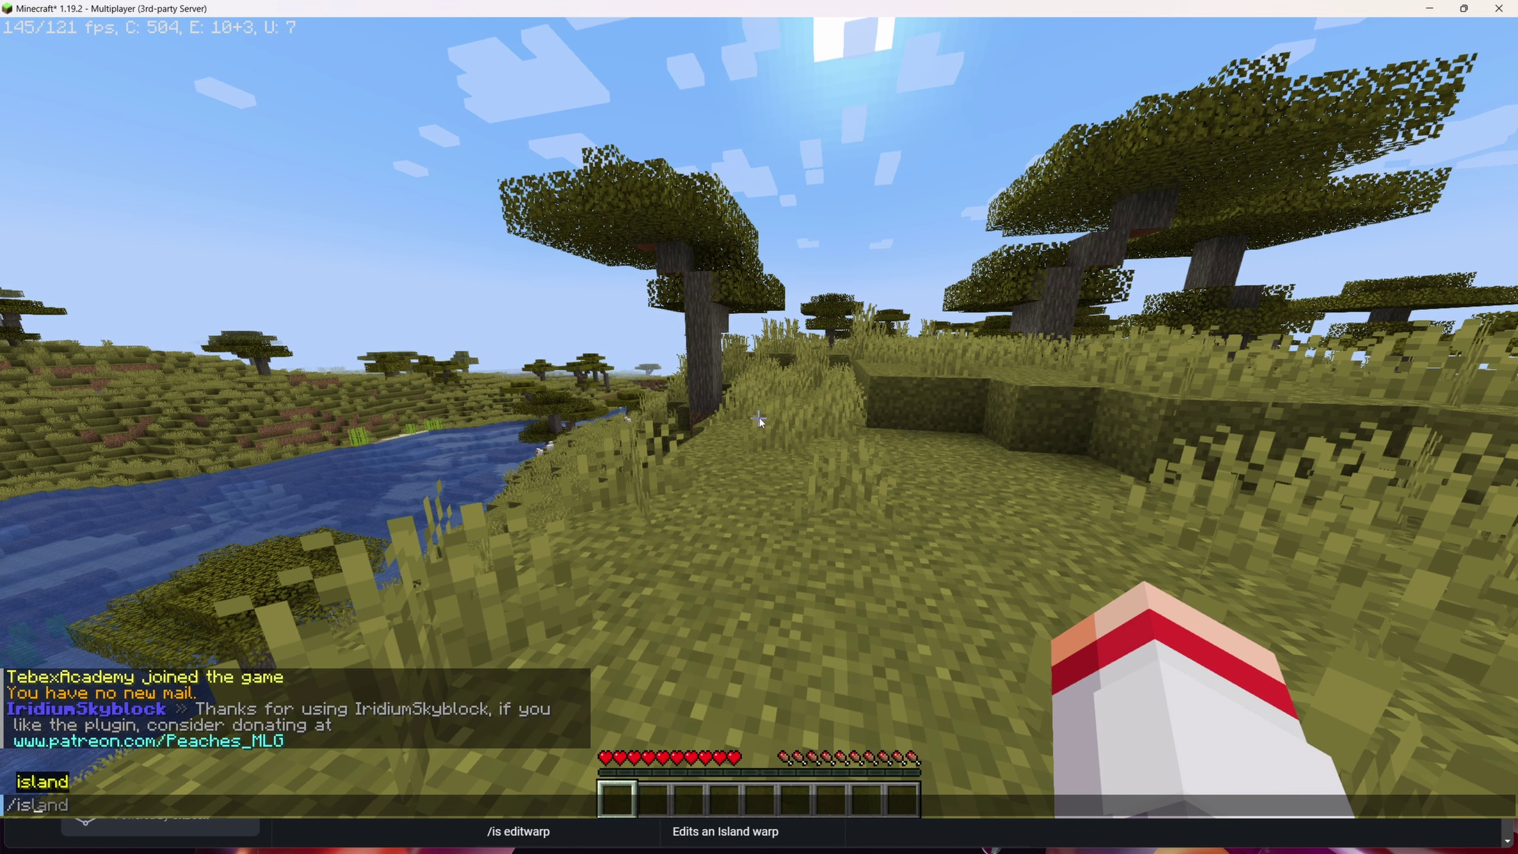
pyautogui.press('BackSpace')
pyautogui.press('BackSpace')
pyautogui.press('BackSpace')
pyautogui.press('BackSpace')
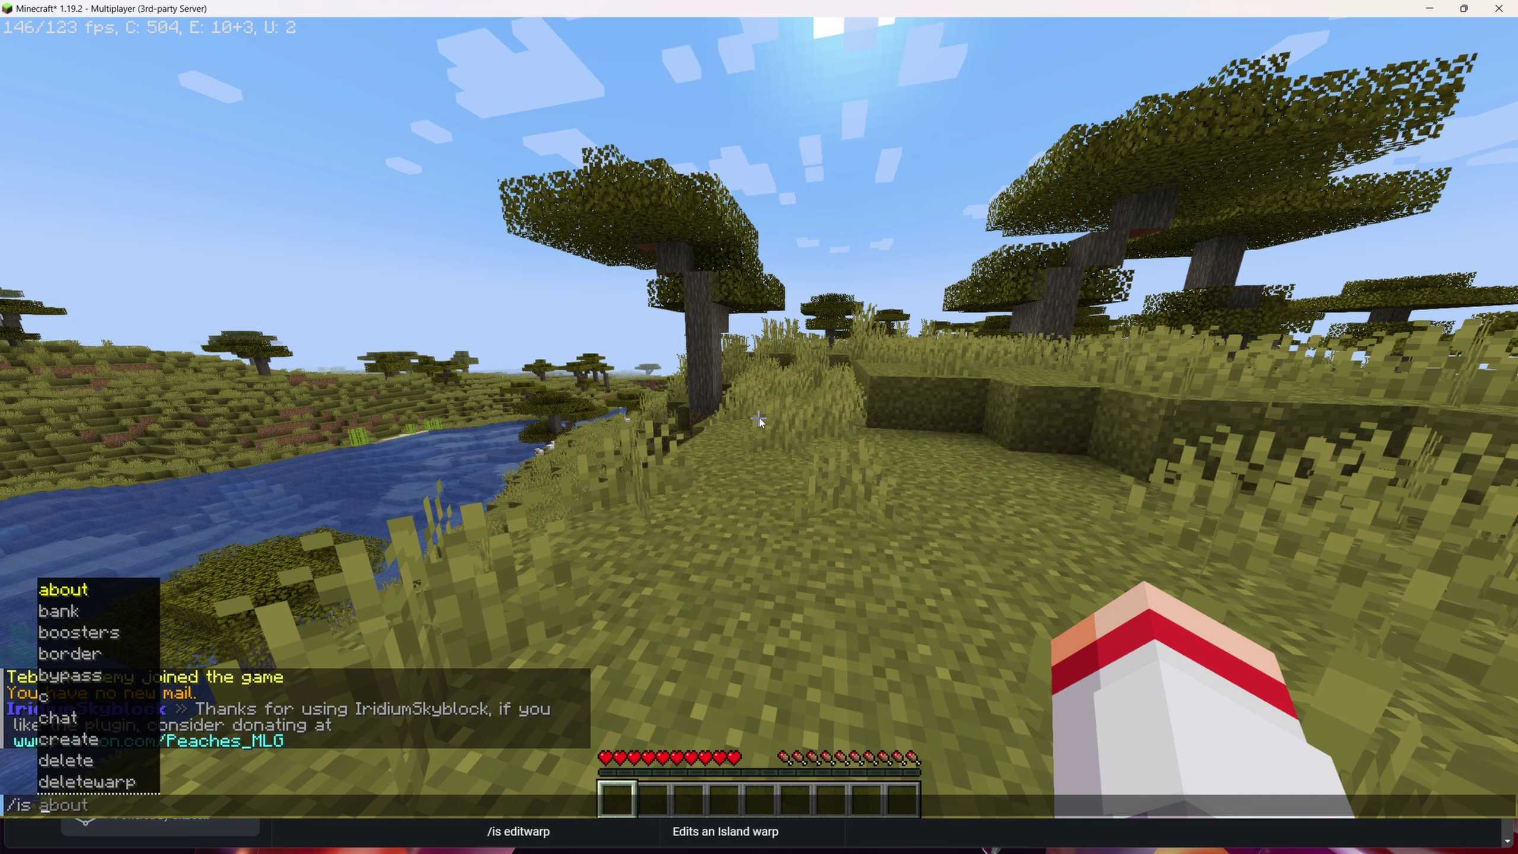
pyautogui.press('Tab')
pyautogui.press('Return')
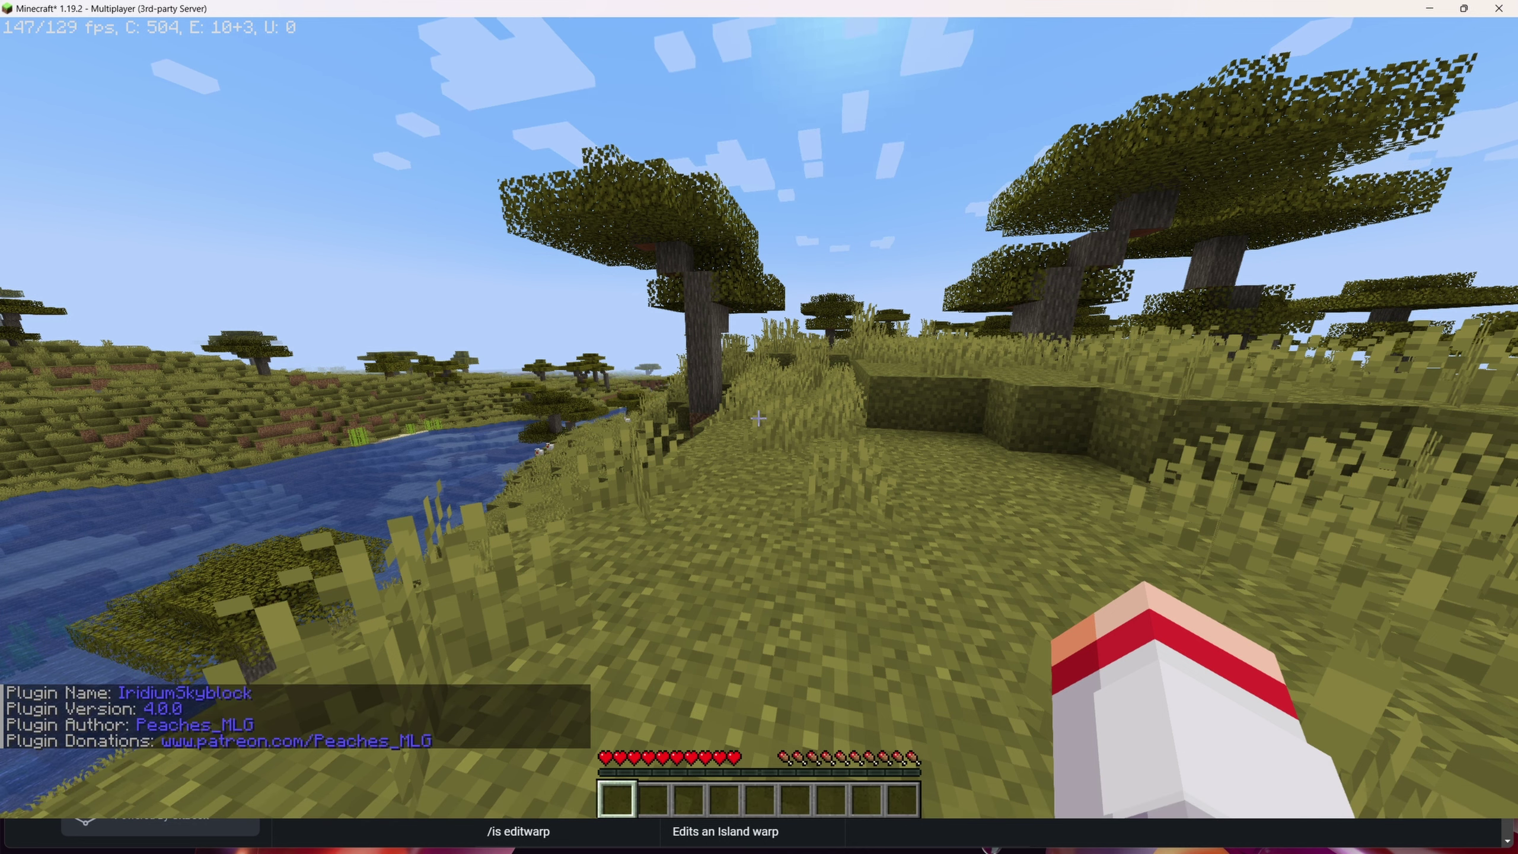
pyautogui.write('/island')
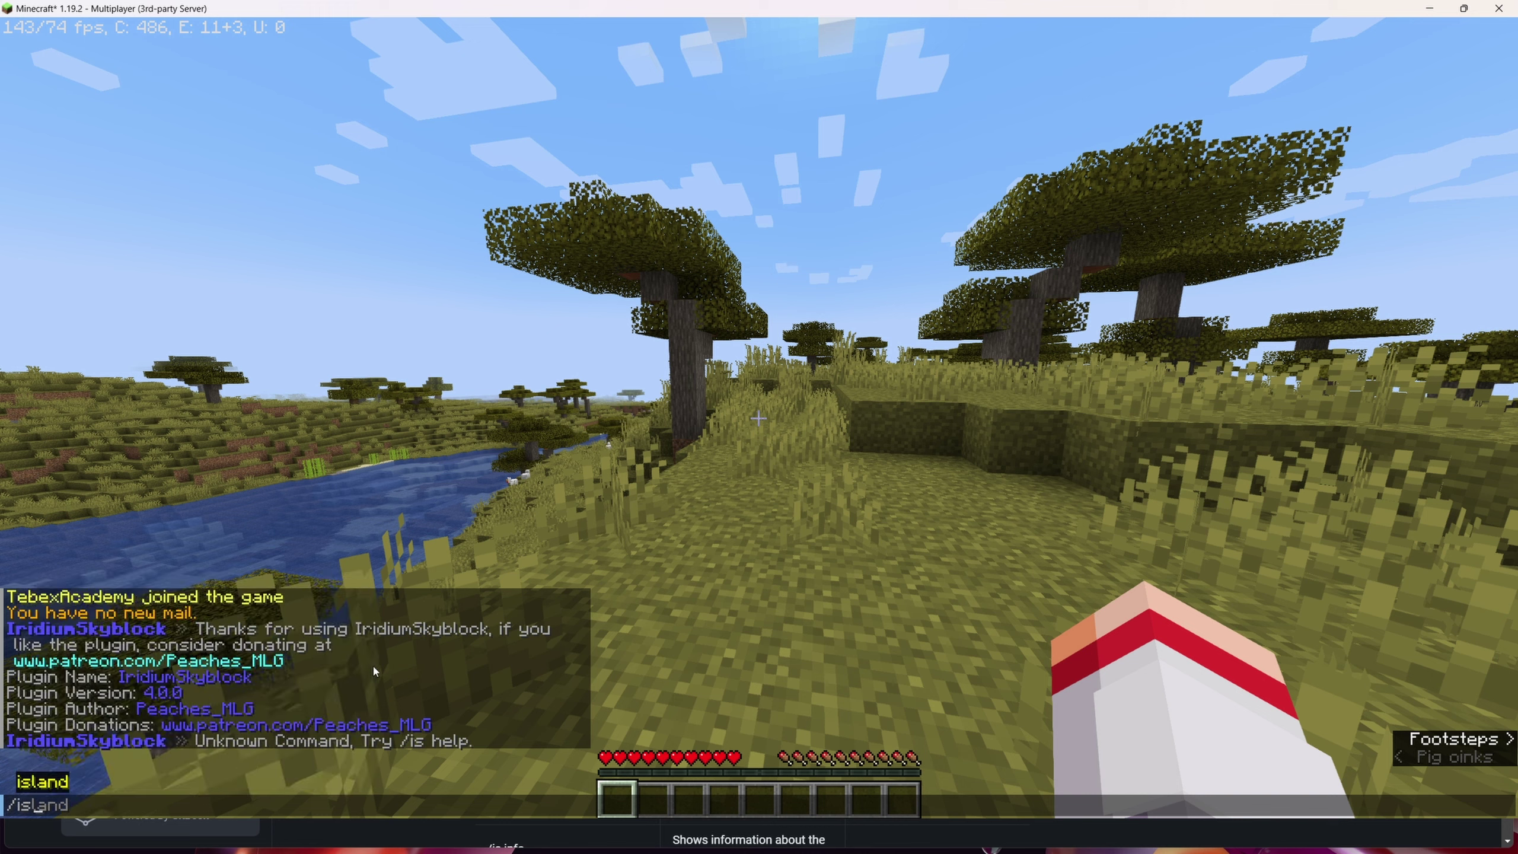
pyautogui.press('Return')
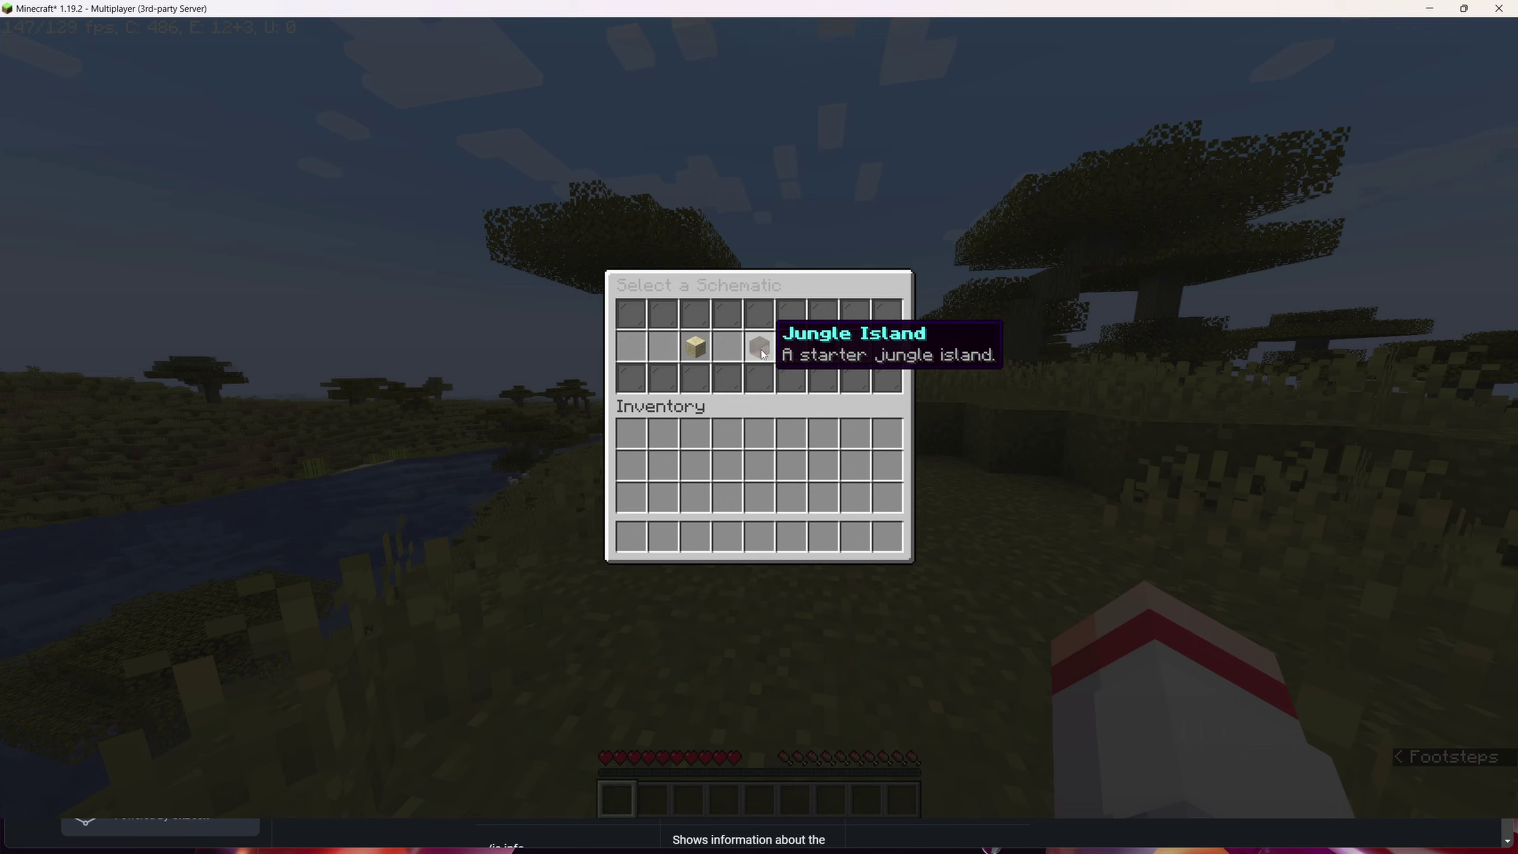
# Step: Create a Jungle Island from the schematic picker and walk around it
pyautogui.click(760, 348)
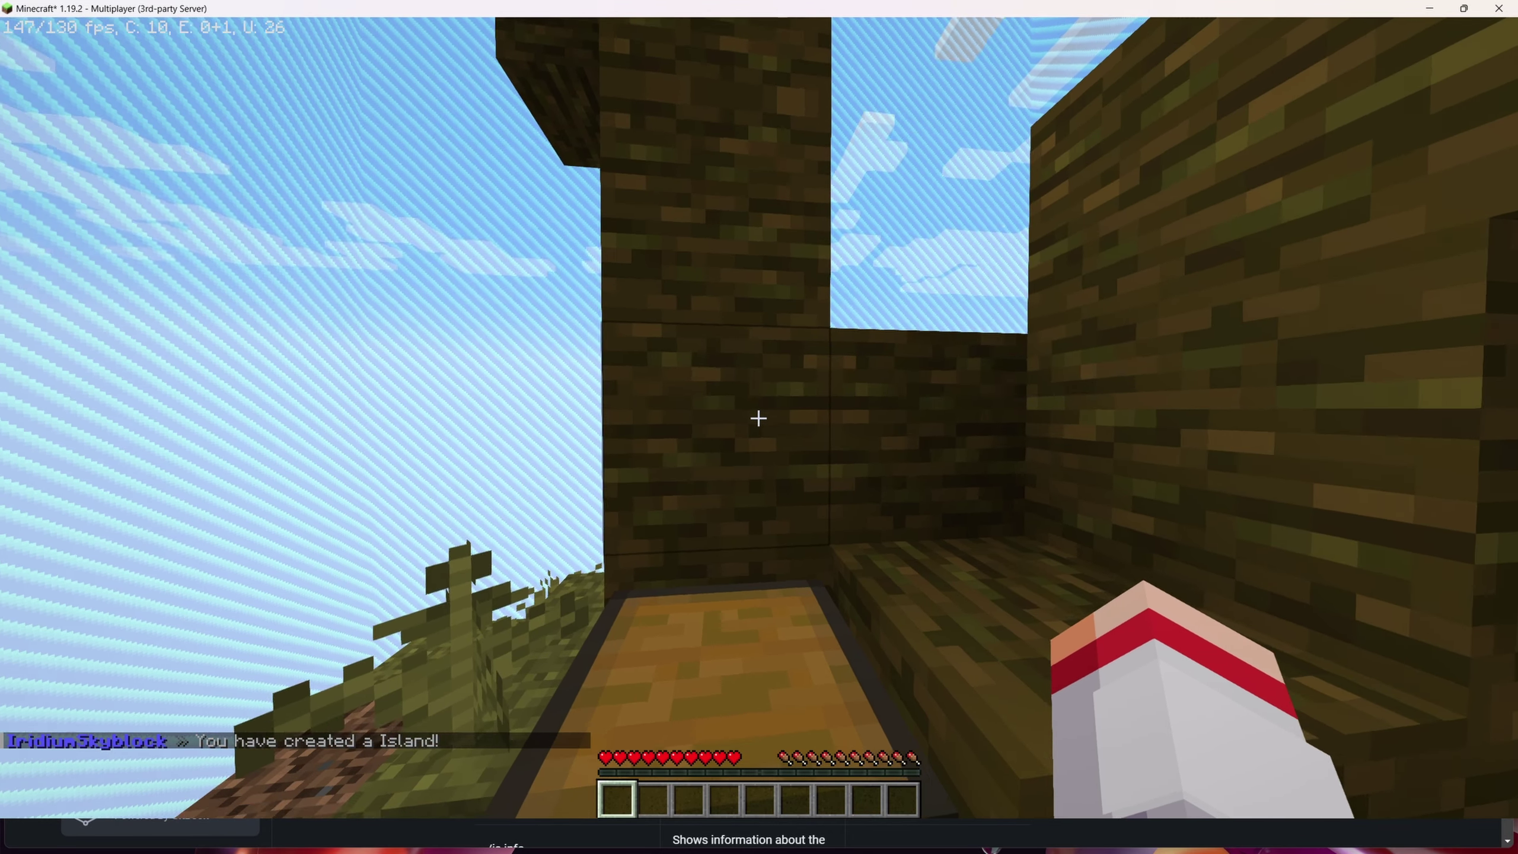
pyautogui.press('w')
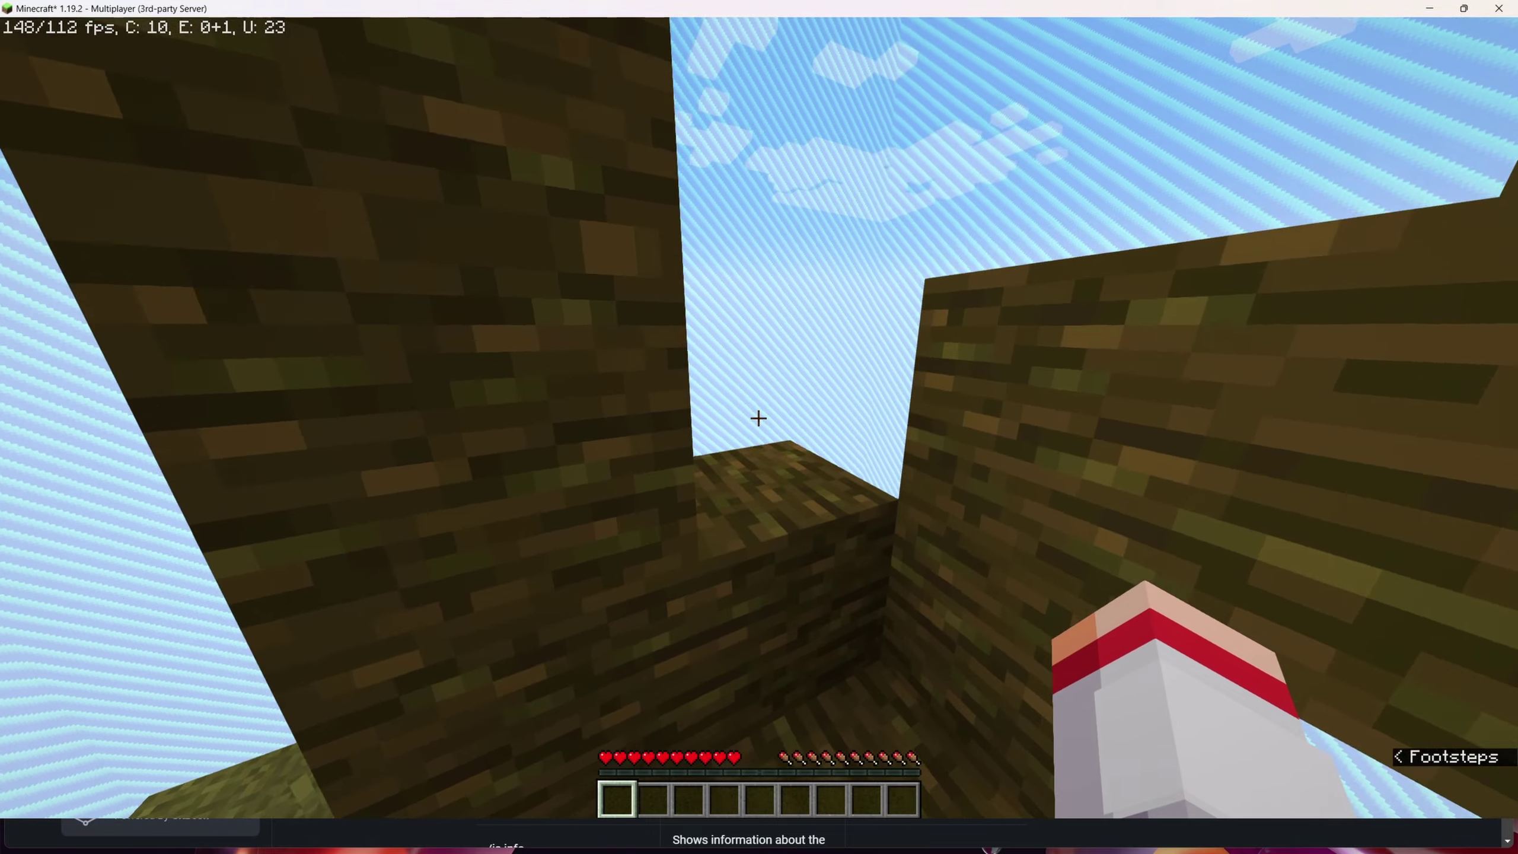
pyautogui.press('w')
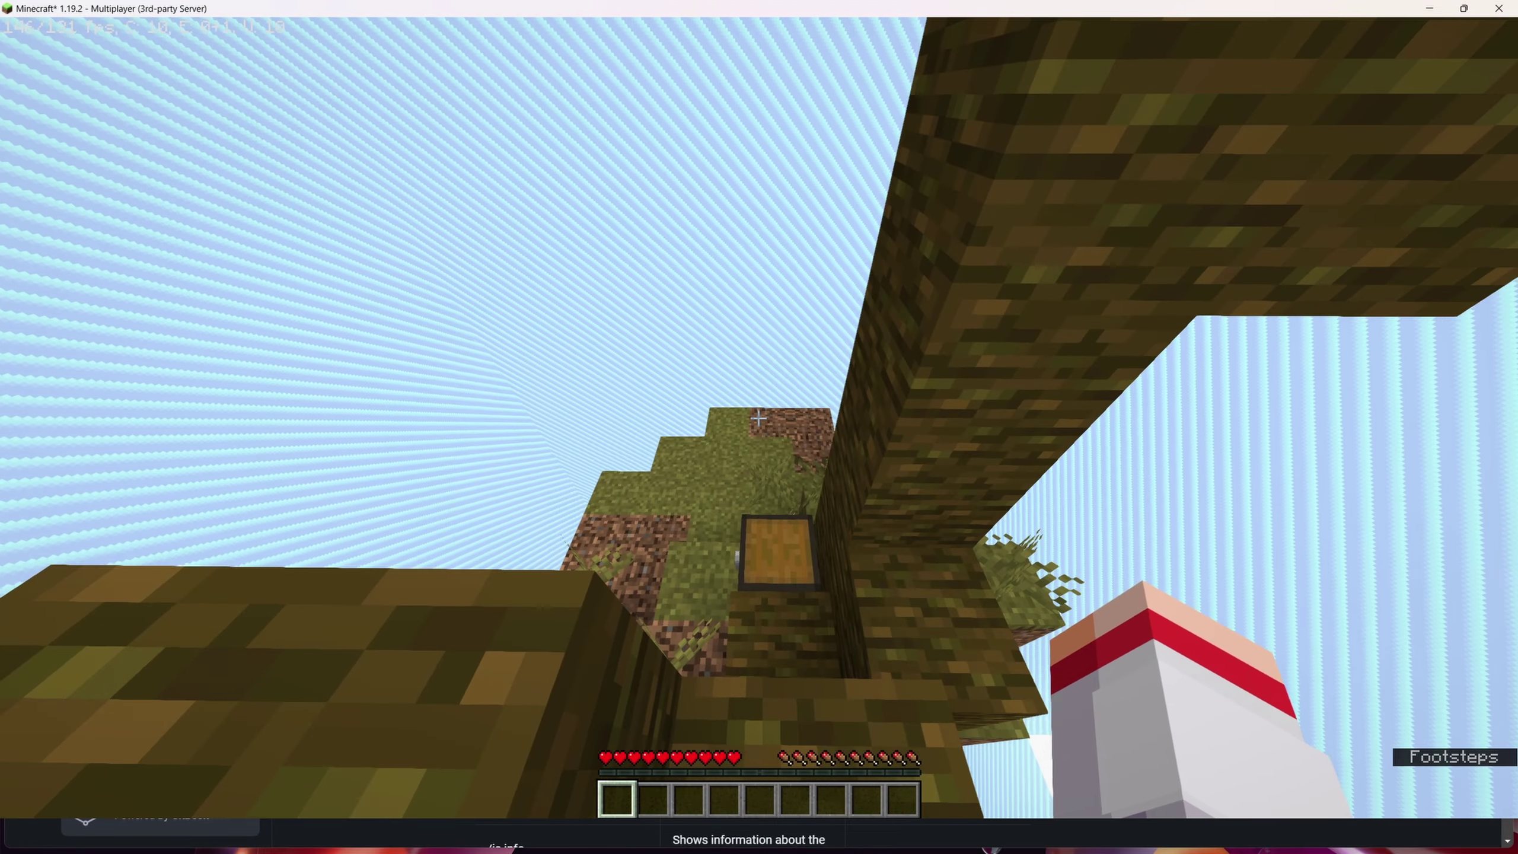
# Step: From the /island menu, check the Island Warps list and the Daily Missions
pyautogui.write('/island')
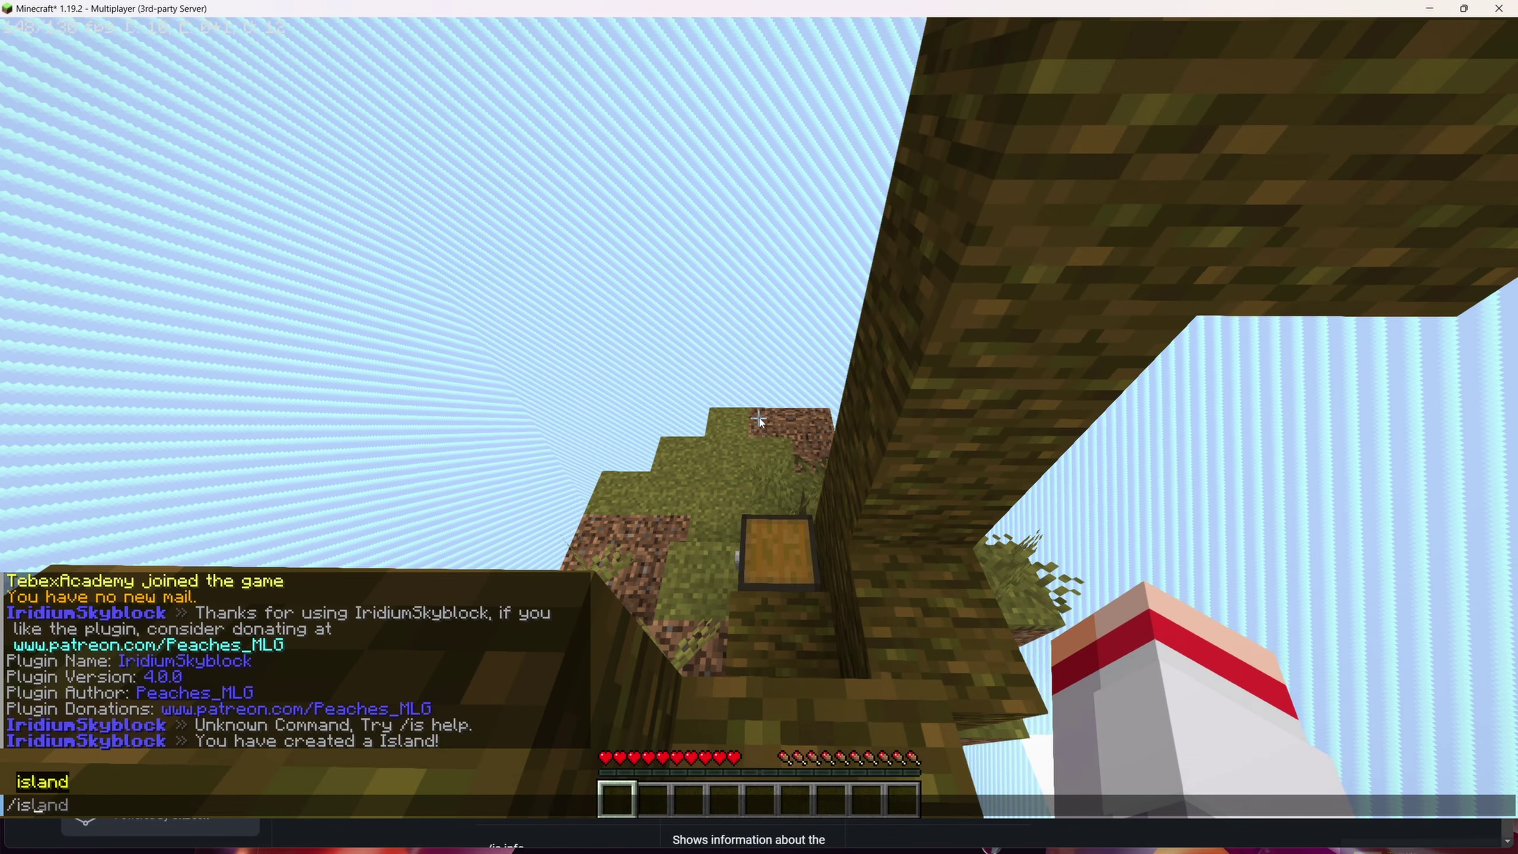
pyautogui.press('Return')
pyautogui.click(735, 350)
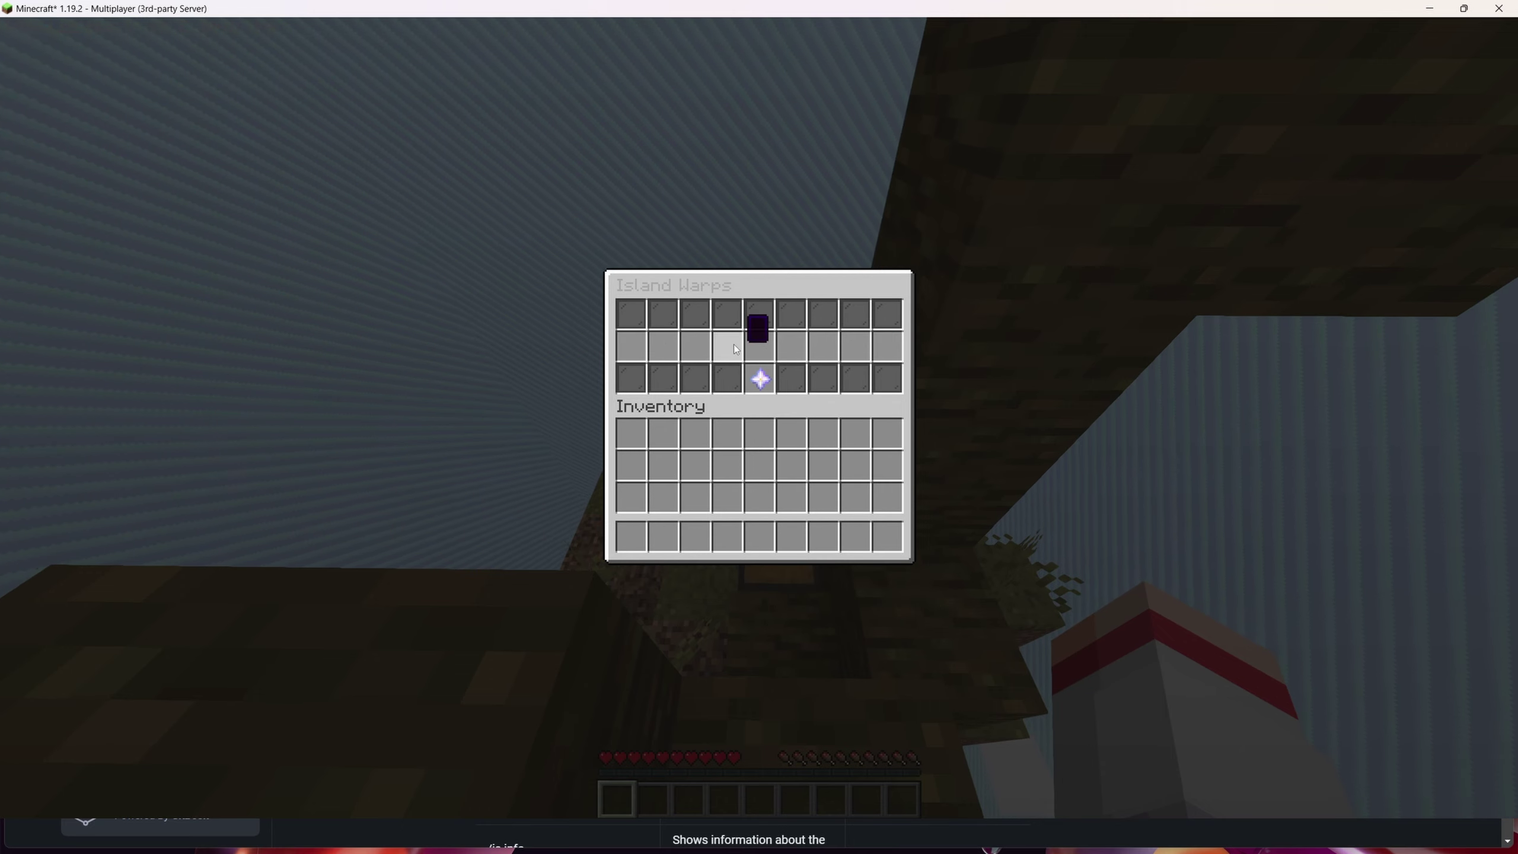
pyautogui.click(760, 377)
pyautogui.click(707, 351)
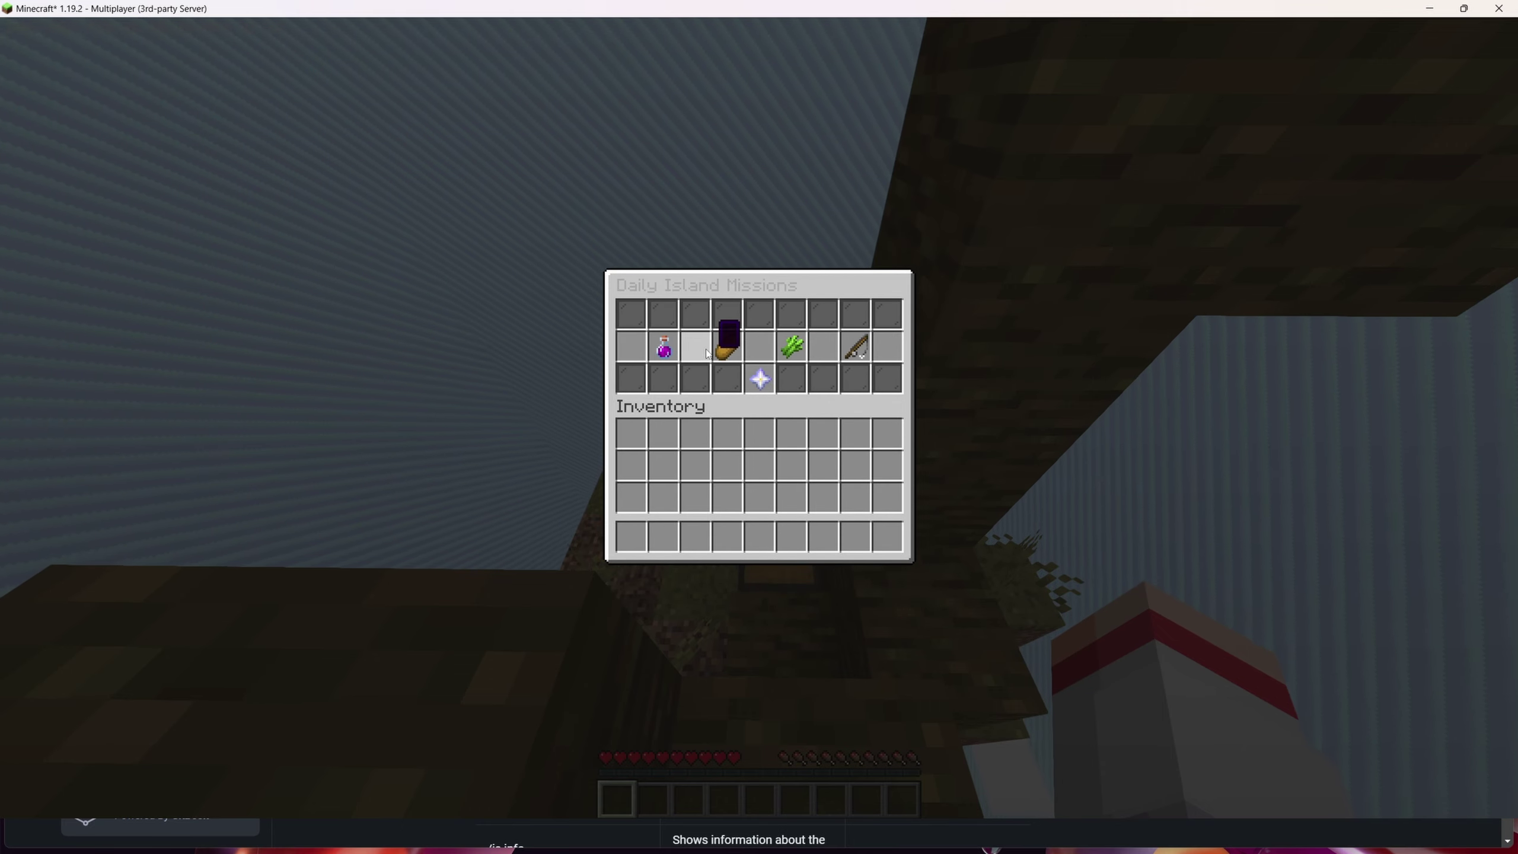
pyautogui.moveTo(730, 352)
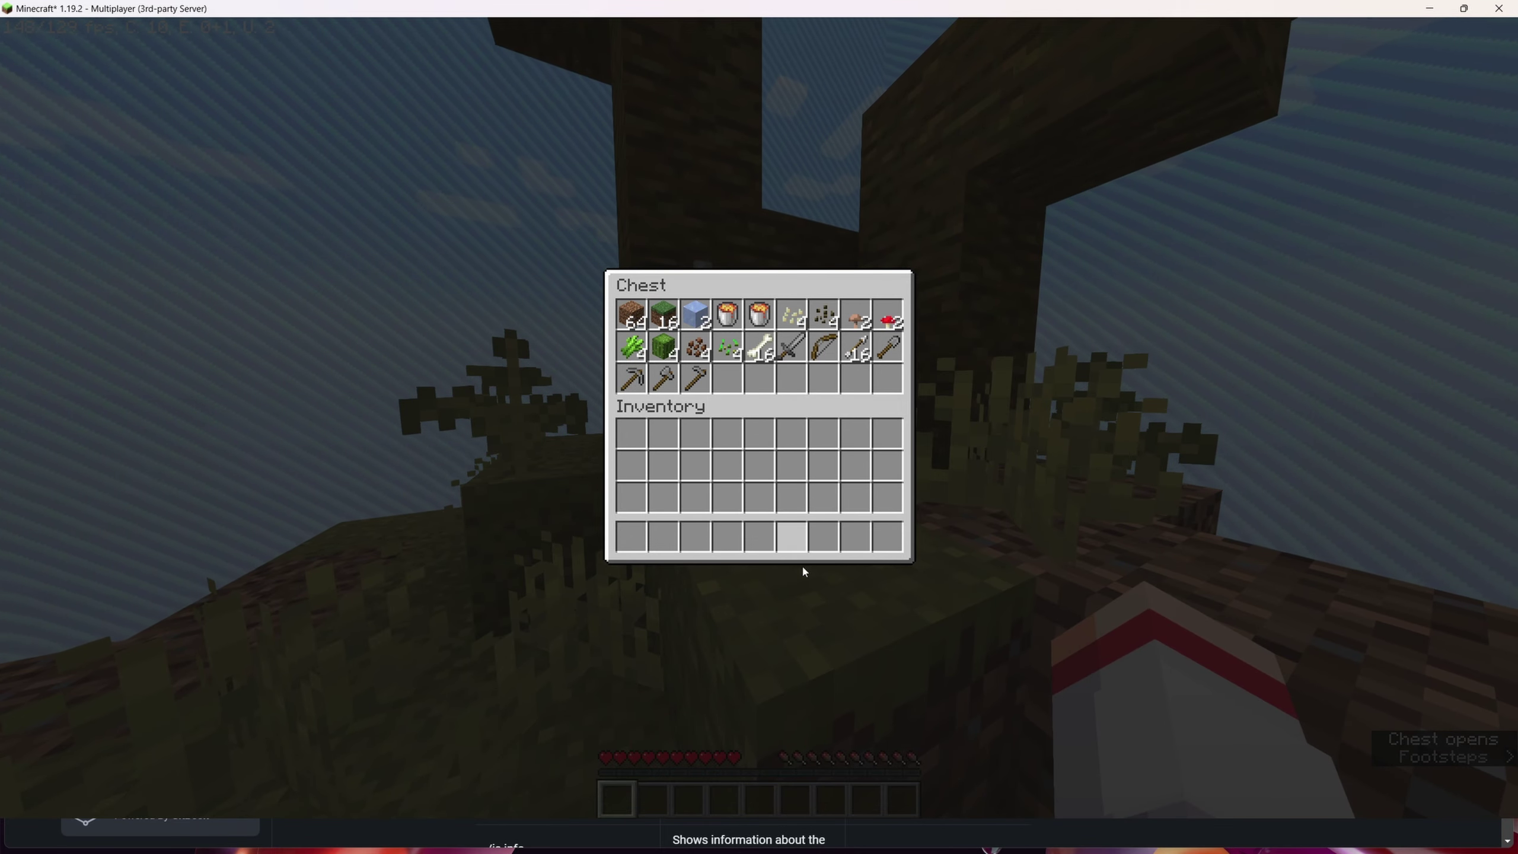
pyautogui.press('e')
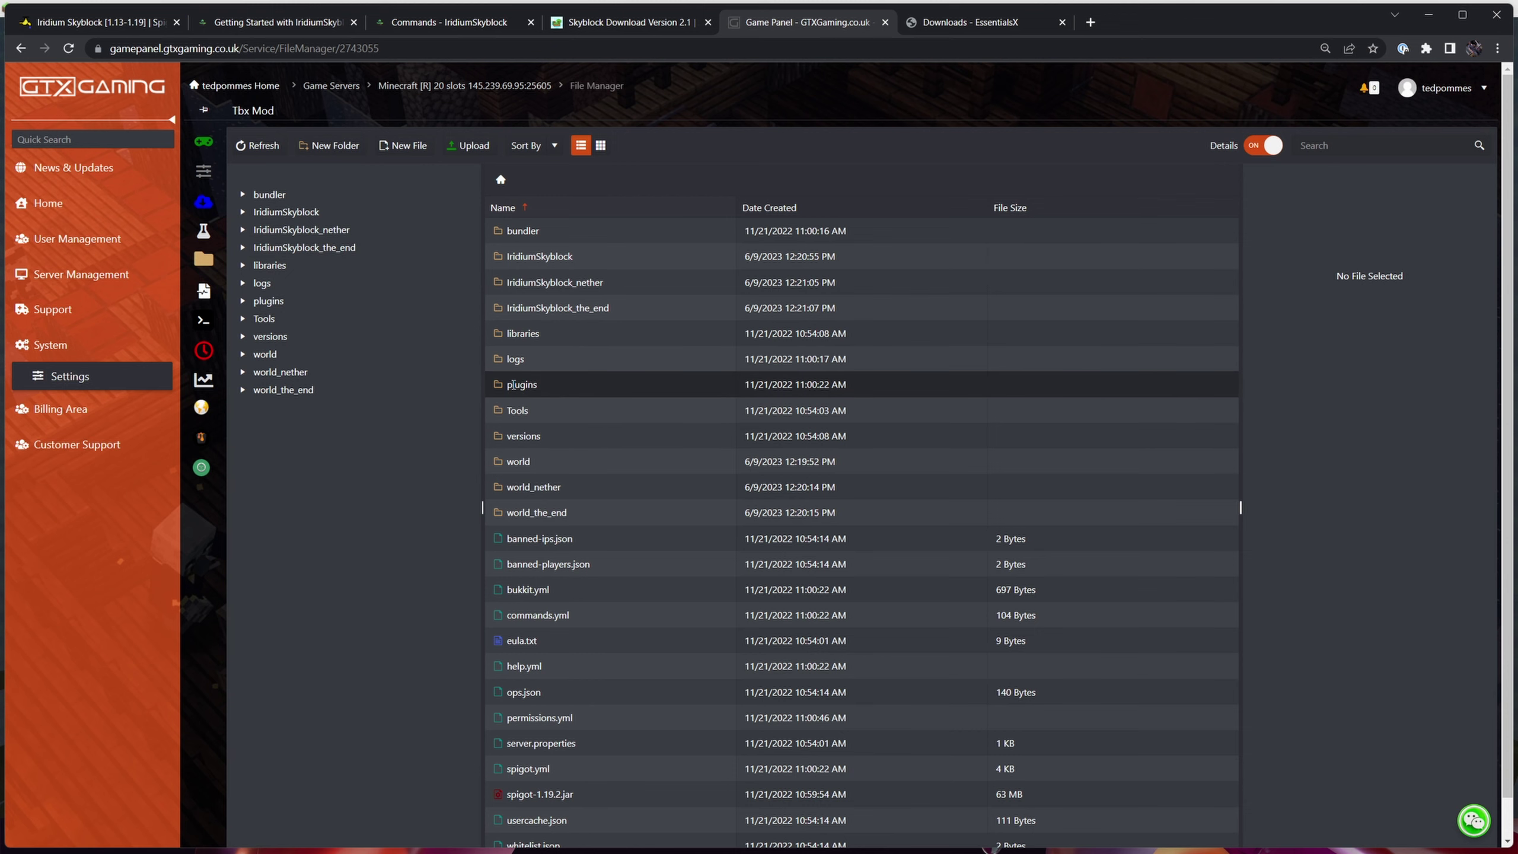
# Step: Open plugins/IridiumSkyblock/commands.yml and set the createCommand permission to 'VIP'
pyautogui.doubleClick(514, 384)
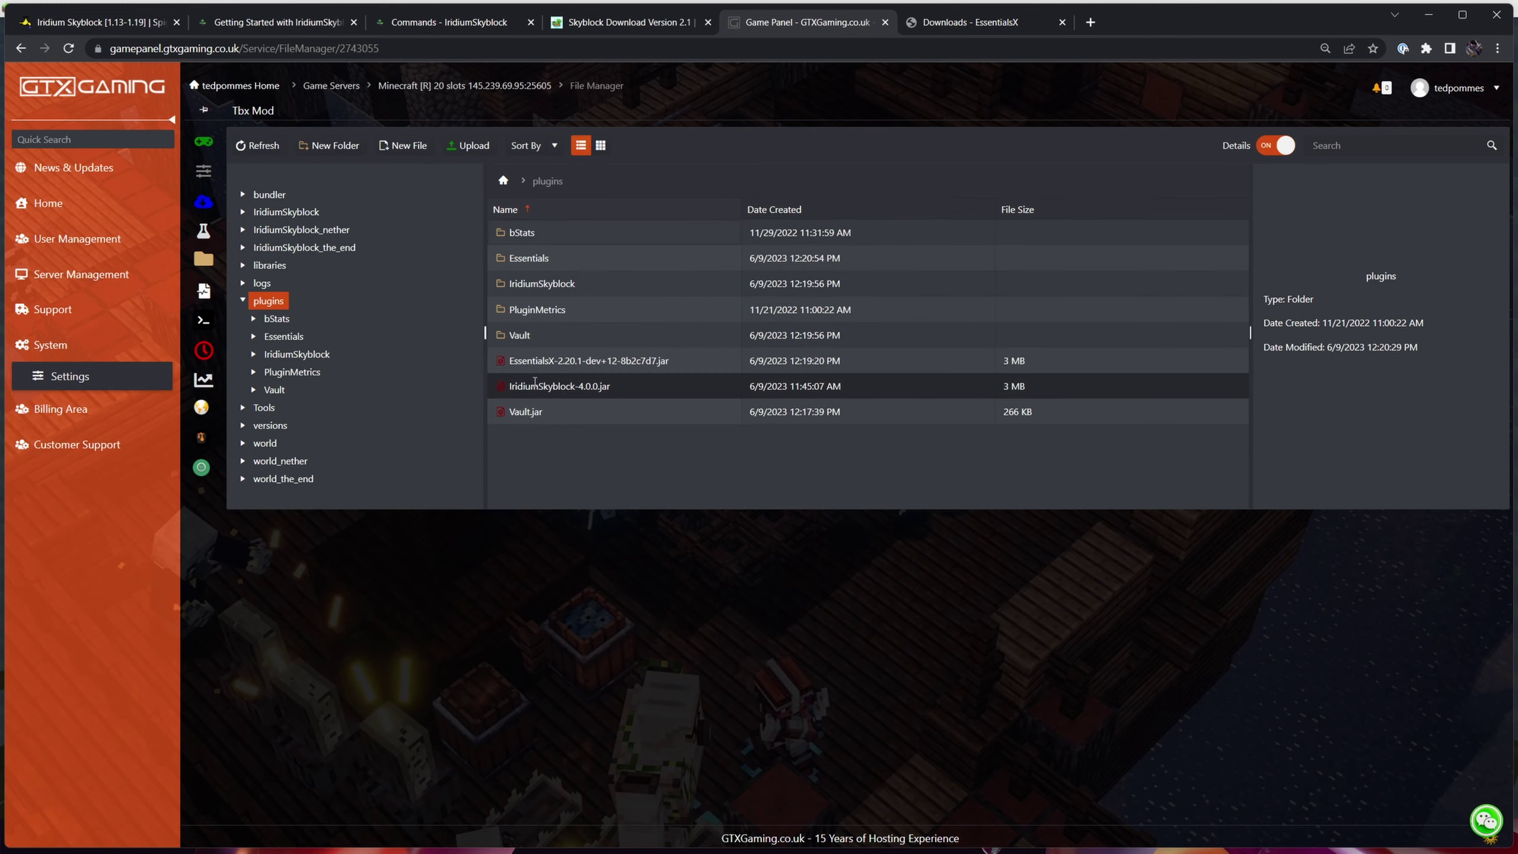
pyautogui.doubleClick(520, 285)
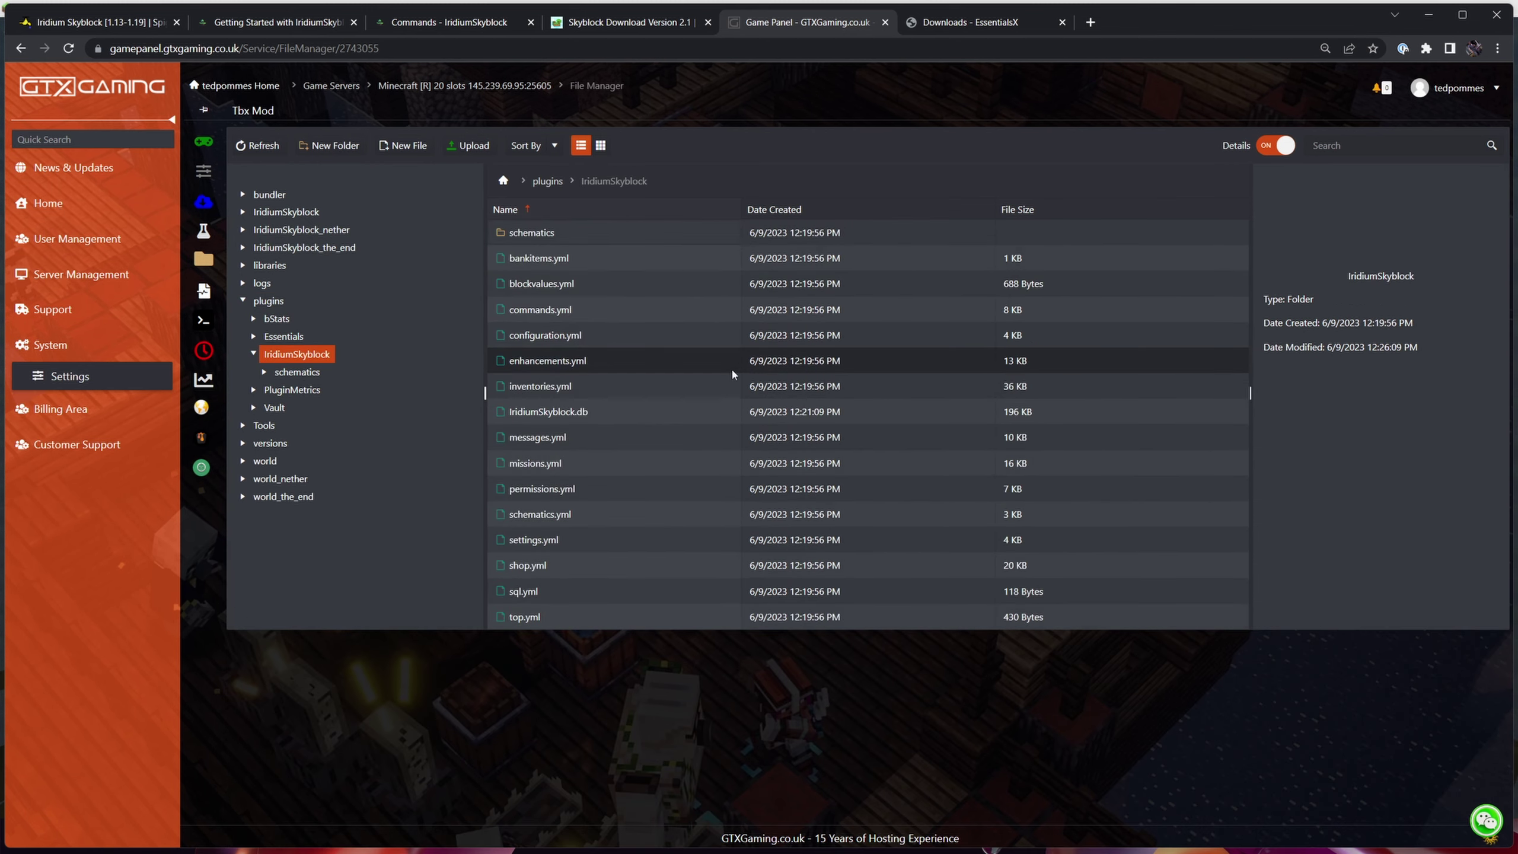
pyautogui.doubleClick(531, 309)
pyautogui.scroll(-20, 508, 353)
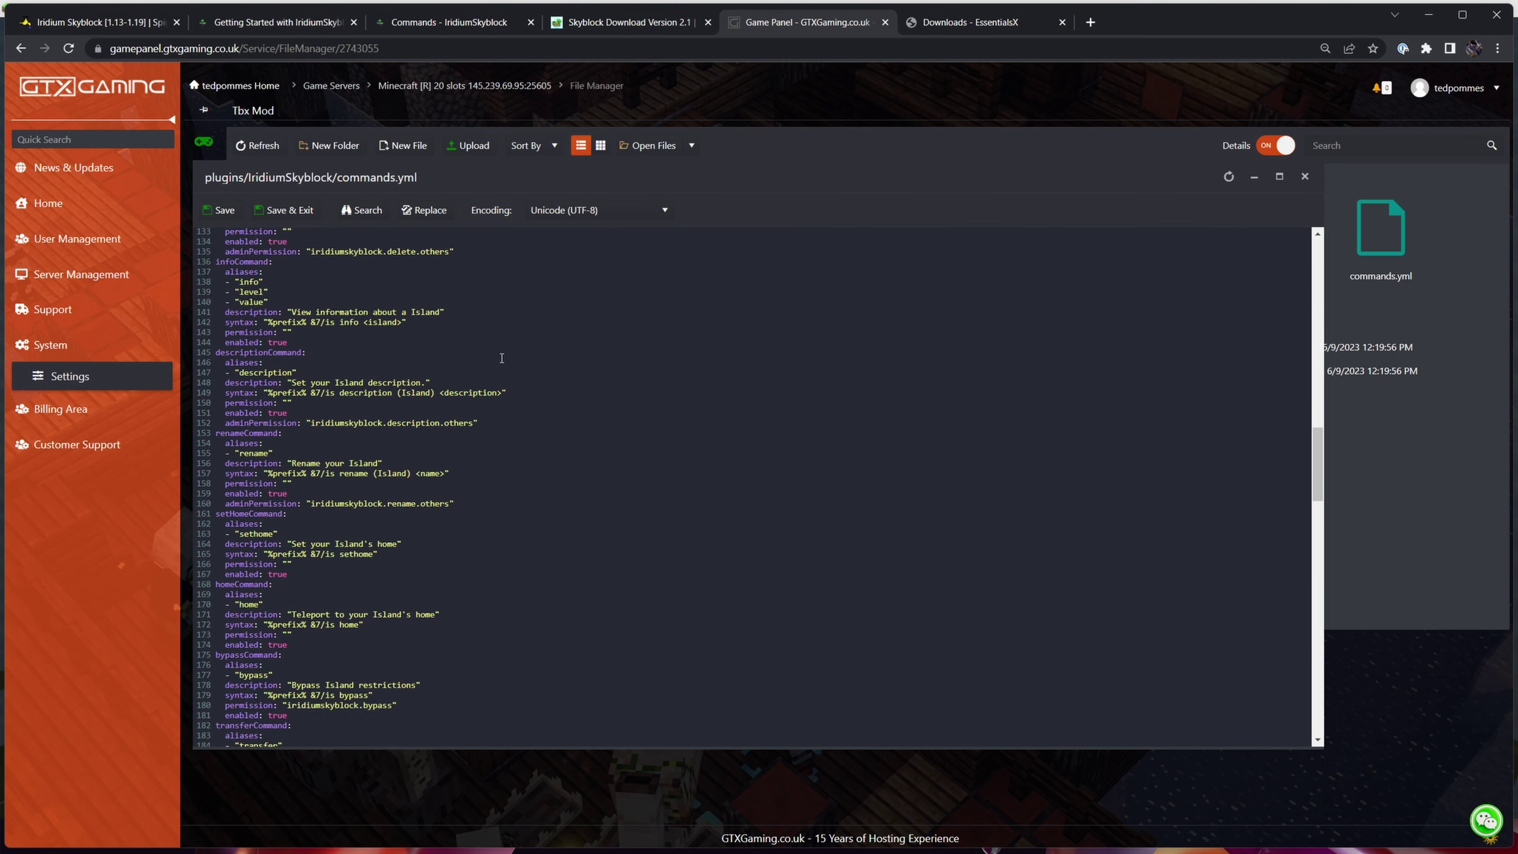
pyautogui.scroll(20, 472, 353)
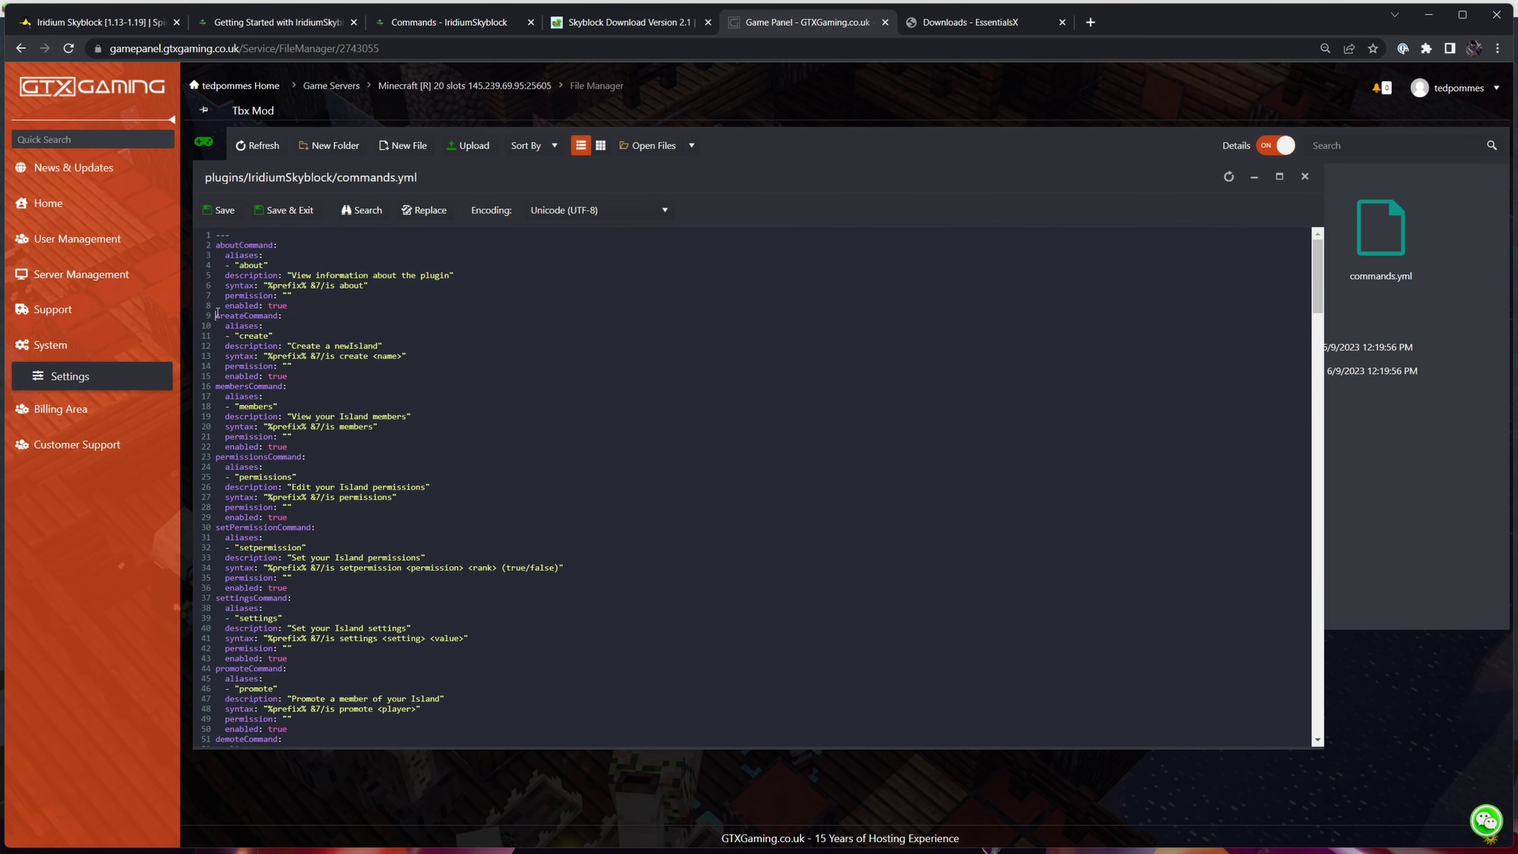
pyautogui.moveTo(203, 315); pyautogui.dragTo(289, 377)
pyautogui.click(292, 365)
pyautogui.write('VIP')
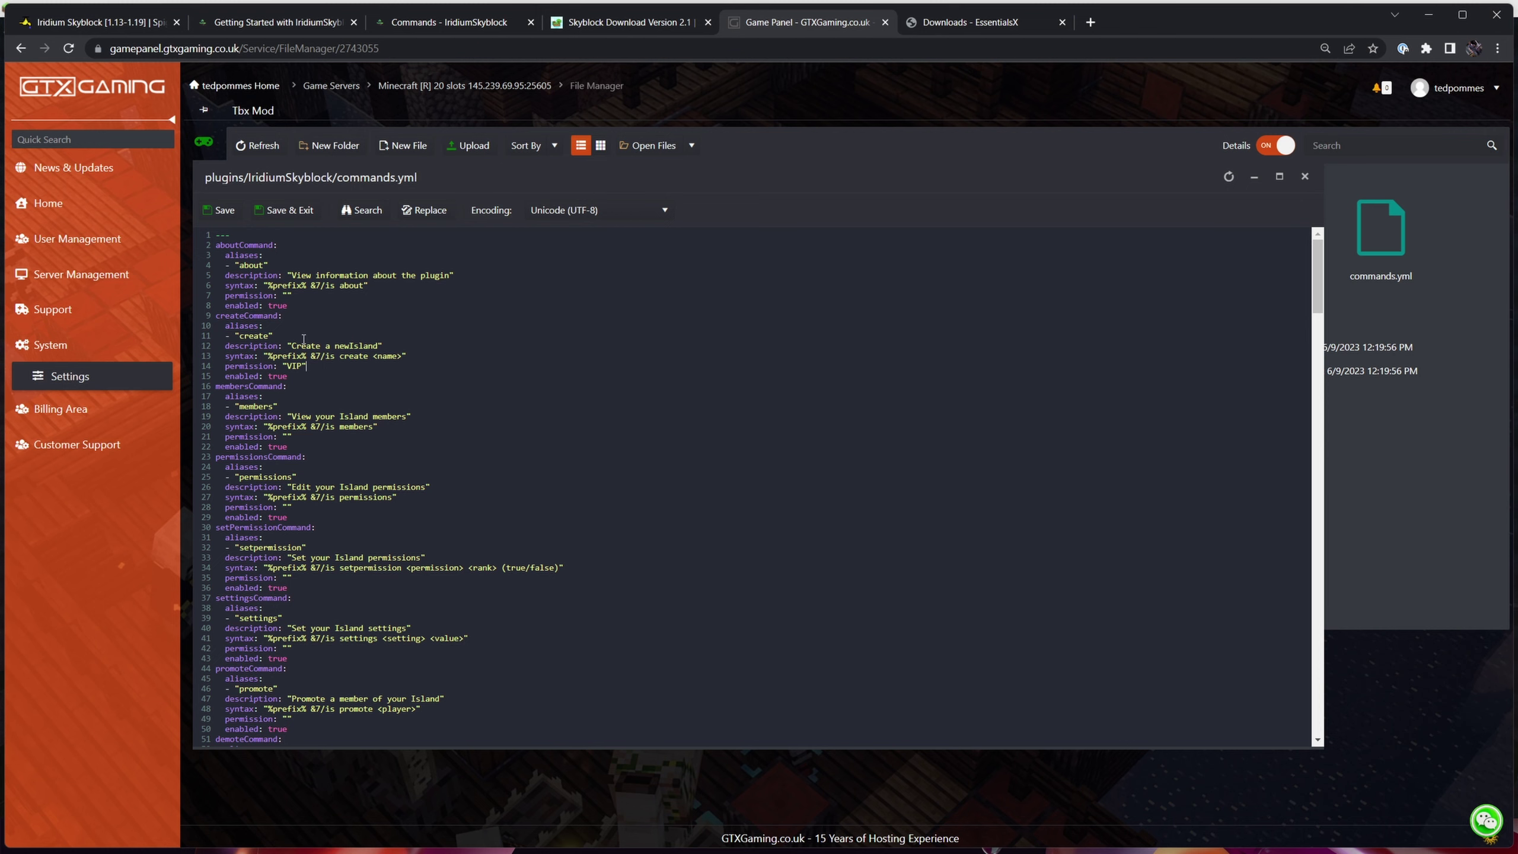
pyautogui.doubleClick(278, 376)
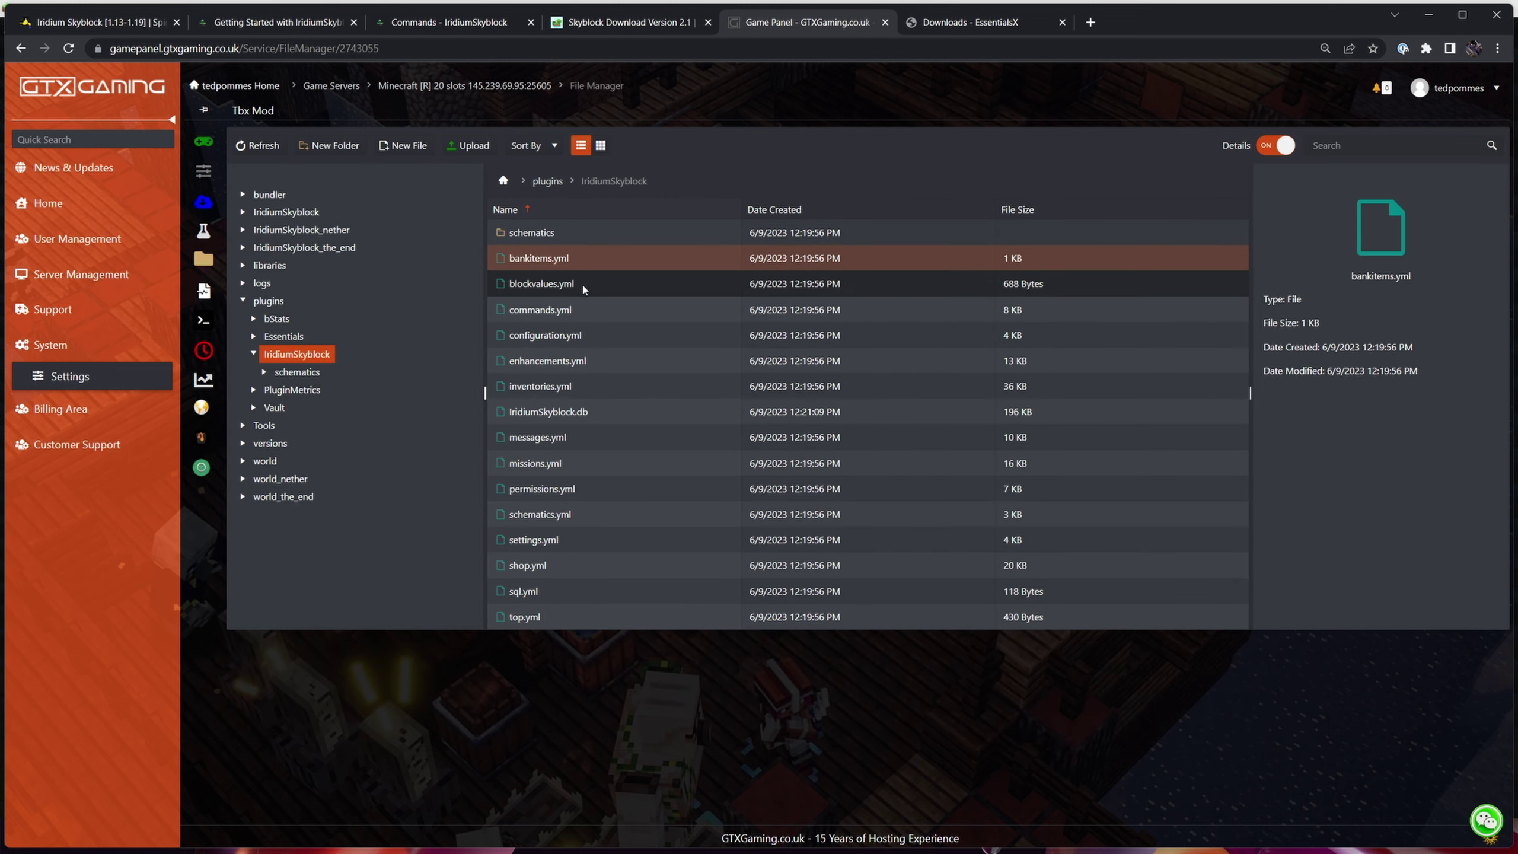
# Step: Open IridiumSkyblock's blockvalues.yml and scroll through its block and spawner values
pyautogui.doubleClick(593, 284)
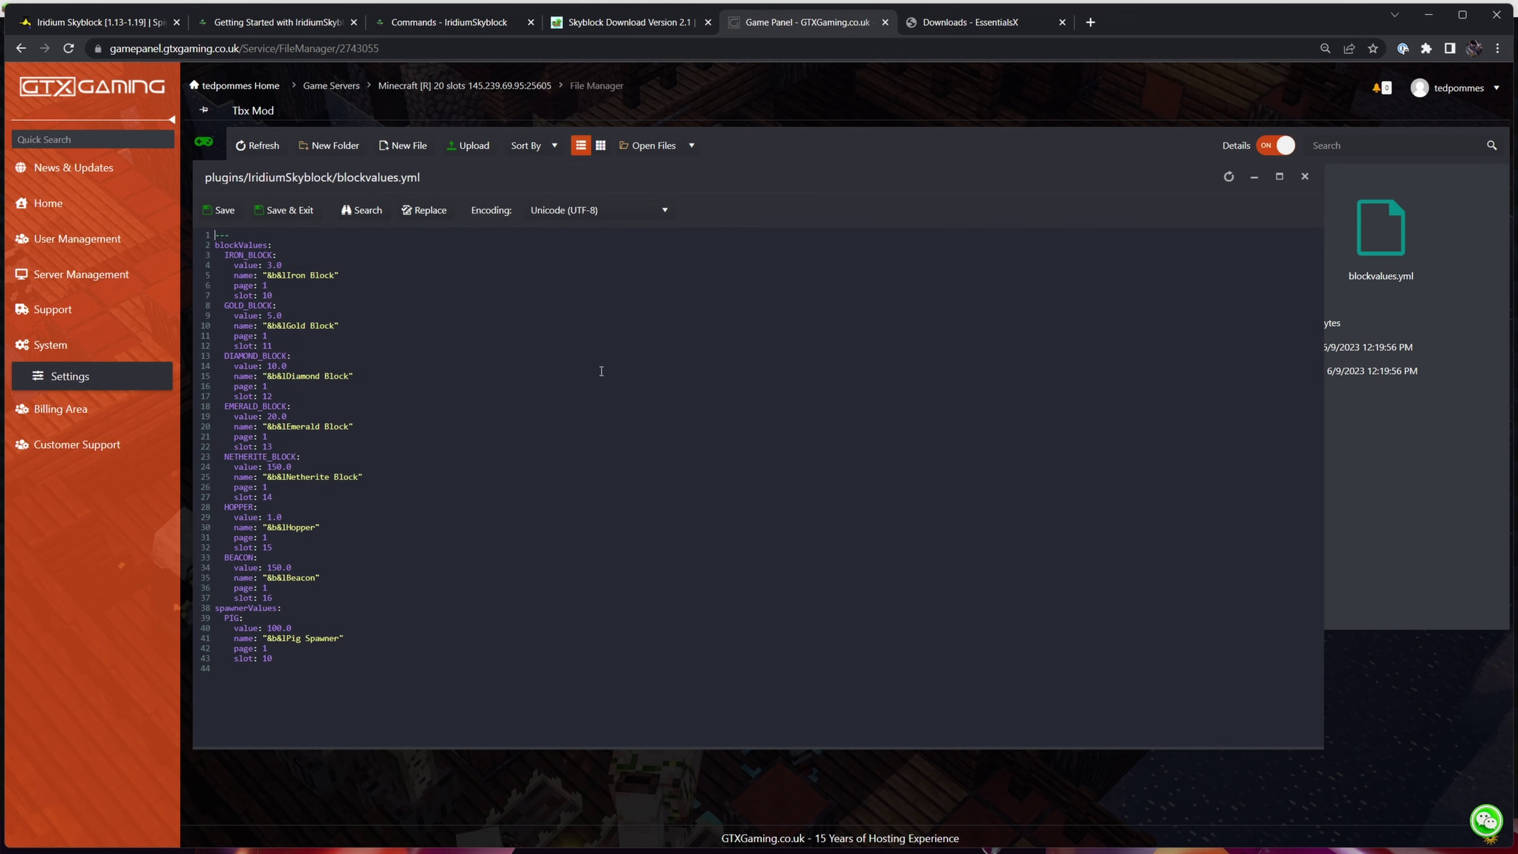
pyautogui.moveTo(216, 255); pyautogui.dragTo(441, 687)
pyautogui.click(403, 631)
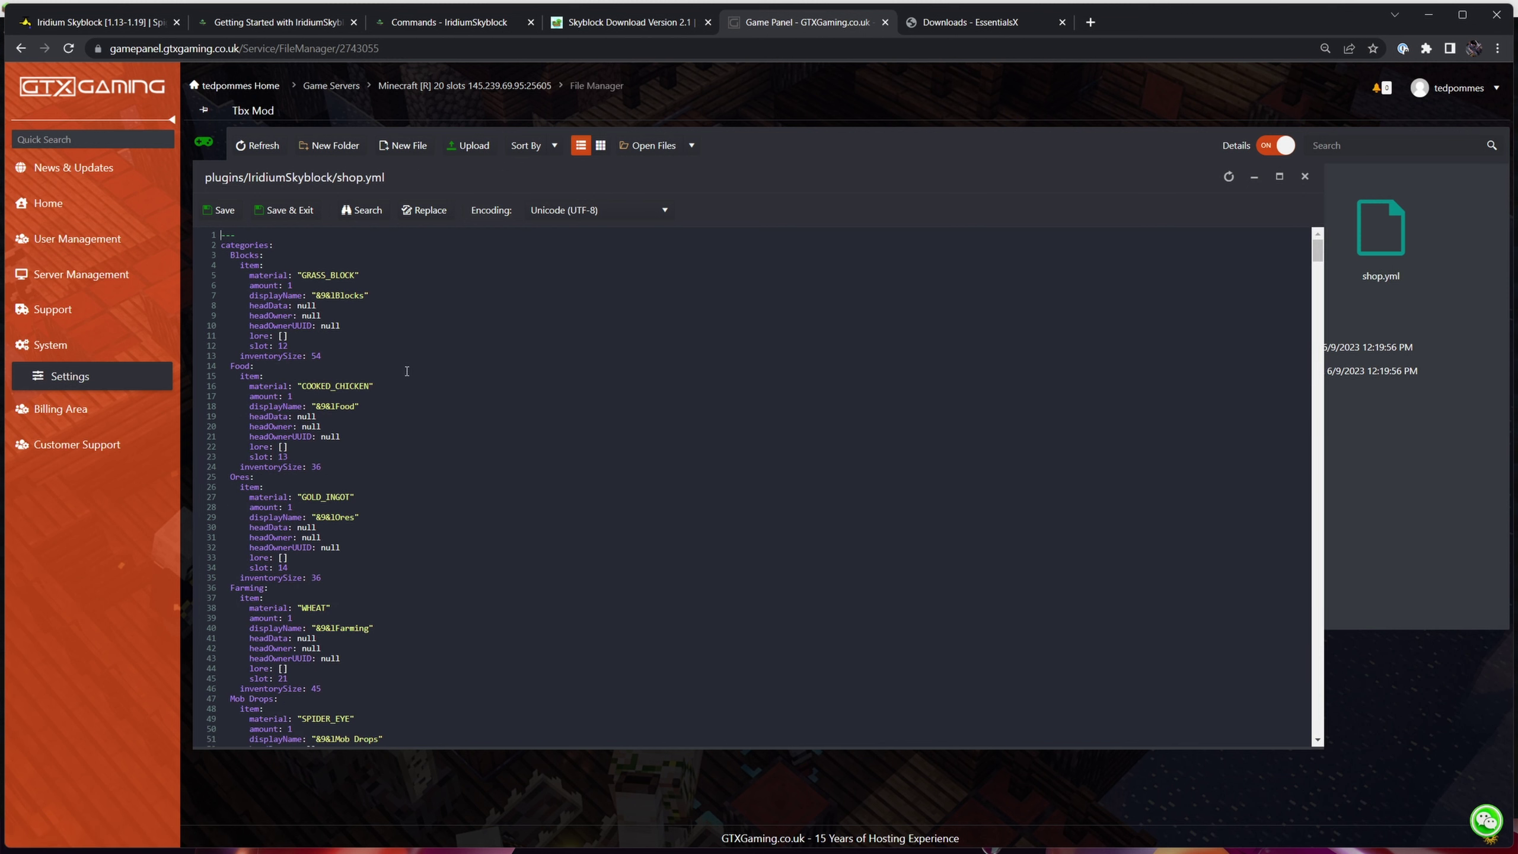
pyautogui.scroll(-5, 538, 395)
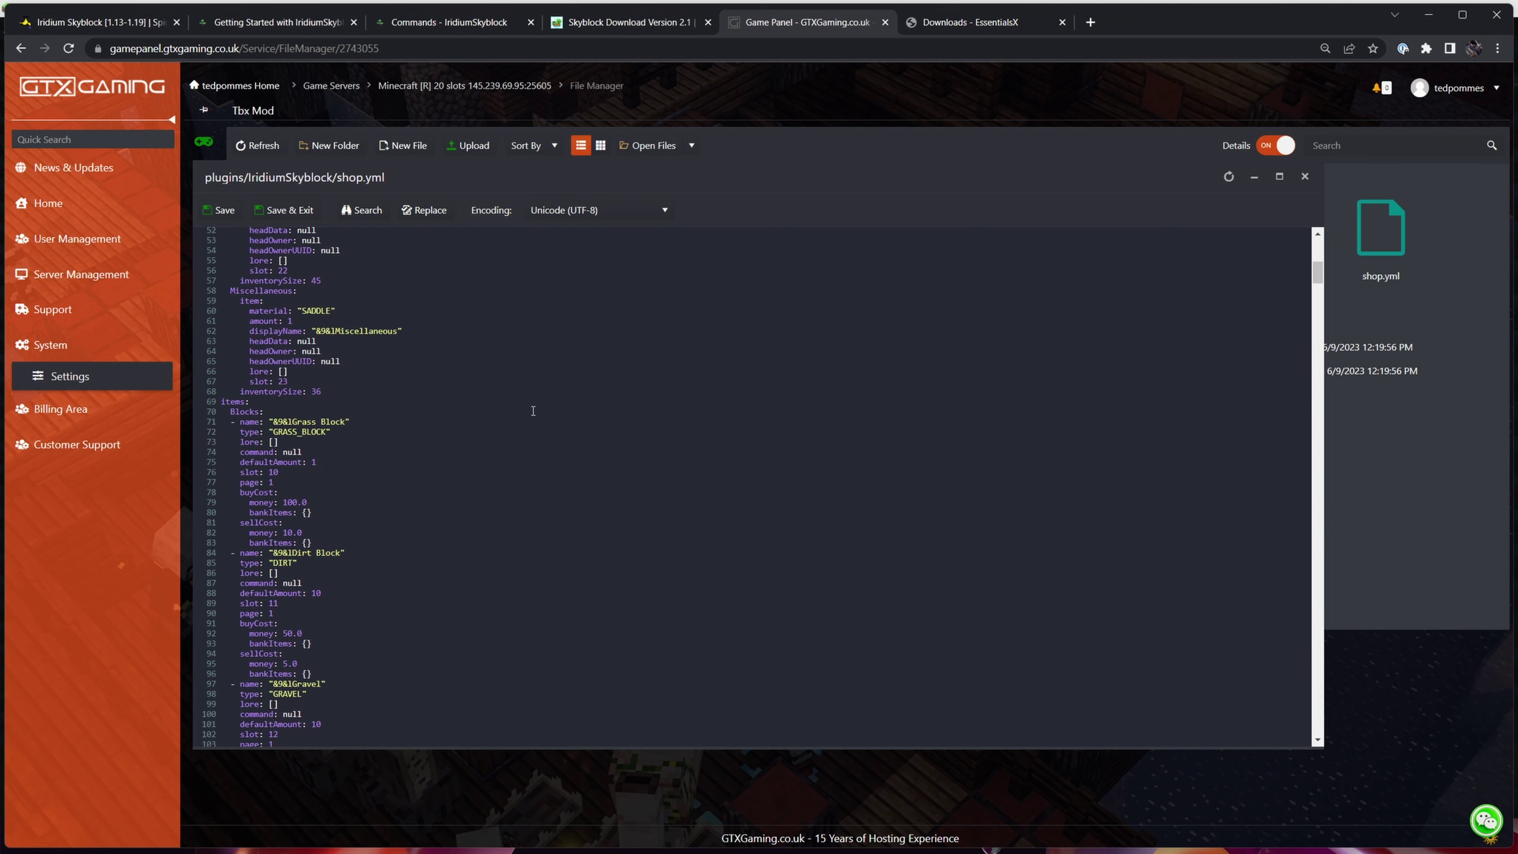
pyautogui.scroll(4, 532, 412)
pyautogui.scroll(1, 445, 442)
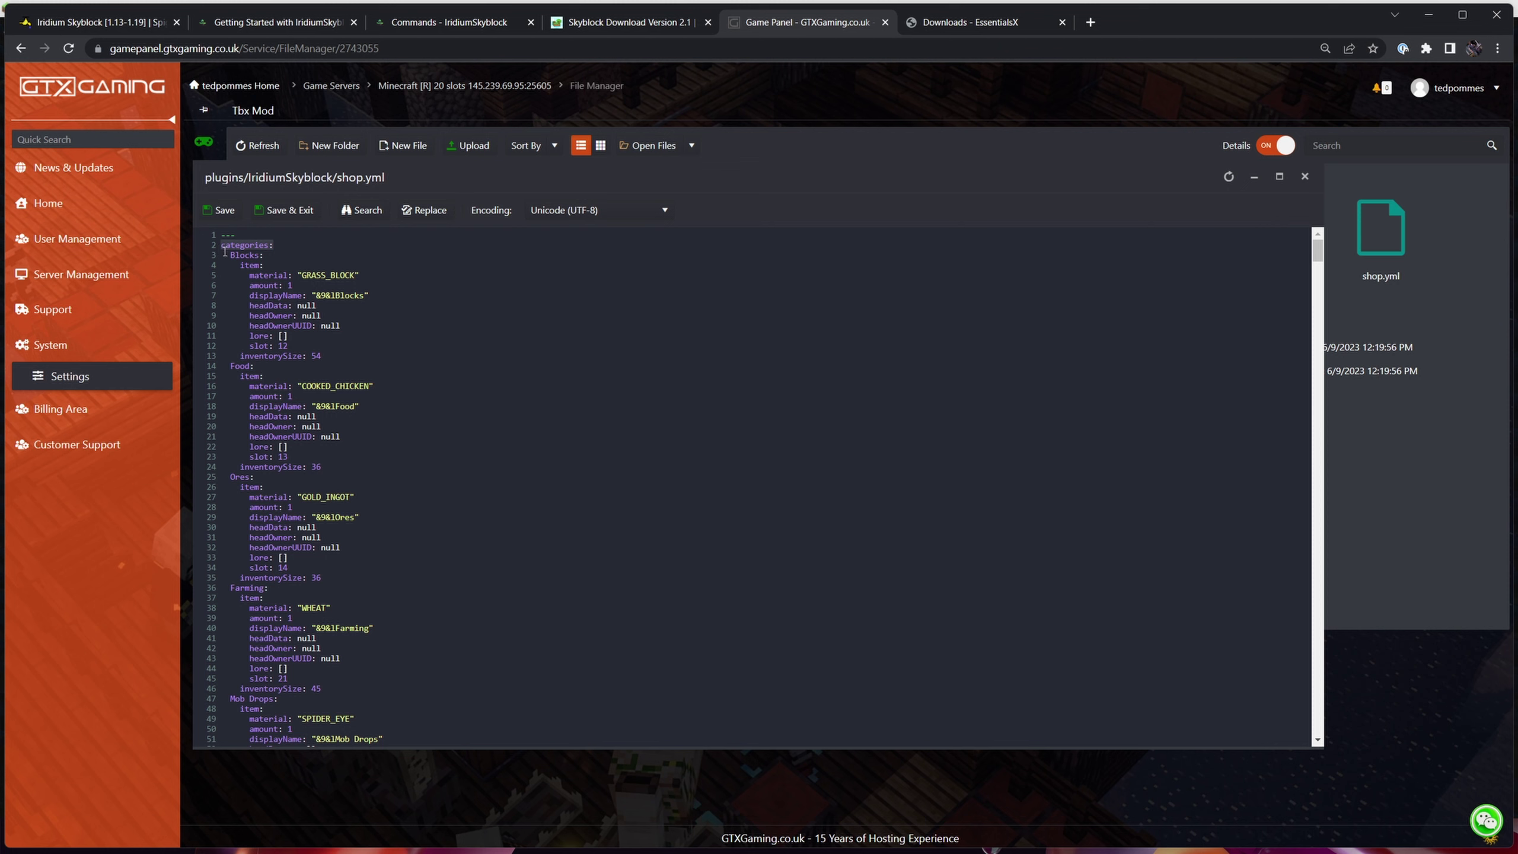
pyautogui.scroll(-8, 257, 299)
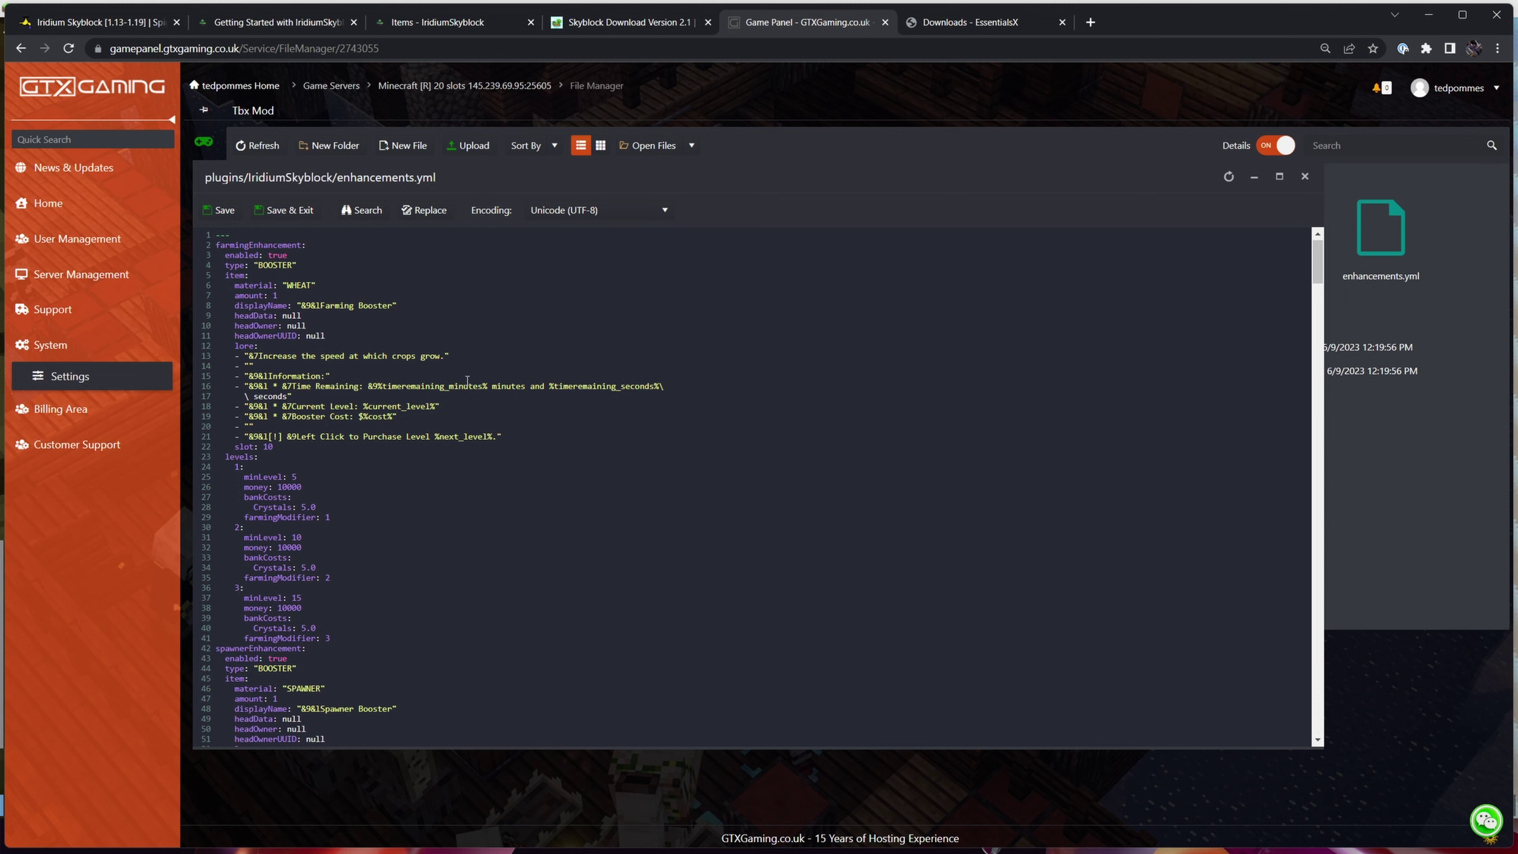
# Step: From the server Home, go to the LuckPerms download page and download the Bukkit version
pyautogui.click(464, 86)
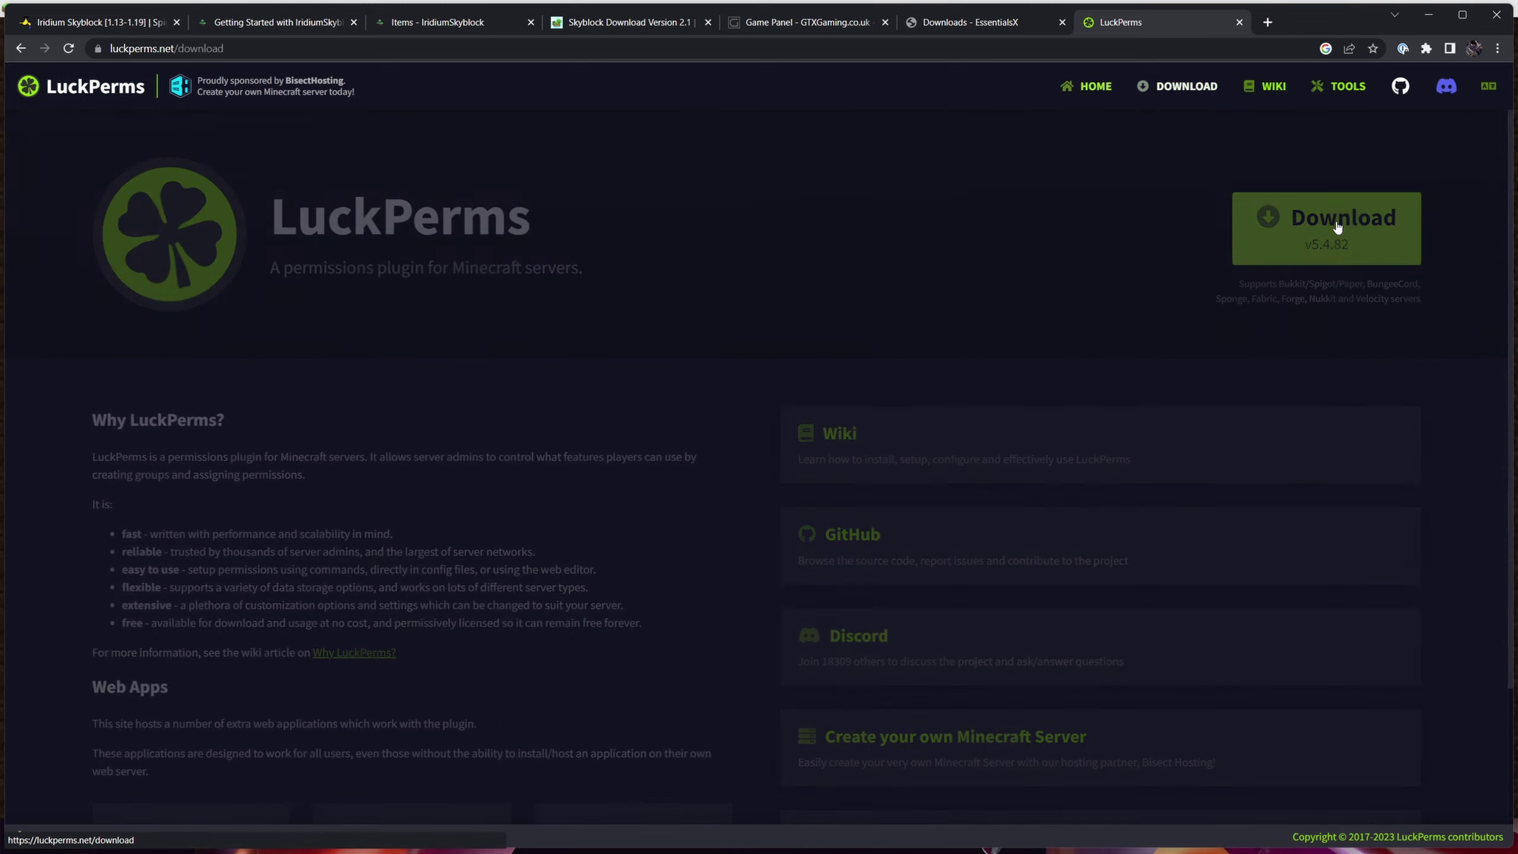
pyautogui.click(1273, 224)
pyautogui.click(217, 392)
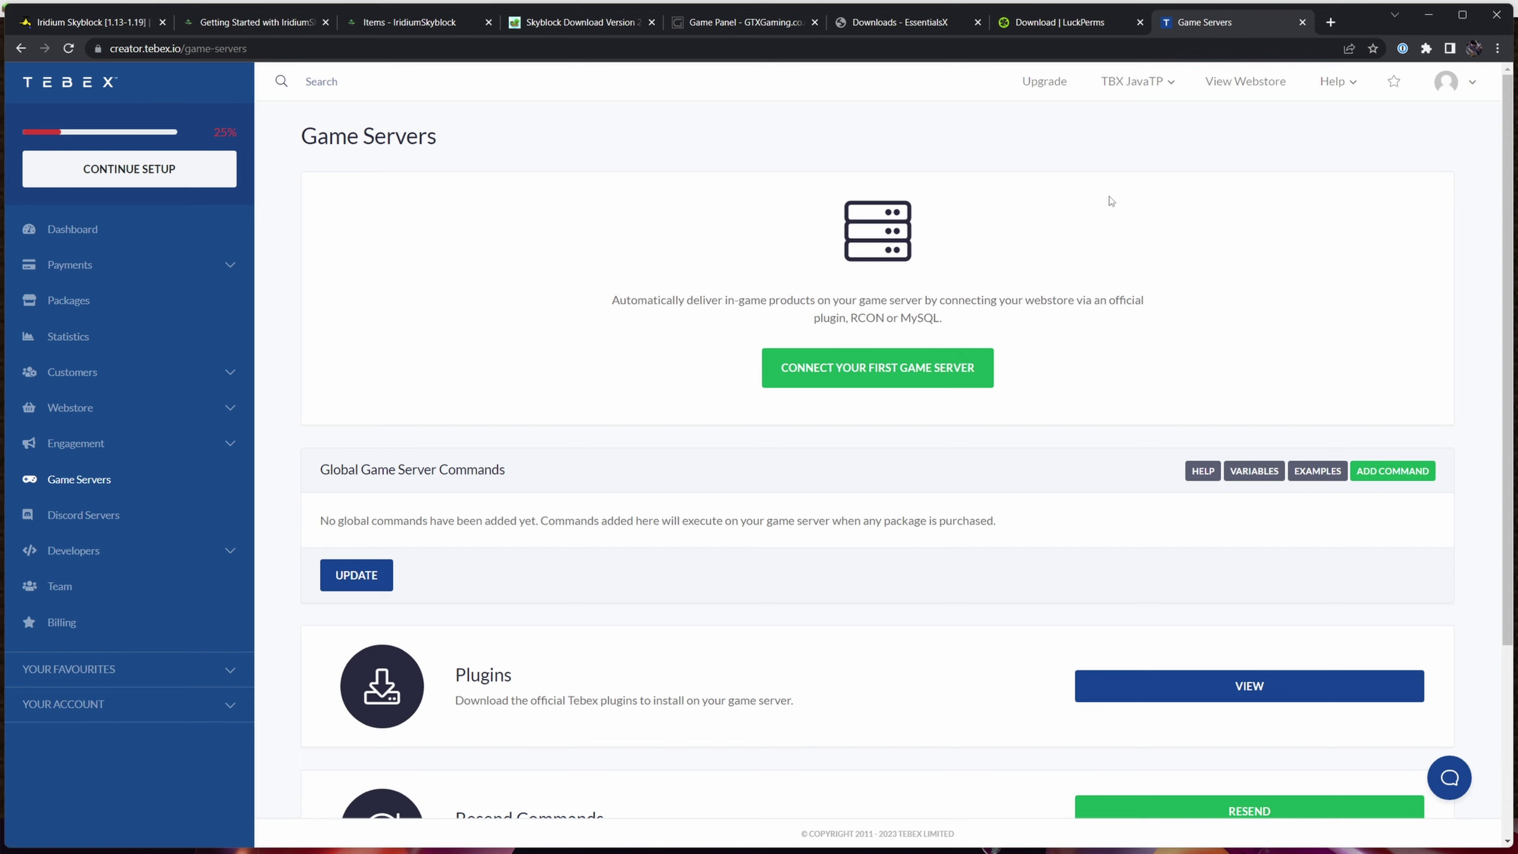
# Step: Create the Skyblock Tutorial plugin server in Tebex and upload the BuycraftX jar into plugins
pyautogui.click(974, 380)
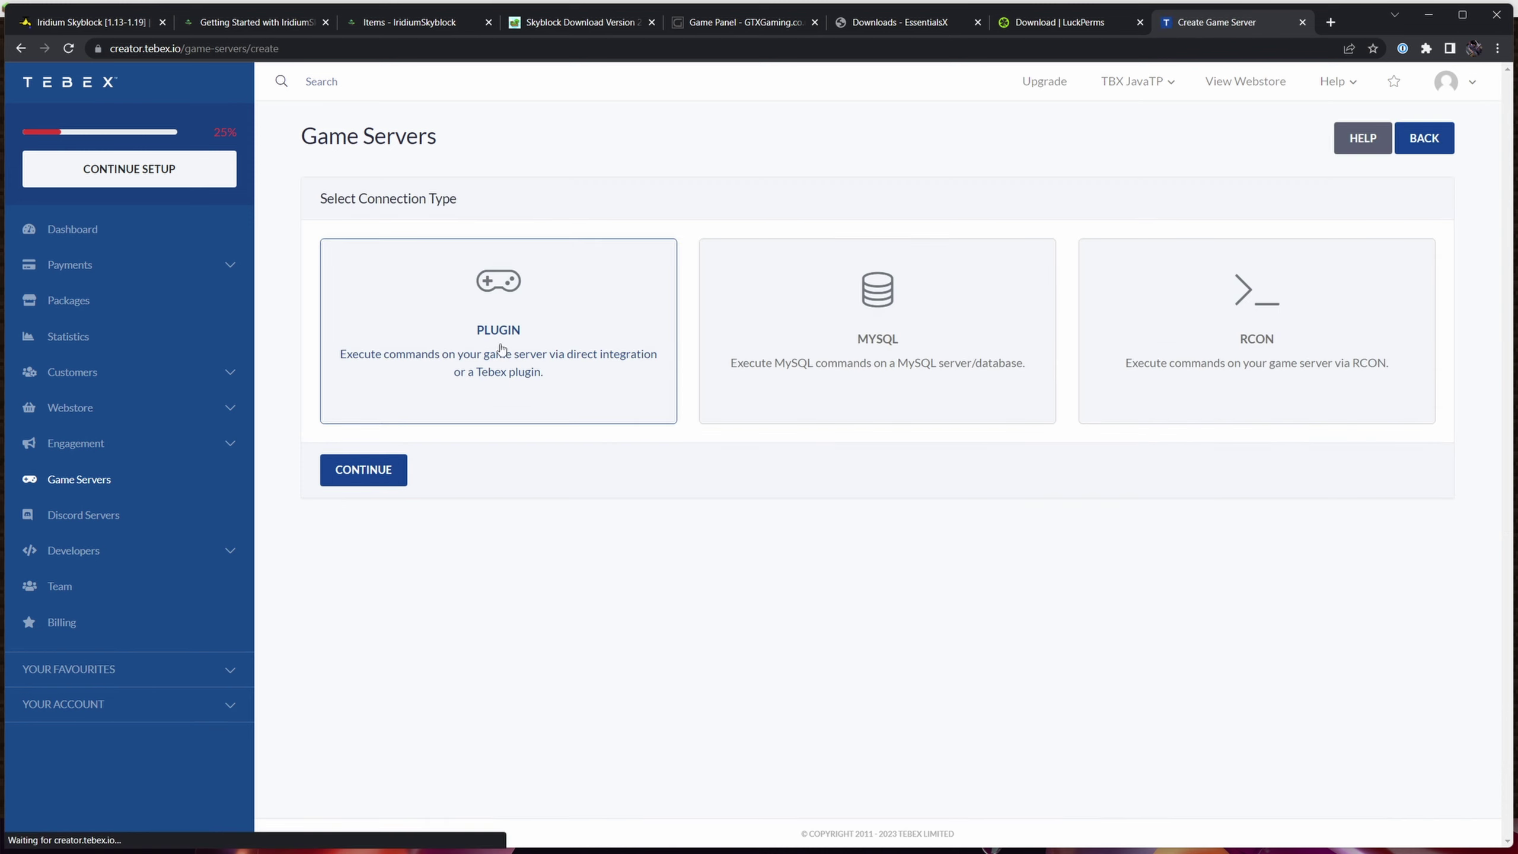
pyautogui.click(362, 473)
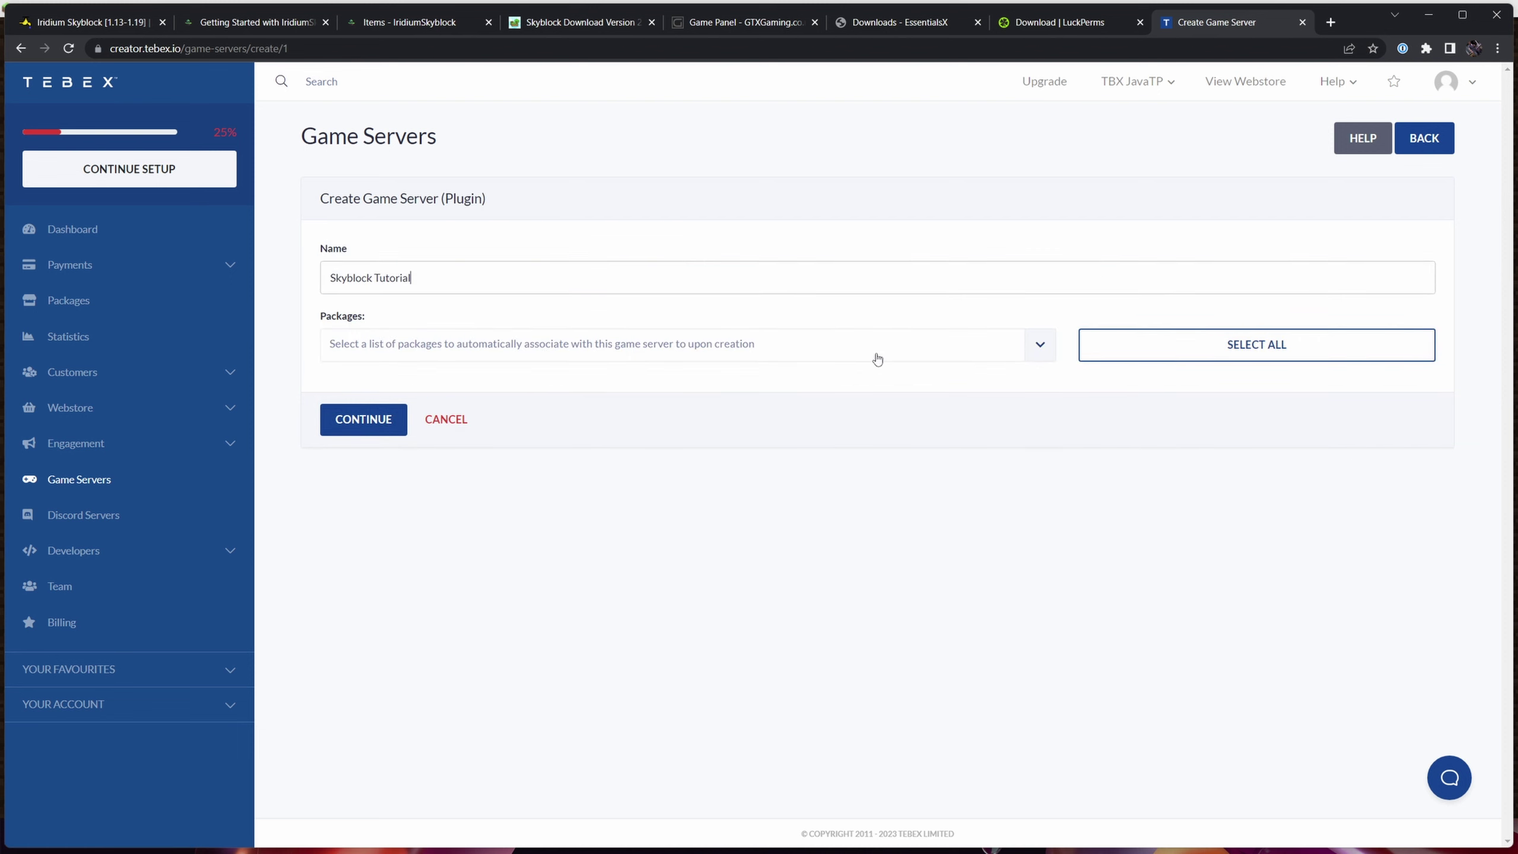
pyautogui.click(363, 421)
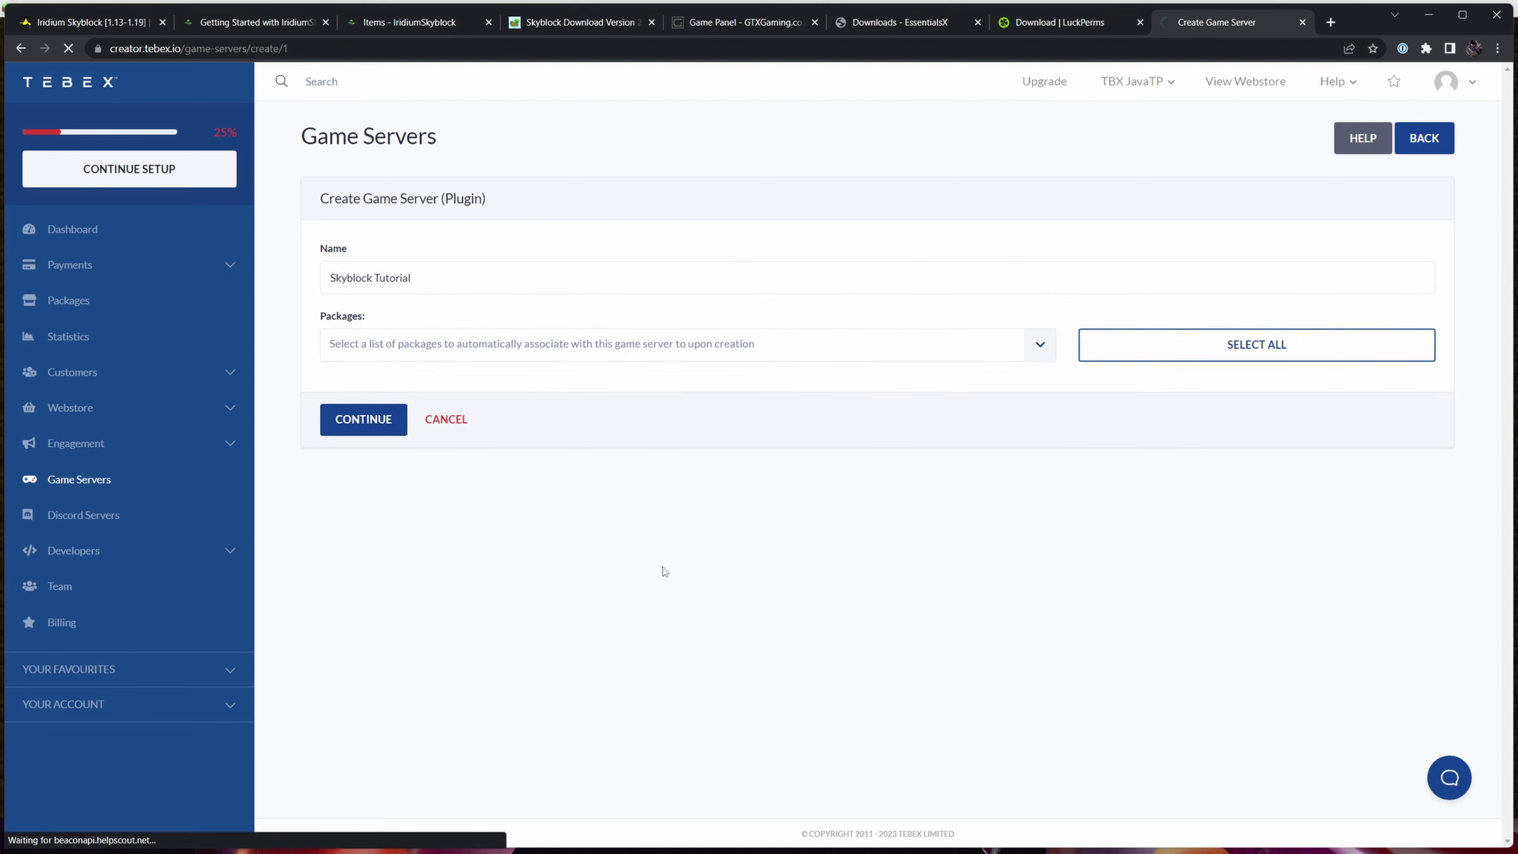
pyautogui.click(405, 396)
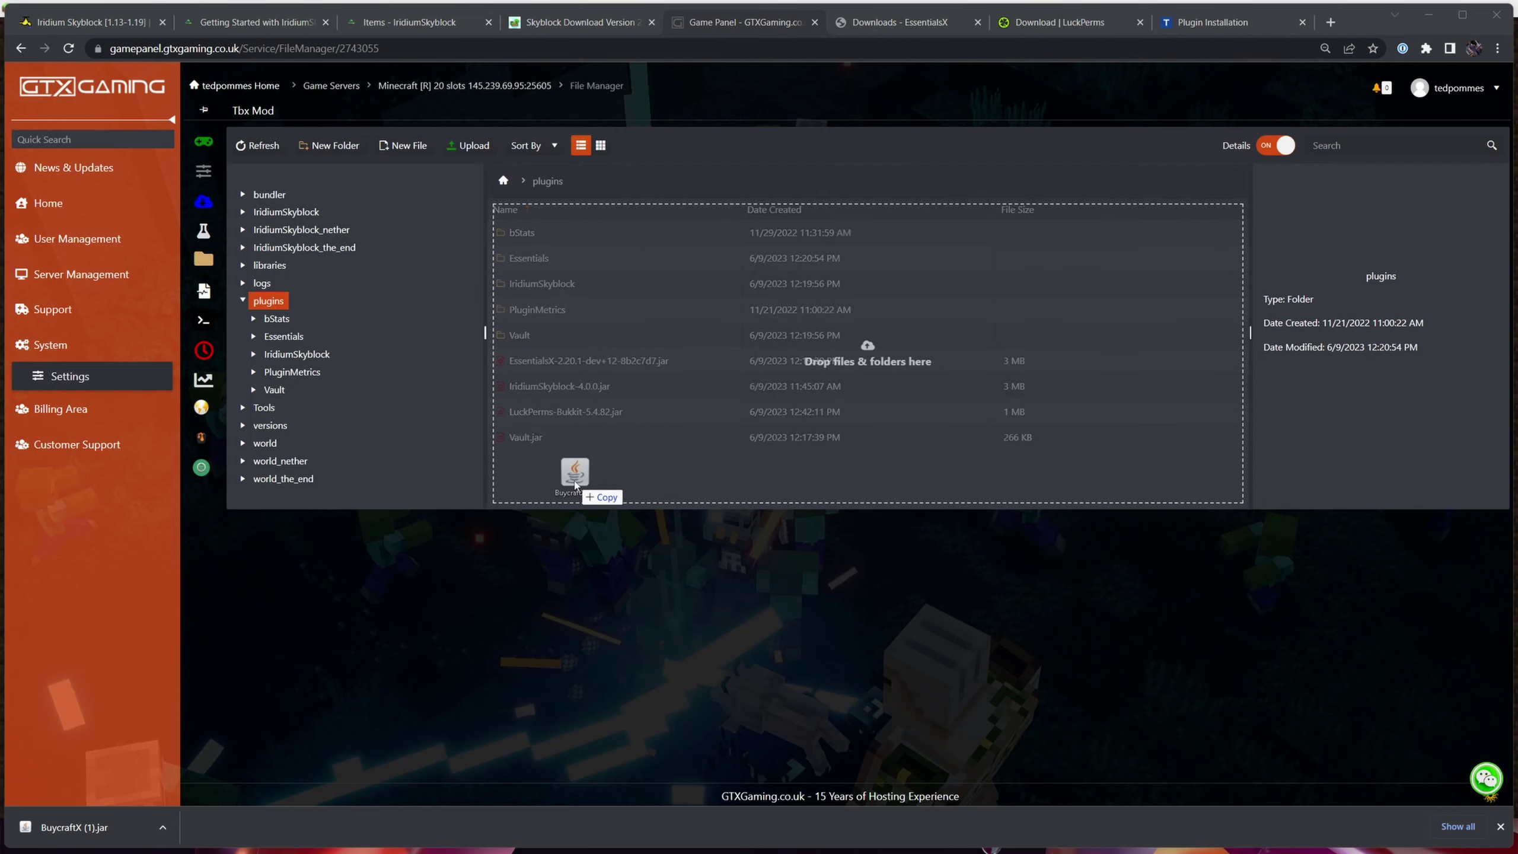
pyautogui.moveTo(575, 484); pyautogui.dragTo(577, 474)
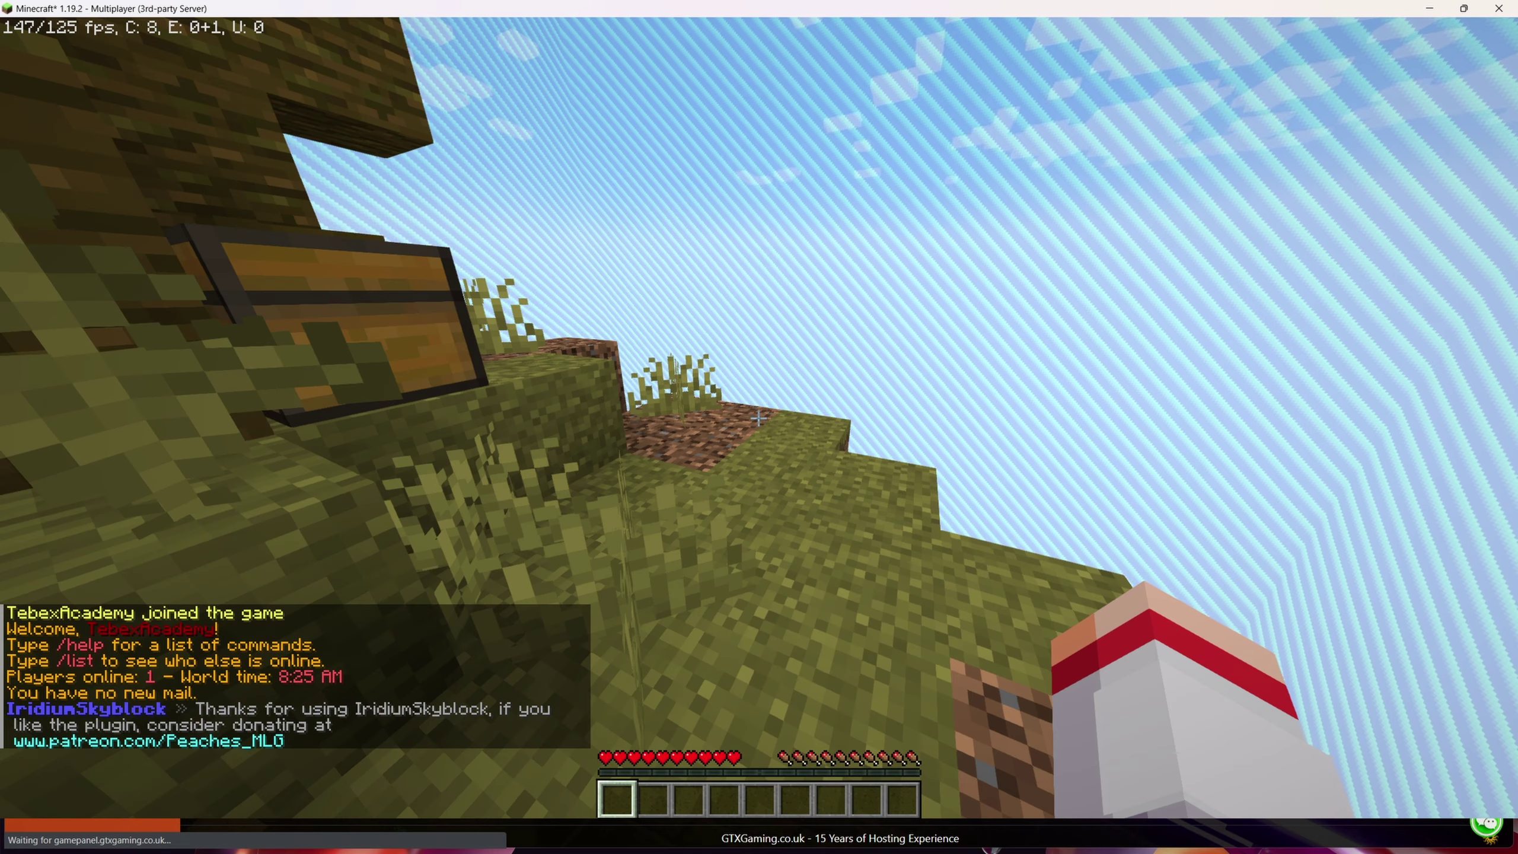
# Step: Run /lp editor in chat and follow the posted luckperms.net editor link
pyautogui.press('/')
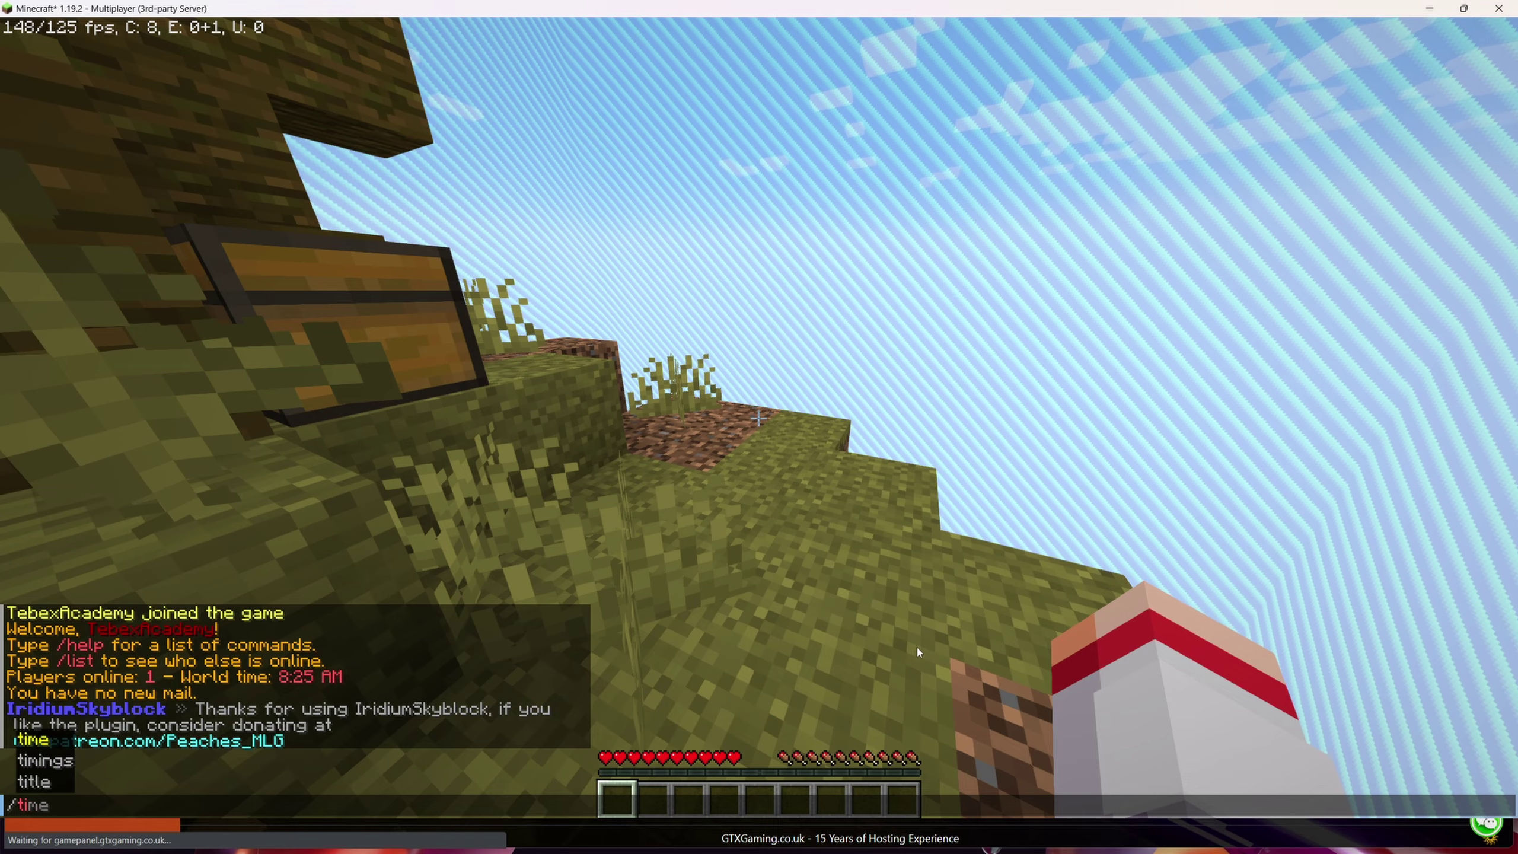
pyautogui.write('lp ')
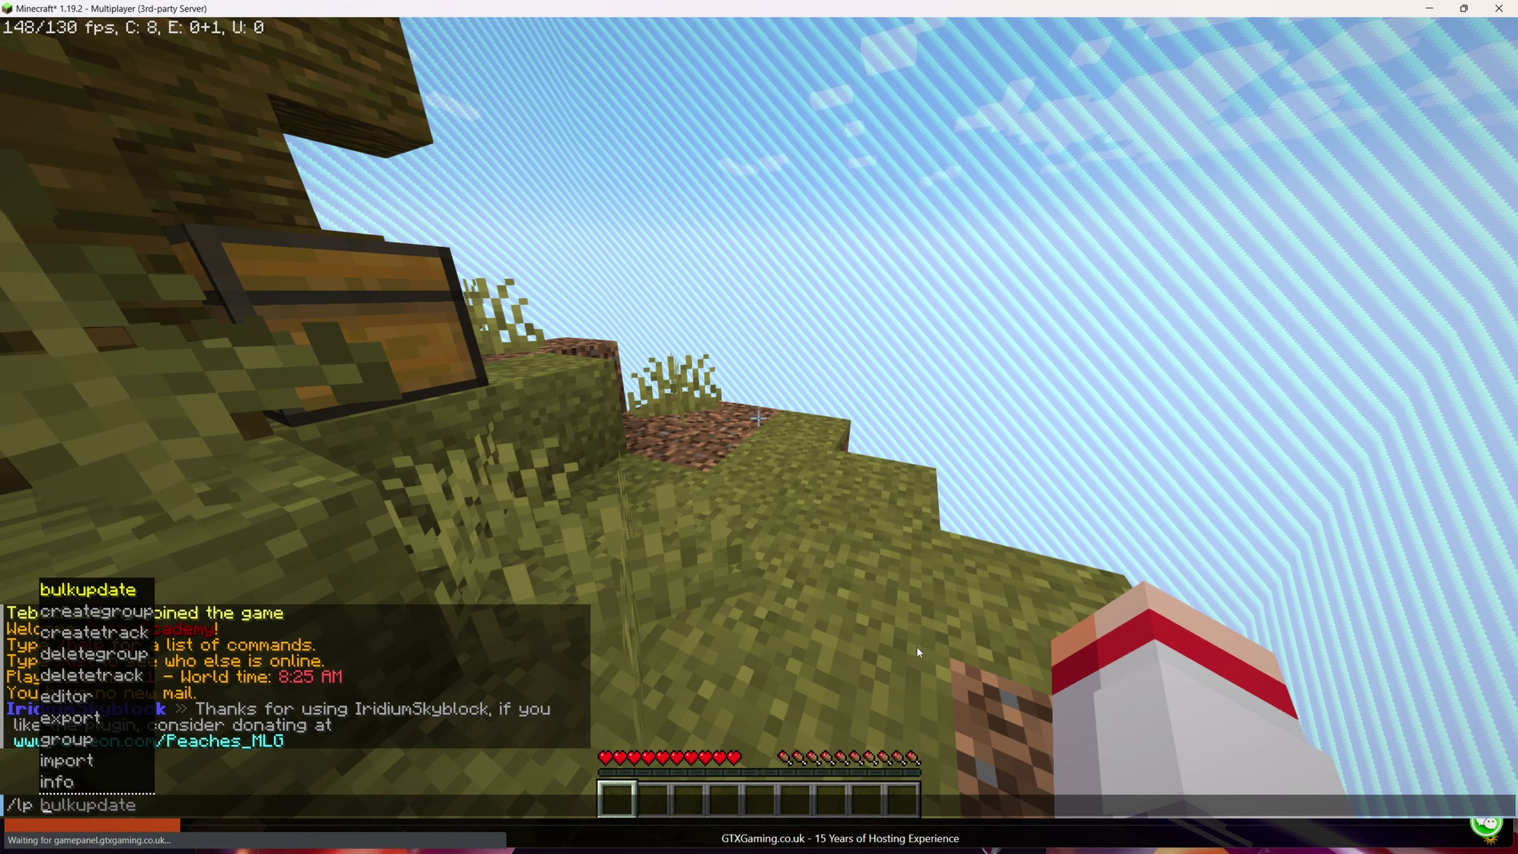
pyautogui.write('editor')
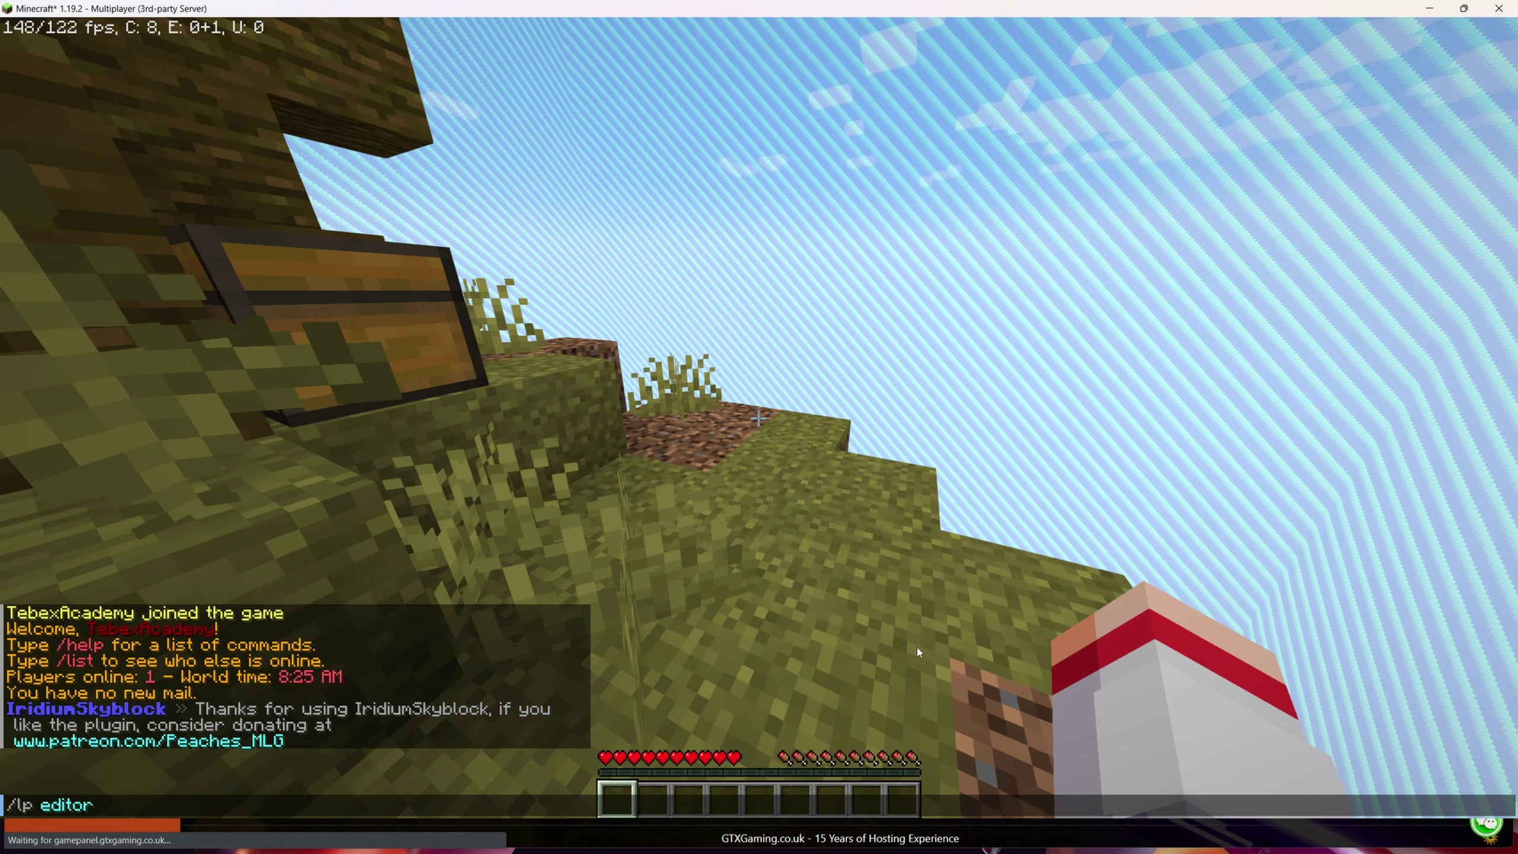
pyautogui.press('Return')
pyautogui.press('t')
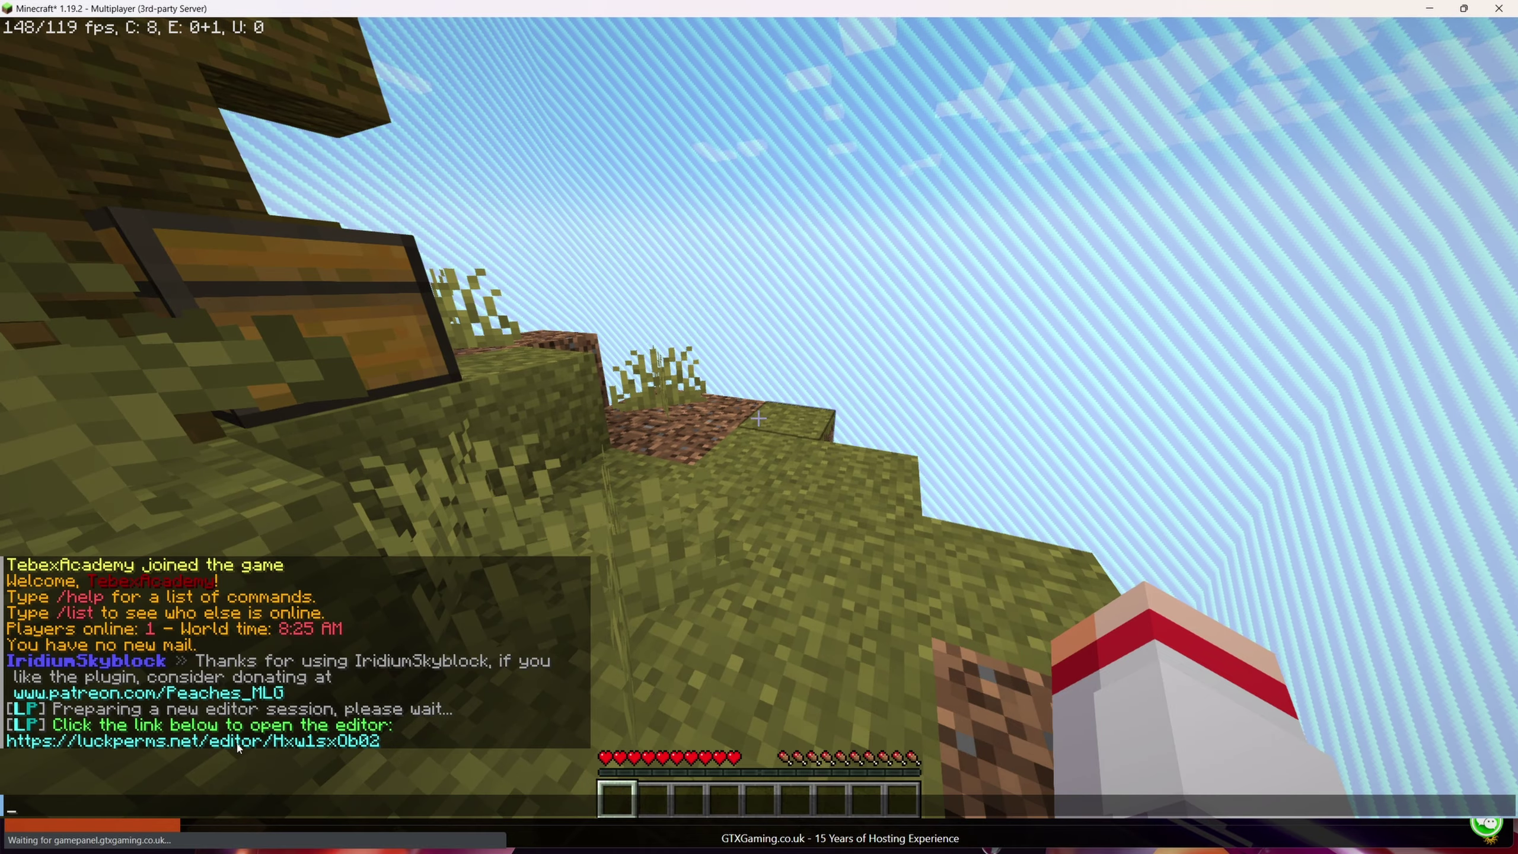
pyautogui.click(358, 732)
# Step: Trust the web editor session by running the copied /lp trusteditor command in Minecraft chat
pyautogui.click(588, 342)
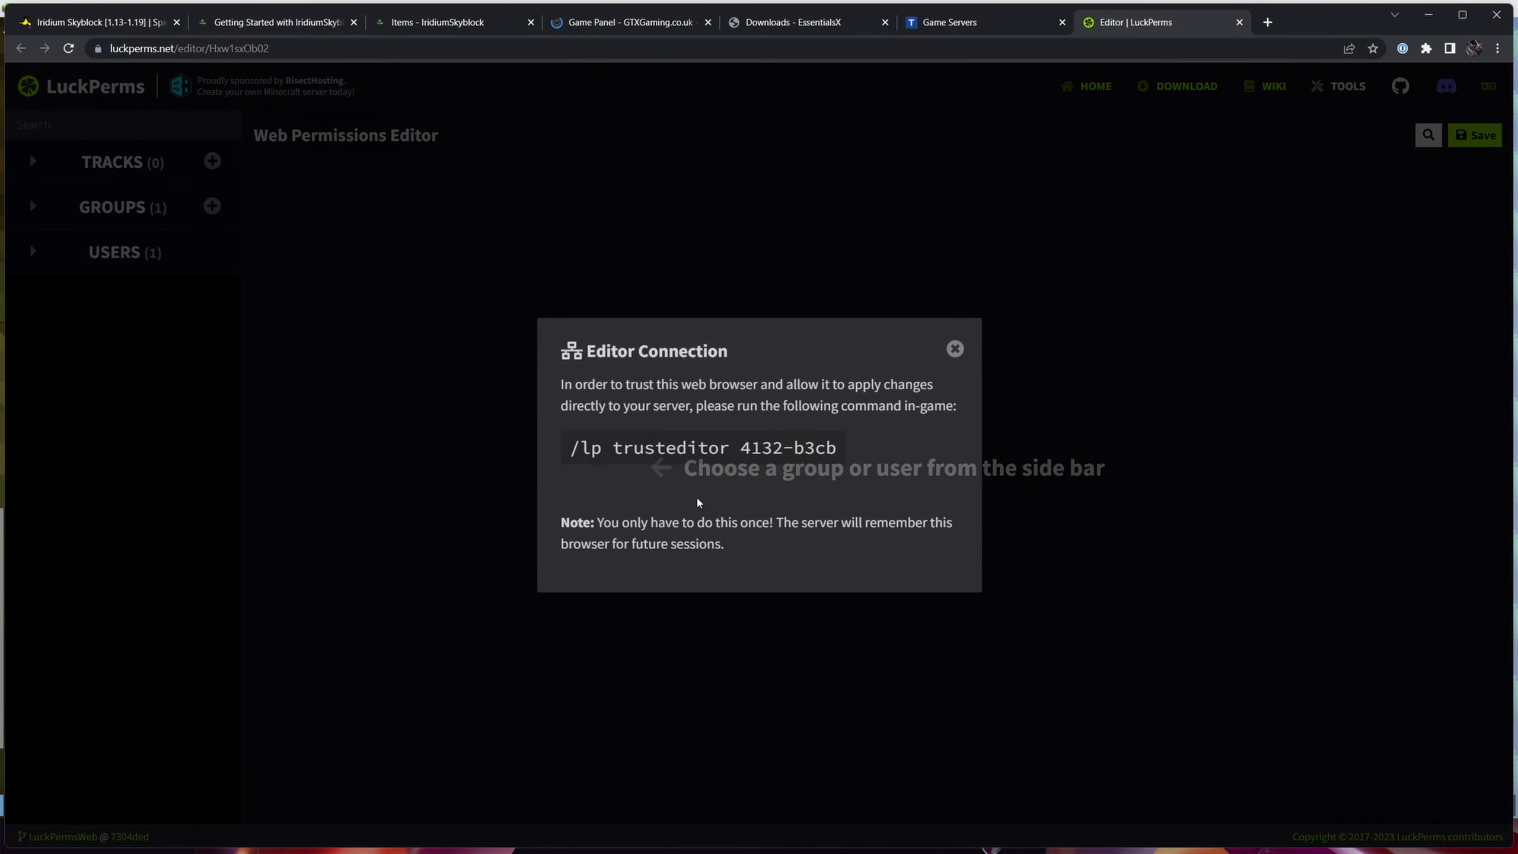
pyautogui.click(693, 454)
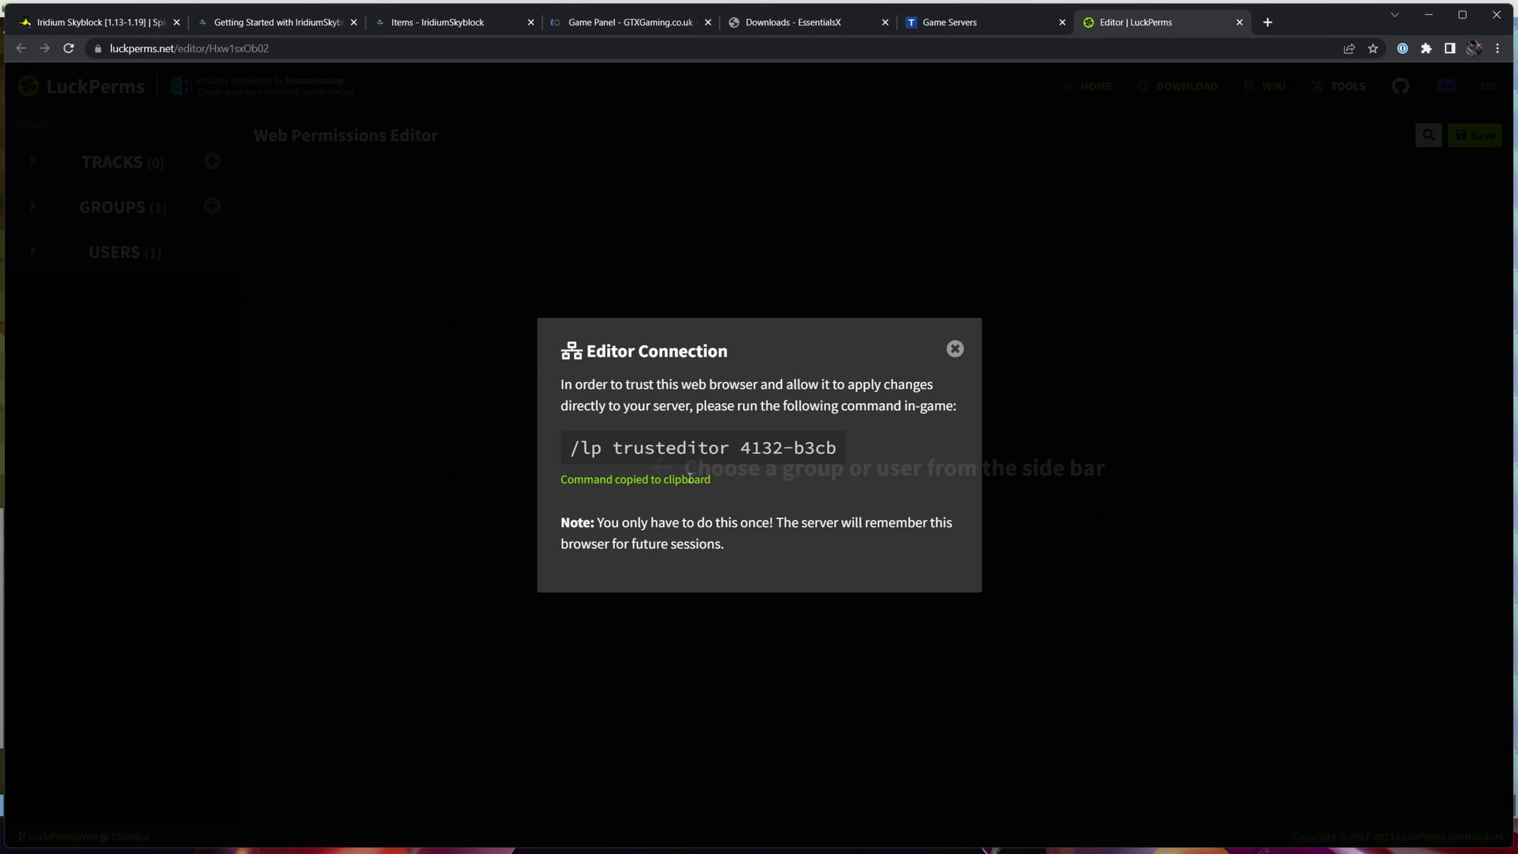
pyautogui.hotkey('alt', 'Tab')
pyautogui.press('t')
pyautogui.hotkey('ctrl', 'v')
pyautogui.press('Return')
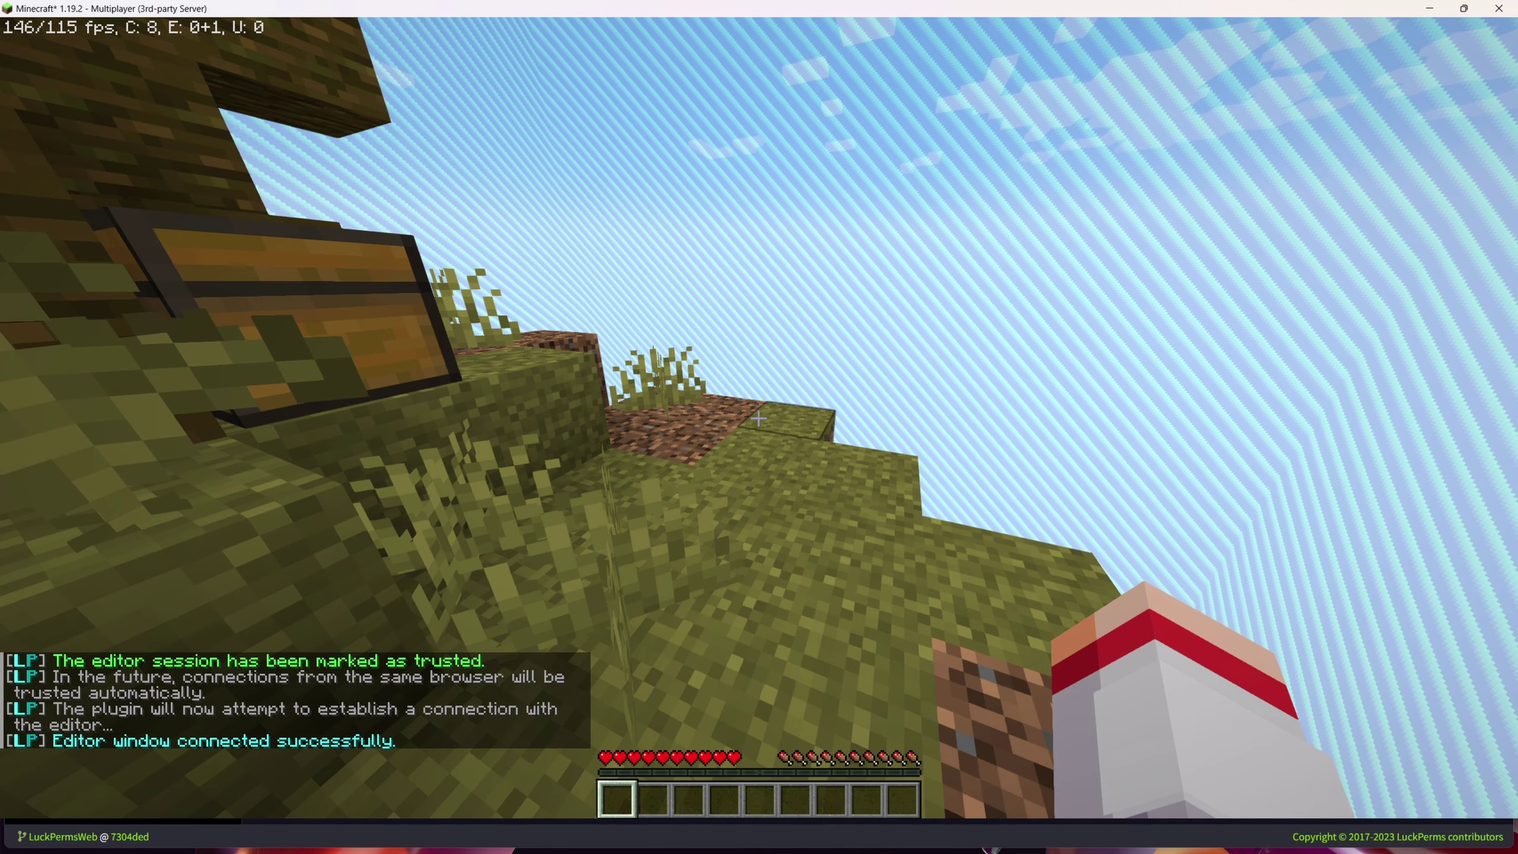
pyautogui.hotkey('alt', 'Tab')
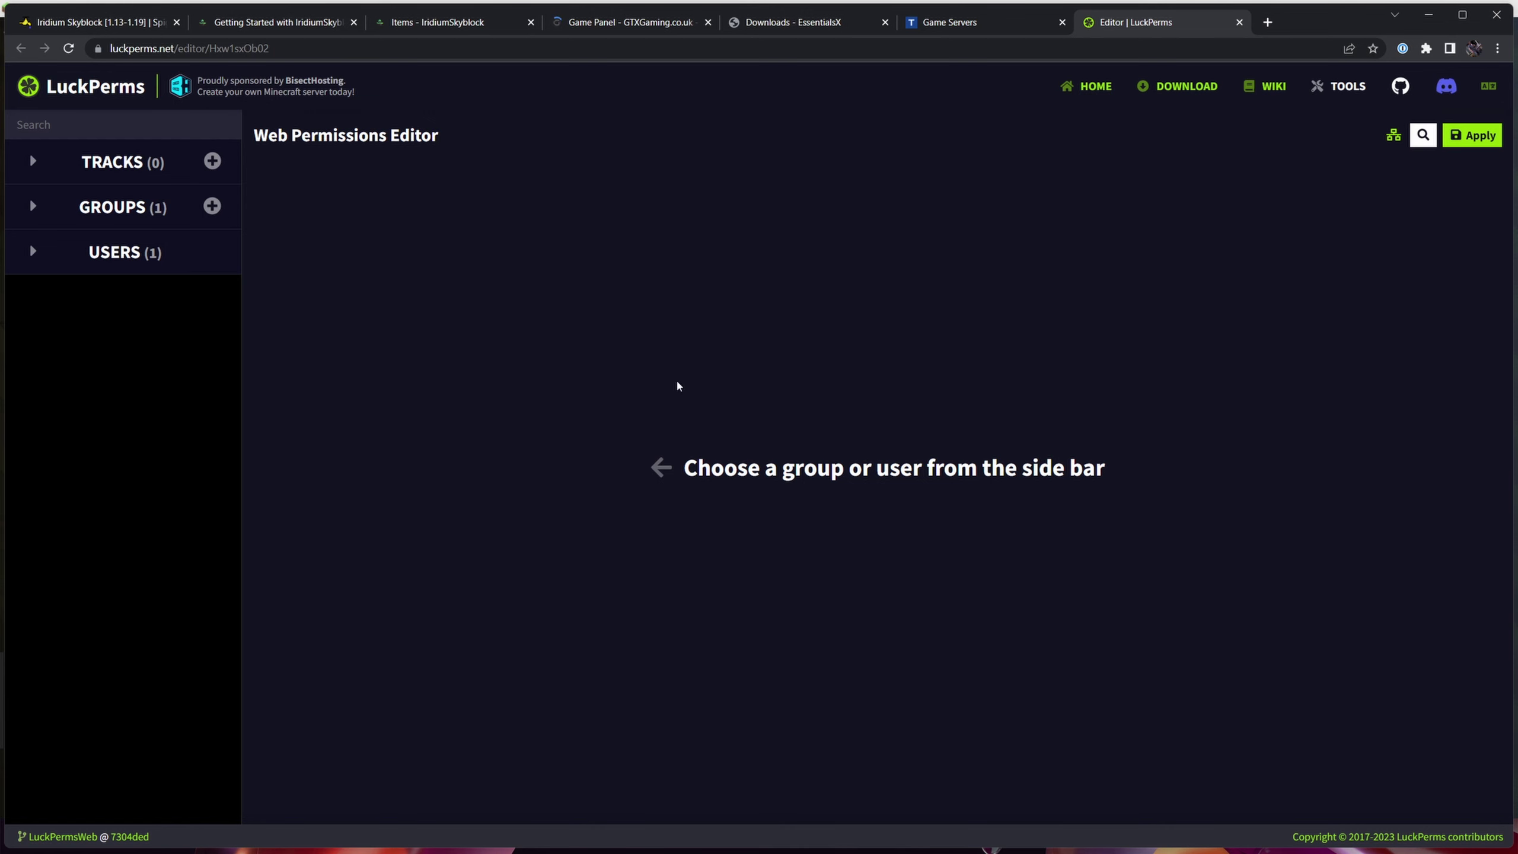
# Step: Add a new group named vip under Groups
pyautogui.click(33, 206)
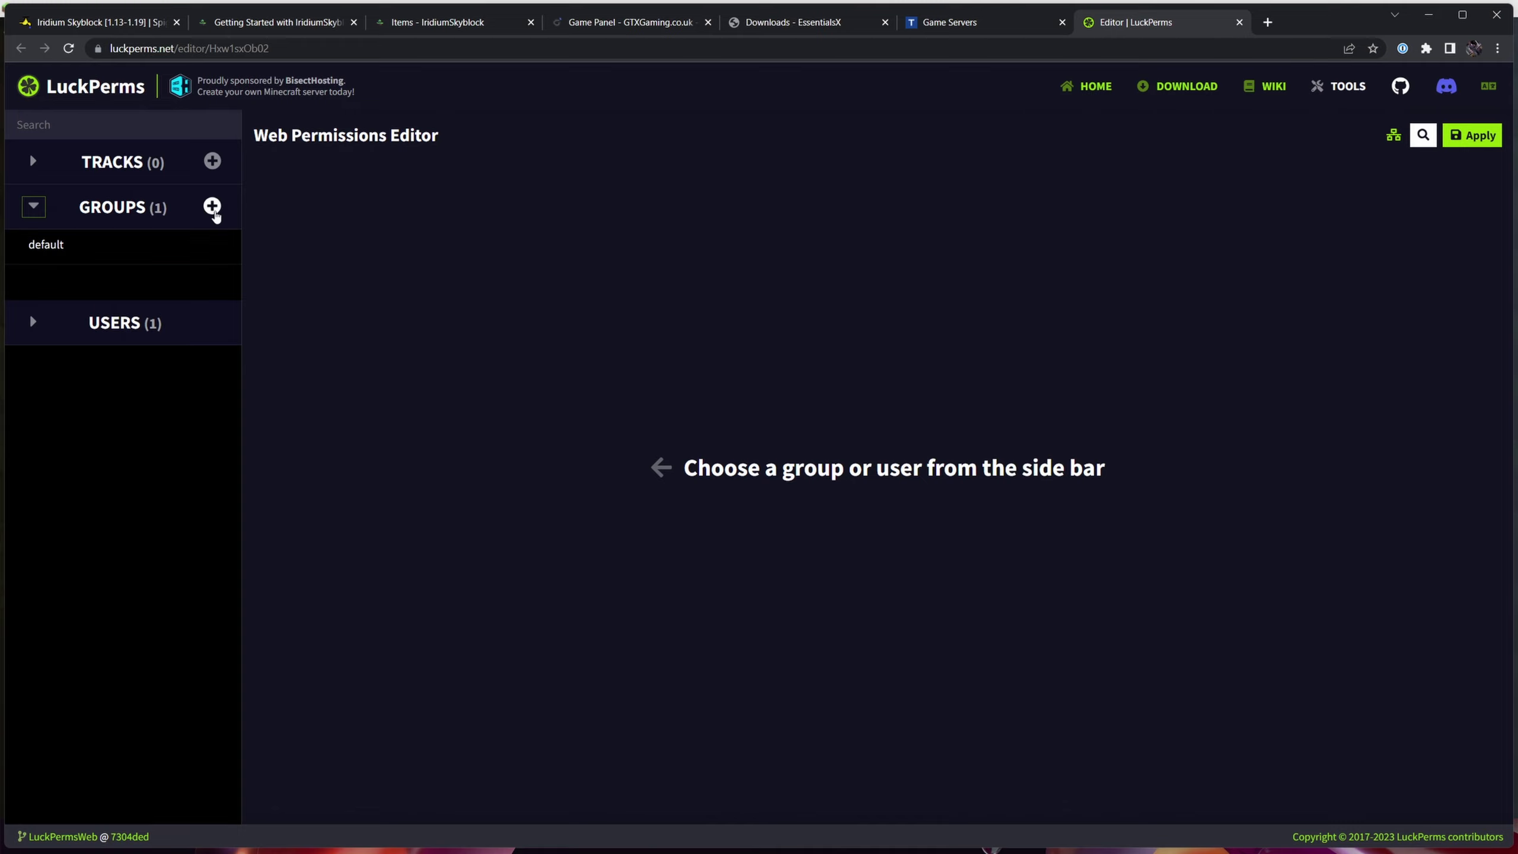
pyautogui.click(212, 206)
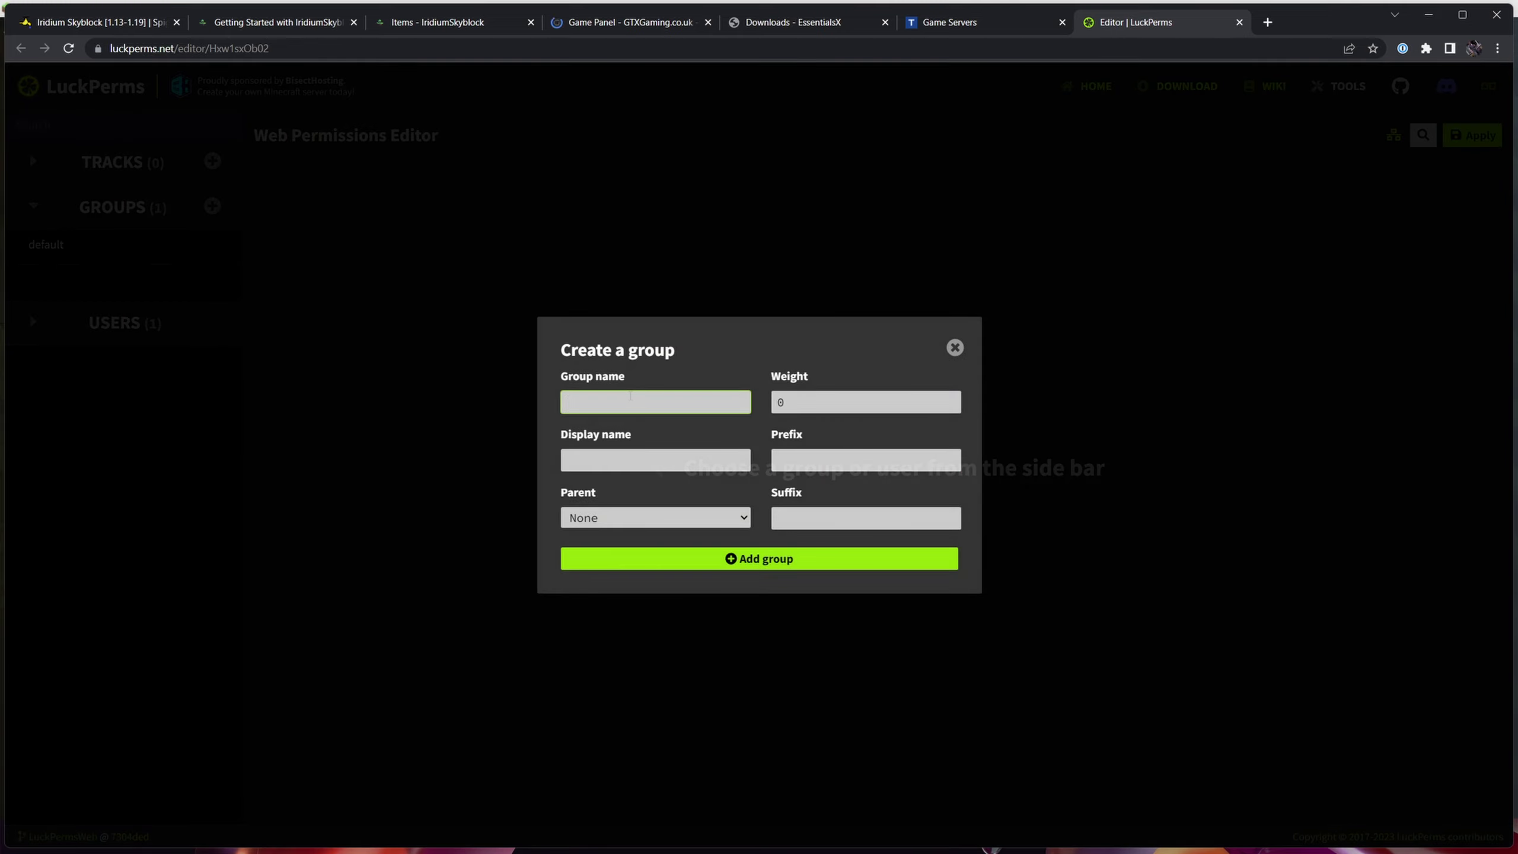
pyautogui.write('vip')
pyautogui.press('Tab')
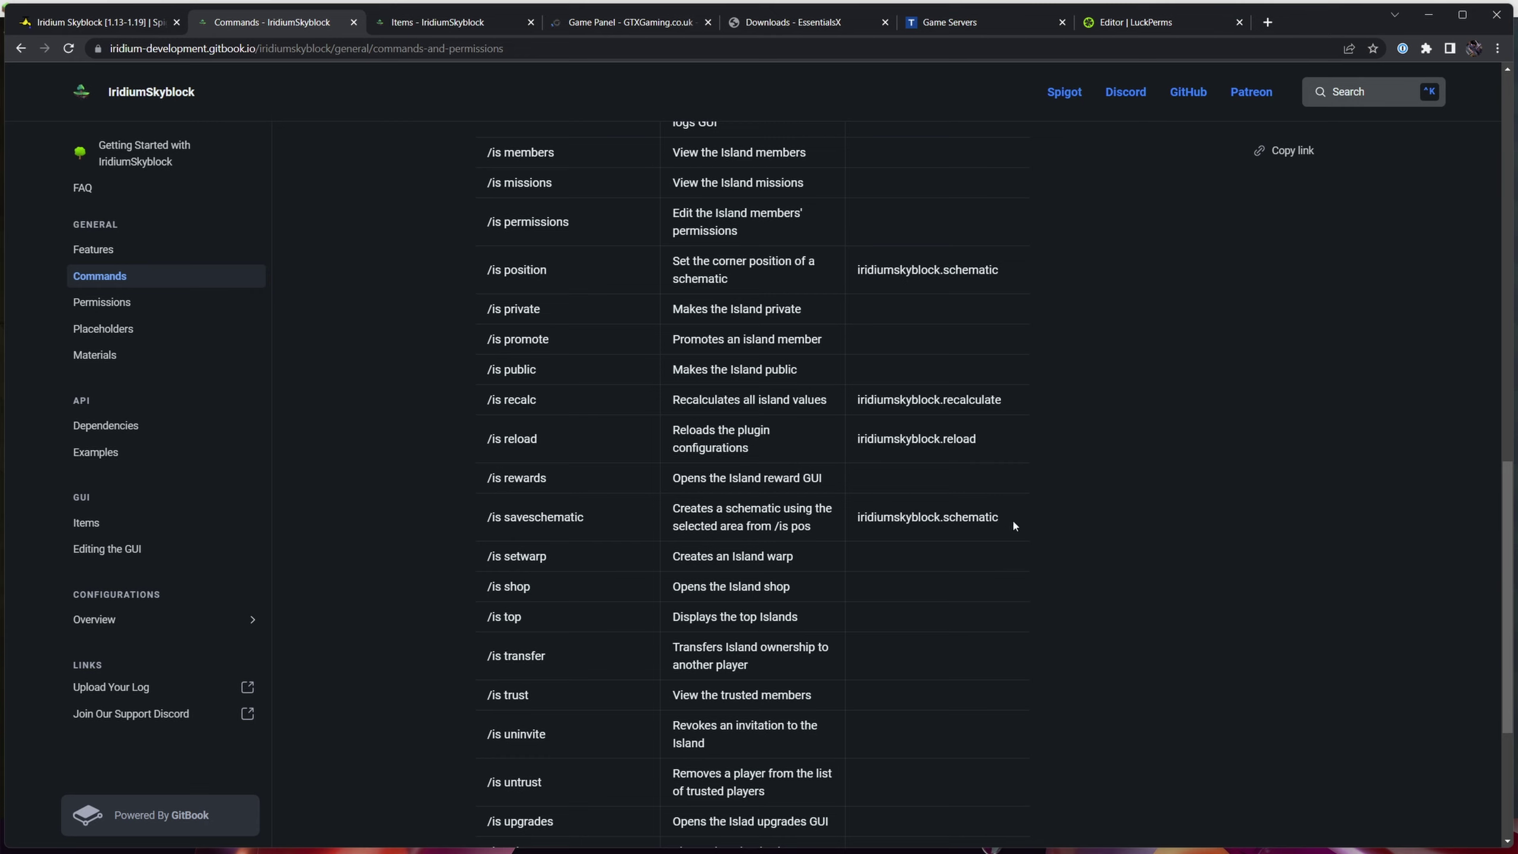
# Step: Copy iridiumskyblock.schematic from the wiki and add it as a permission on the vip group
pyautogui.moveTo(1013, 518); pyautogui.dragTo(853, 519)
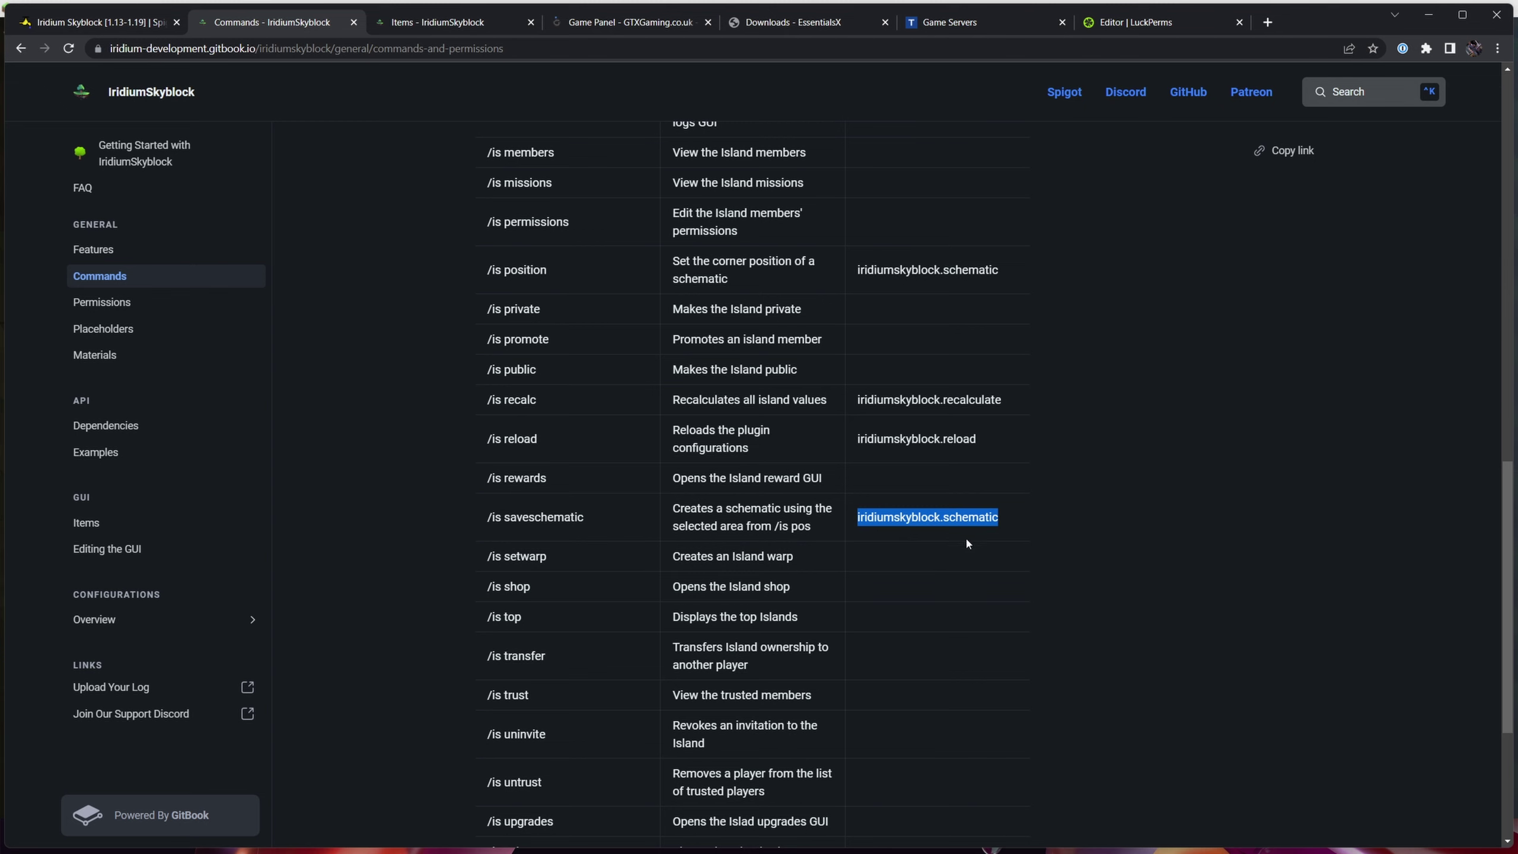
pyautogui.rightClick(940, 514)
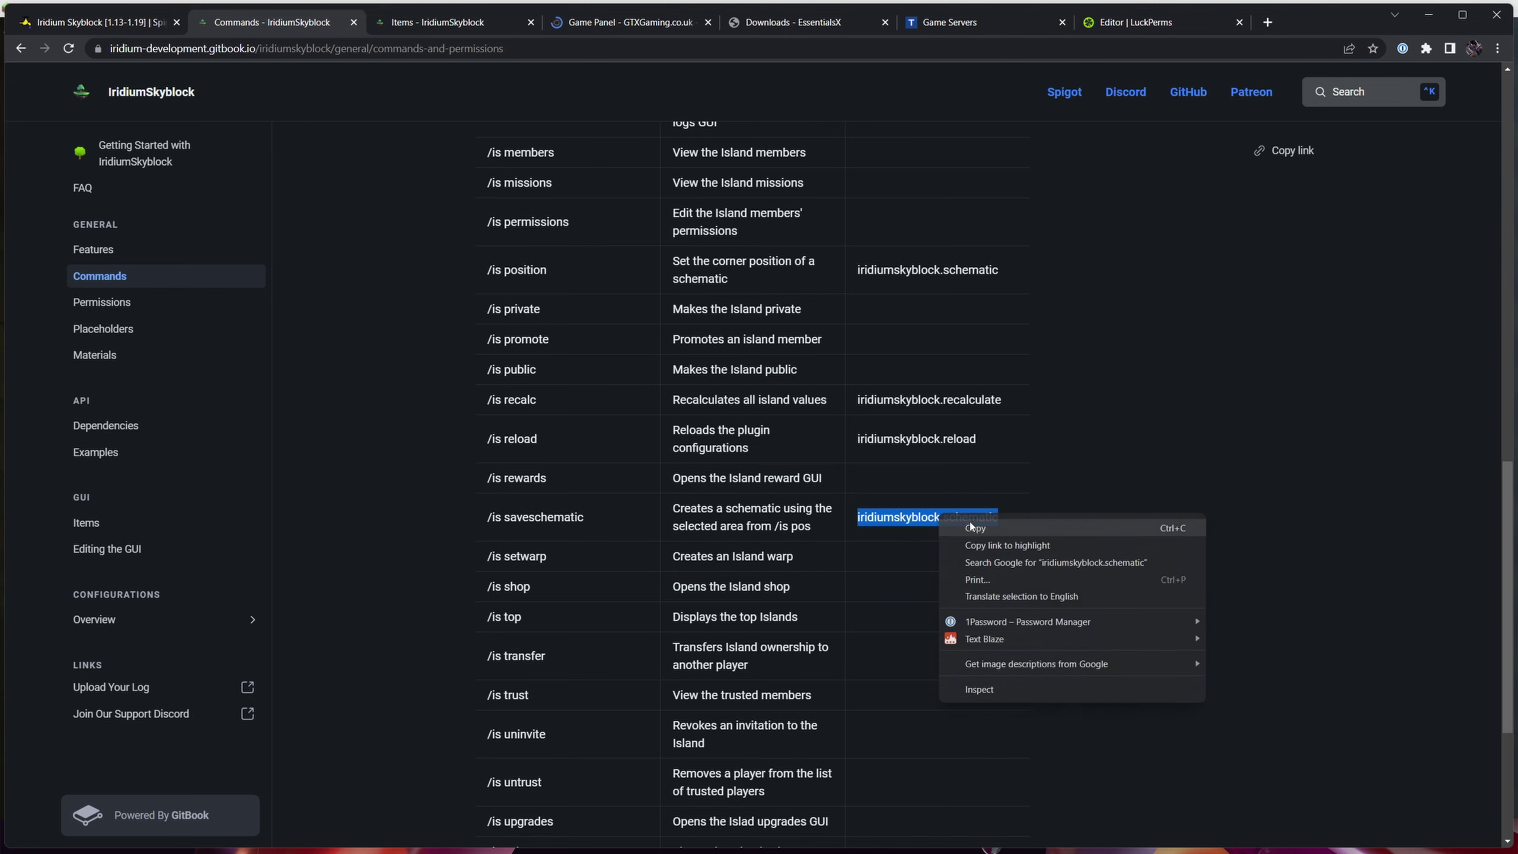
pyautogui.click(963, 533)
pyautogui.click(1136, 21)
pyautogui.click(347, 786)
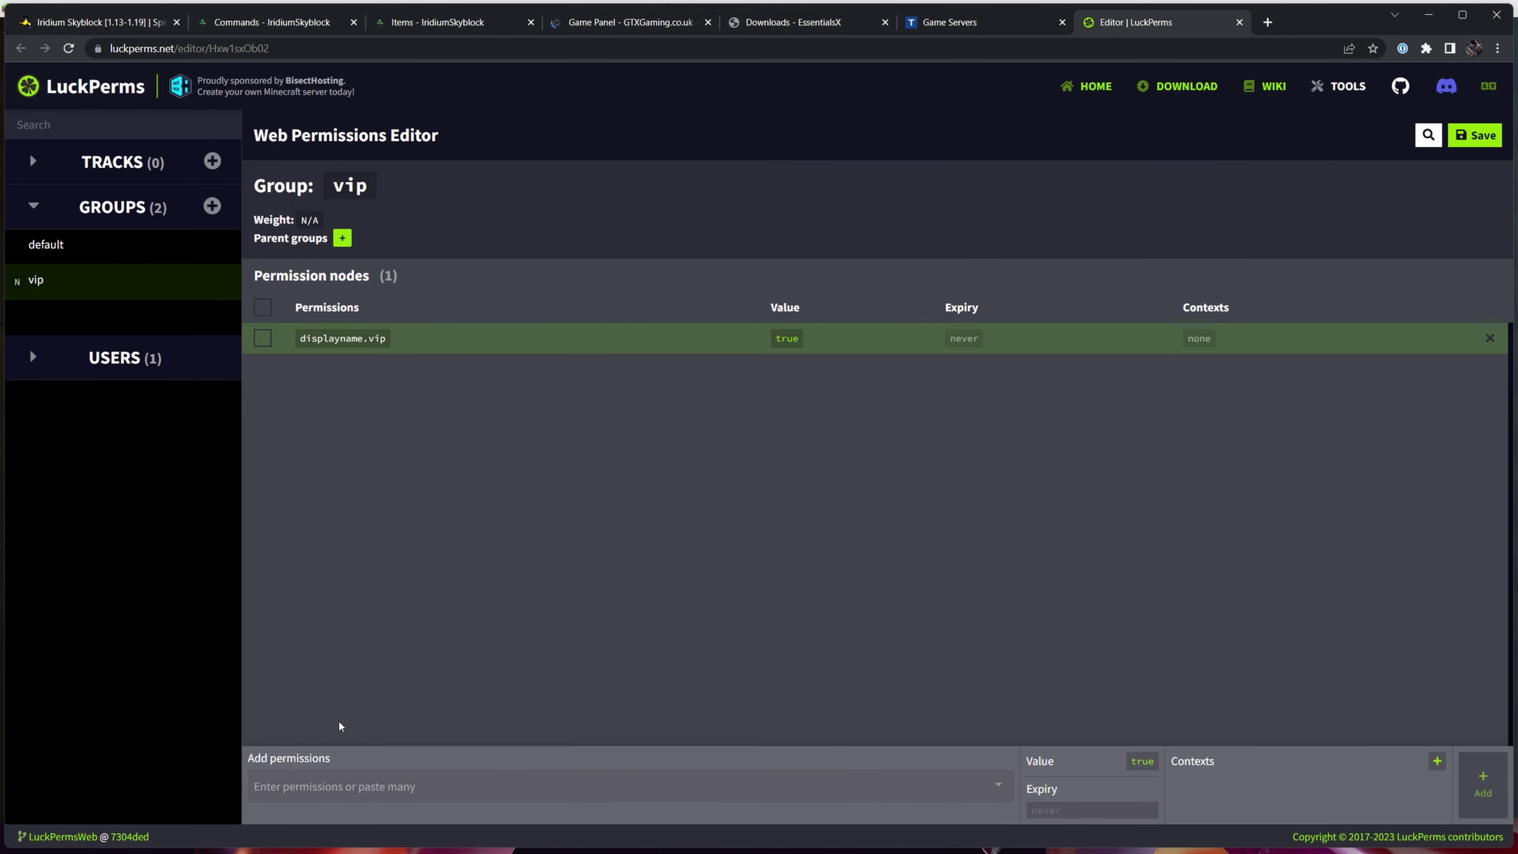
pyautogui.hotkey('ctrl', 'v')
pyautogui.click(926, 760)
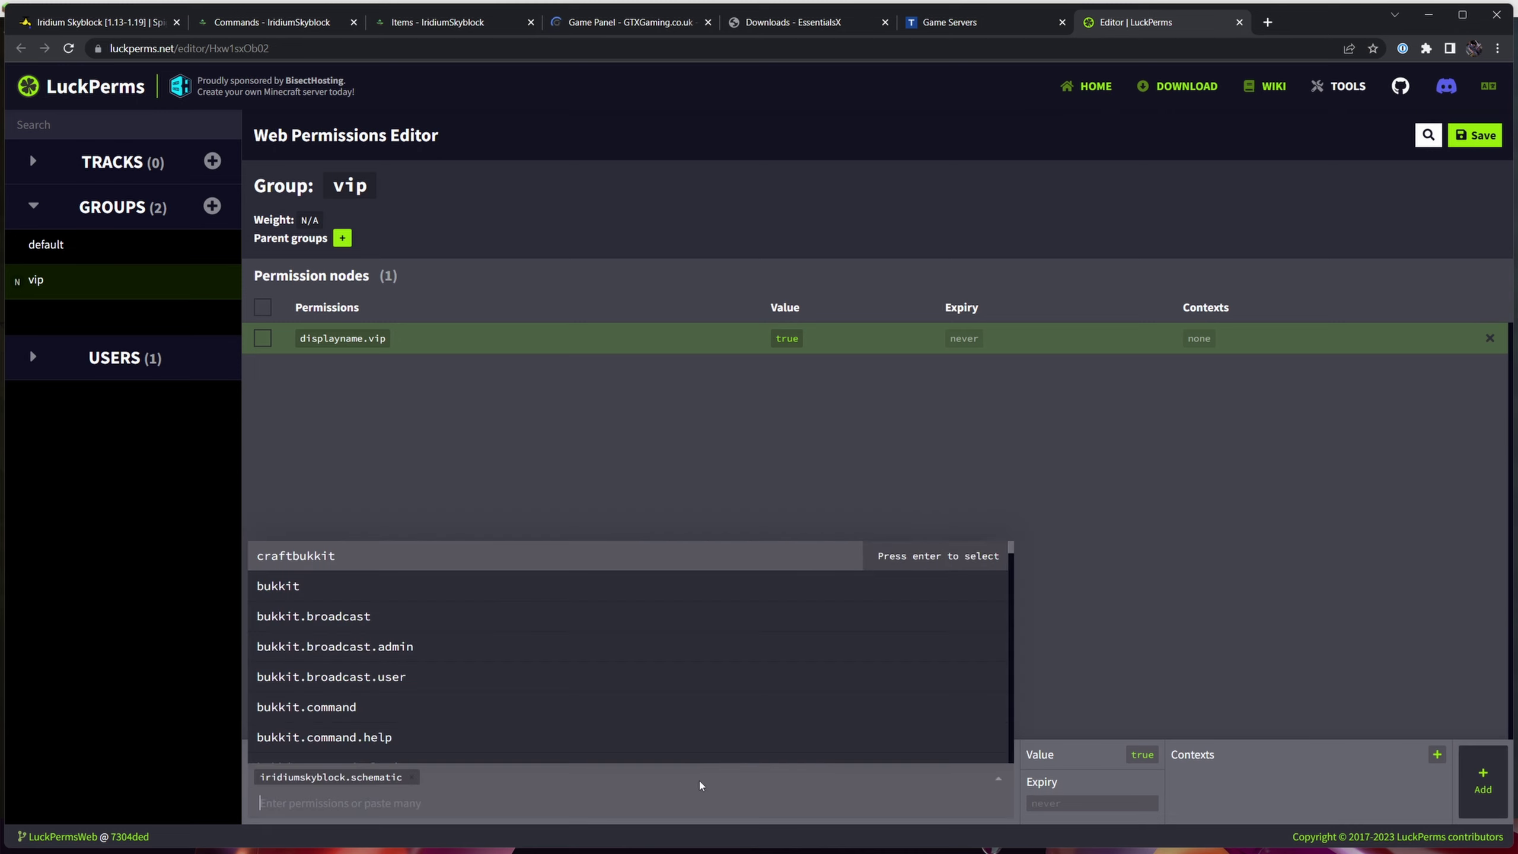
pyautogui.press('Return')
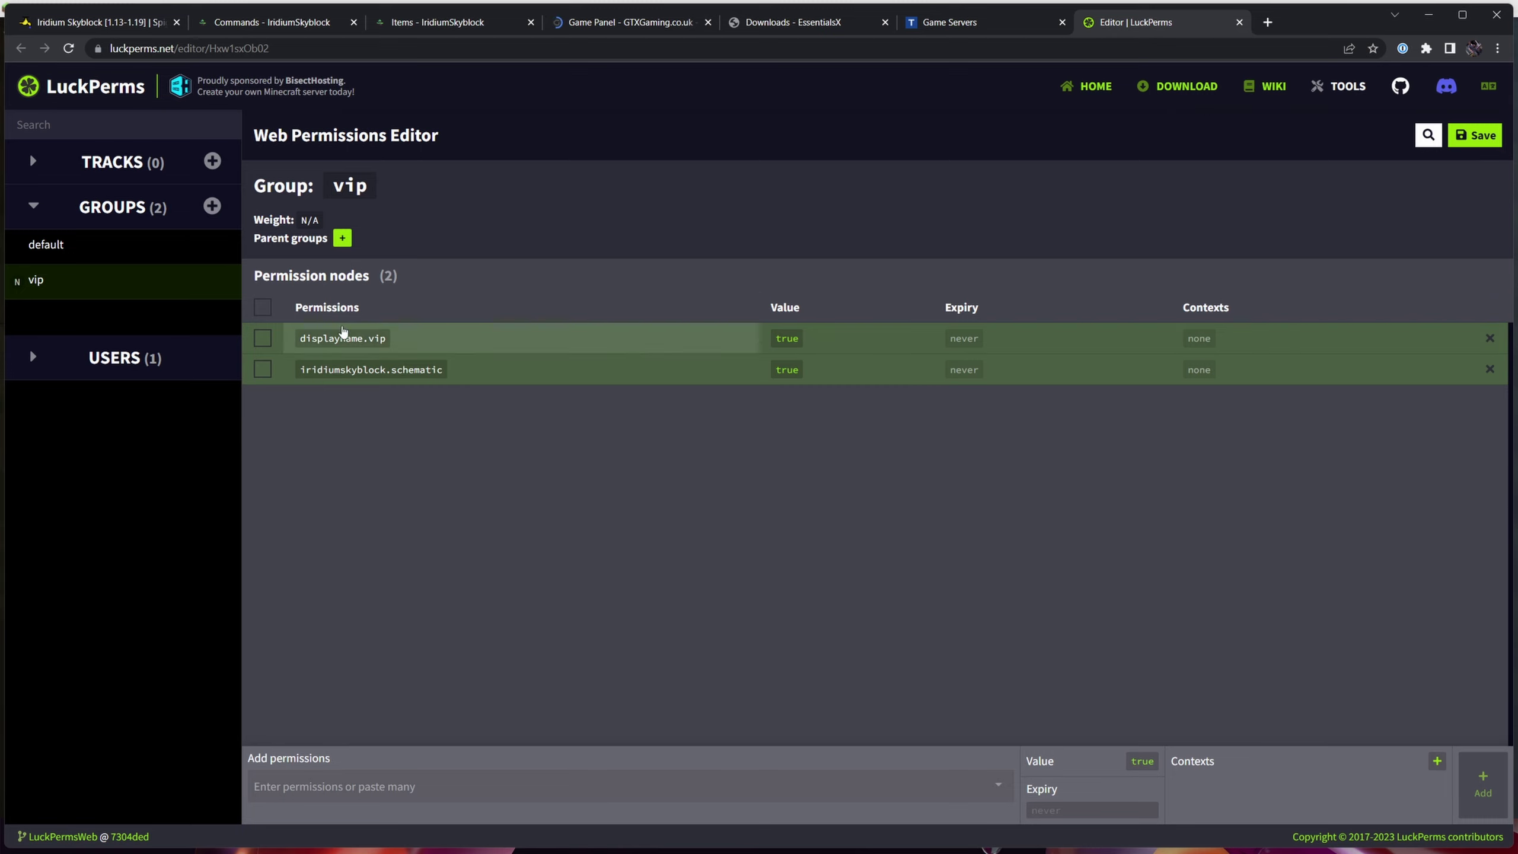
# Step: Save the editor changes and run /lp applyedits in Minecraft chat
pyautogui.click(1473, 138)
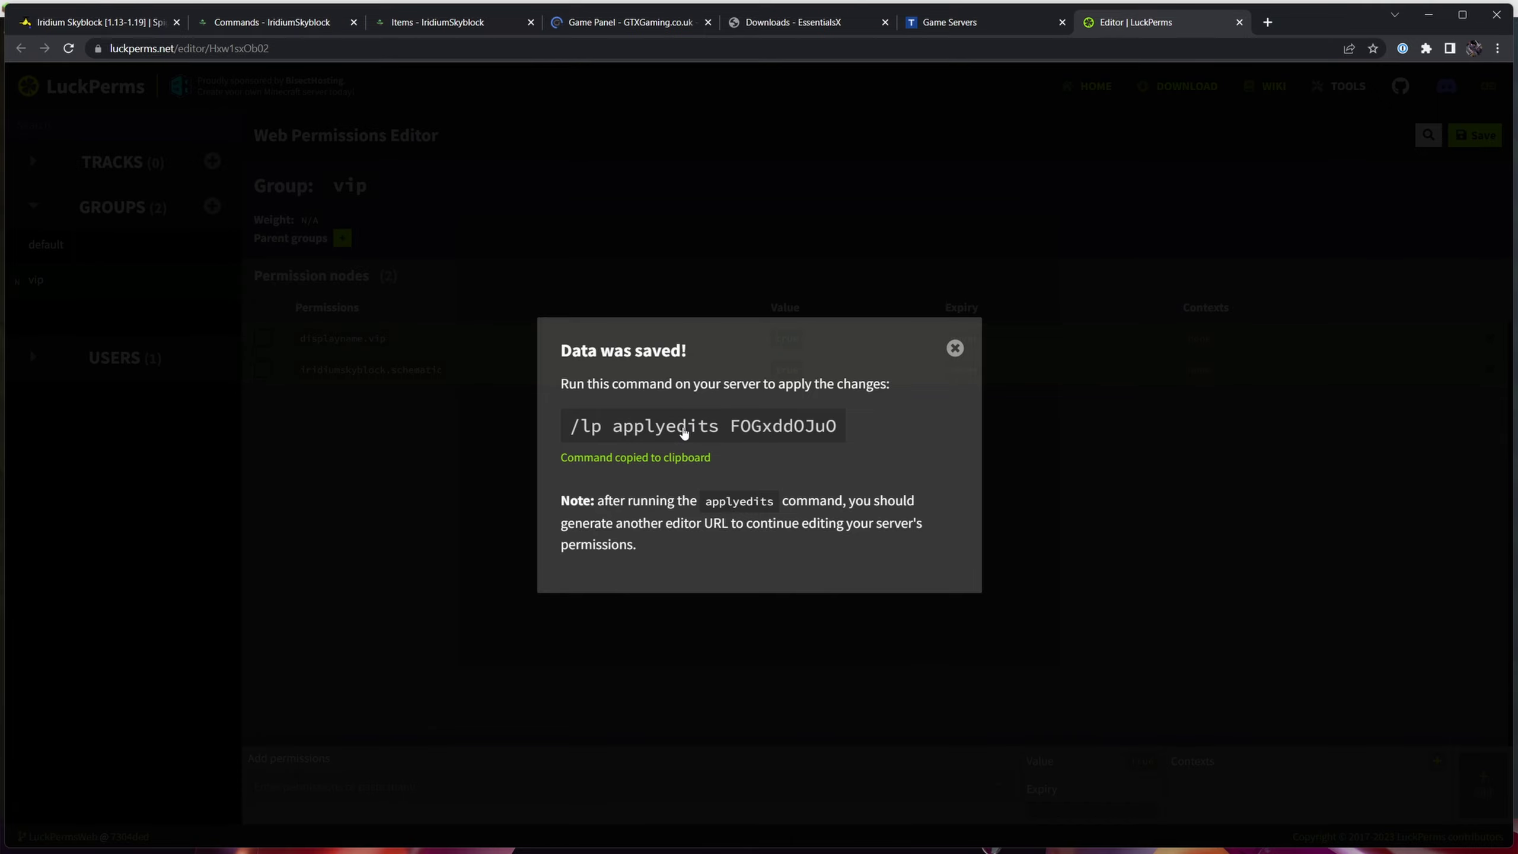
pyautogui.hotkey('alt', 'Tab')
pyautogui.hotkey('ctrl', 'v')
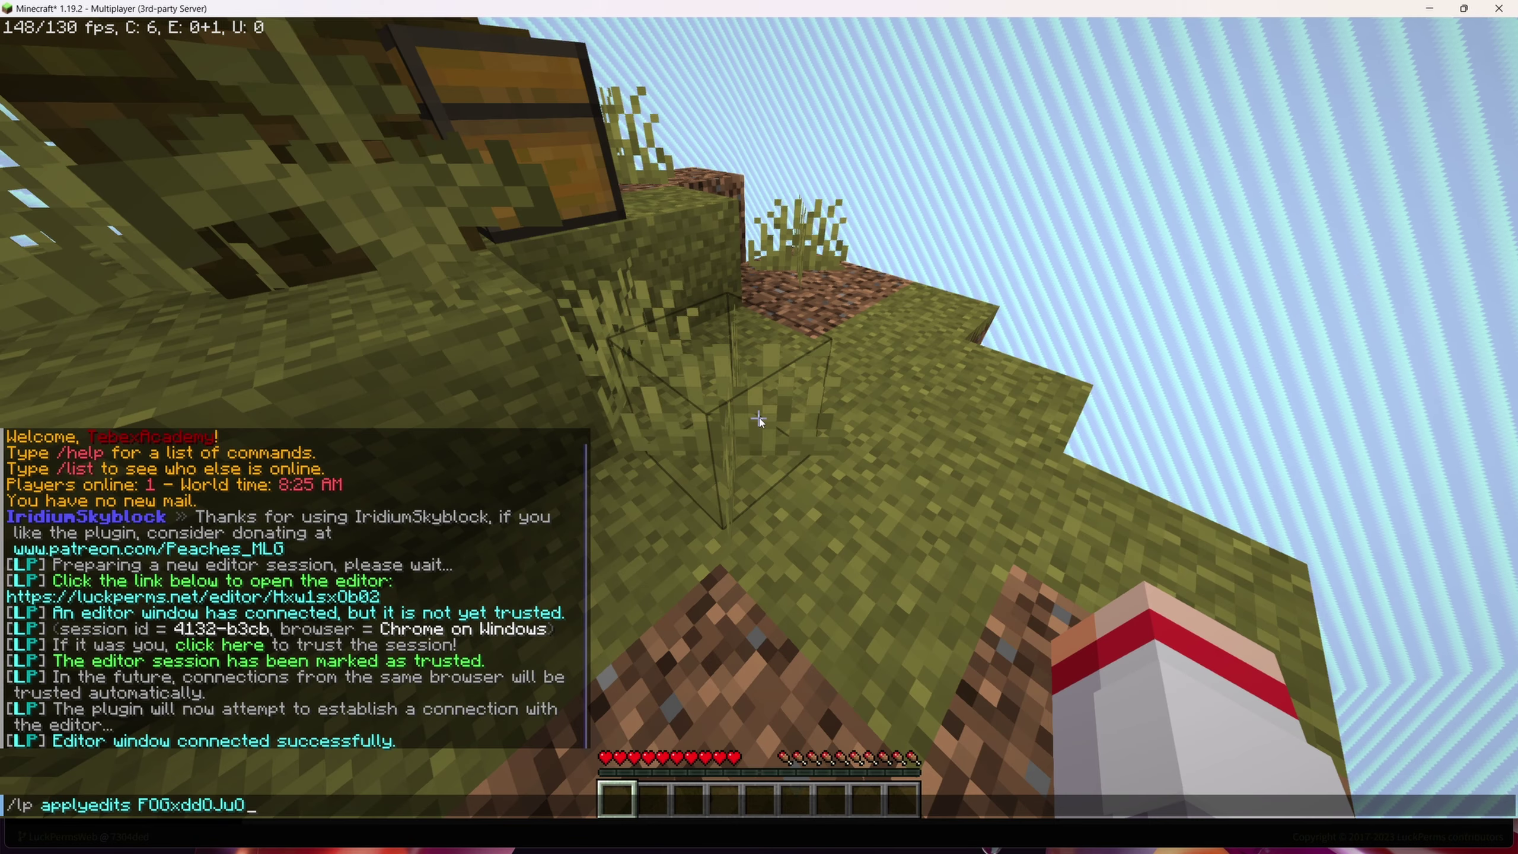
pyautogui.press('Return')
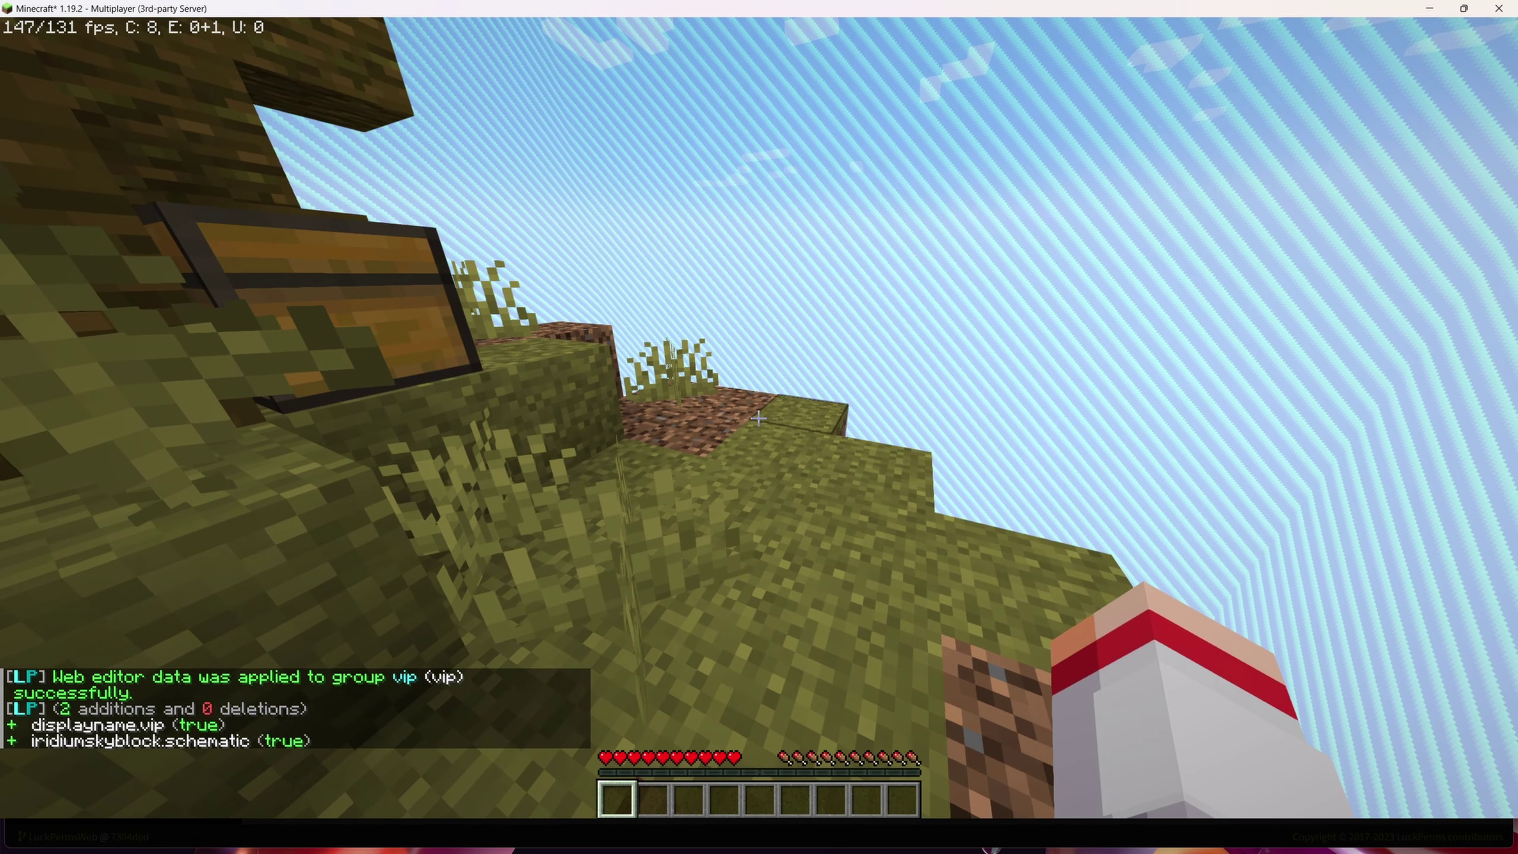
pyautogui.hotkey('alt', 'Tab')
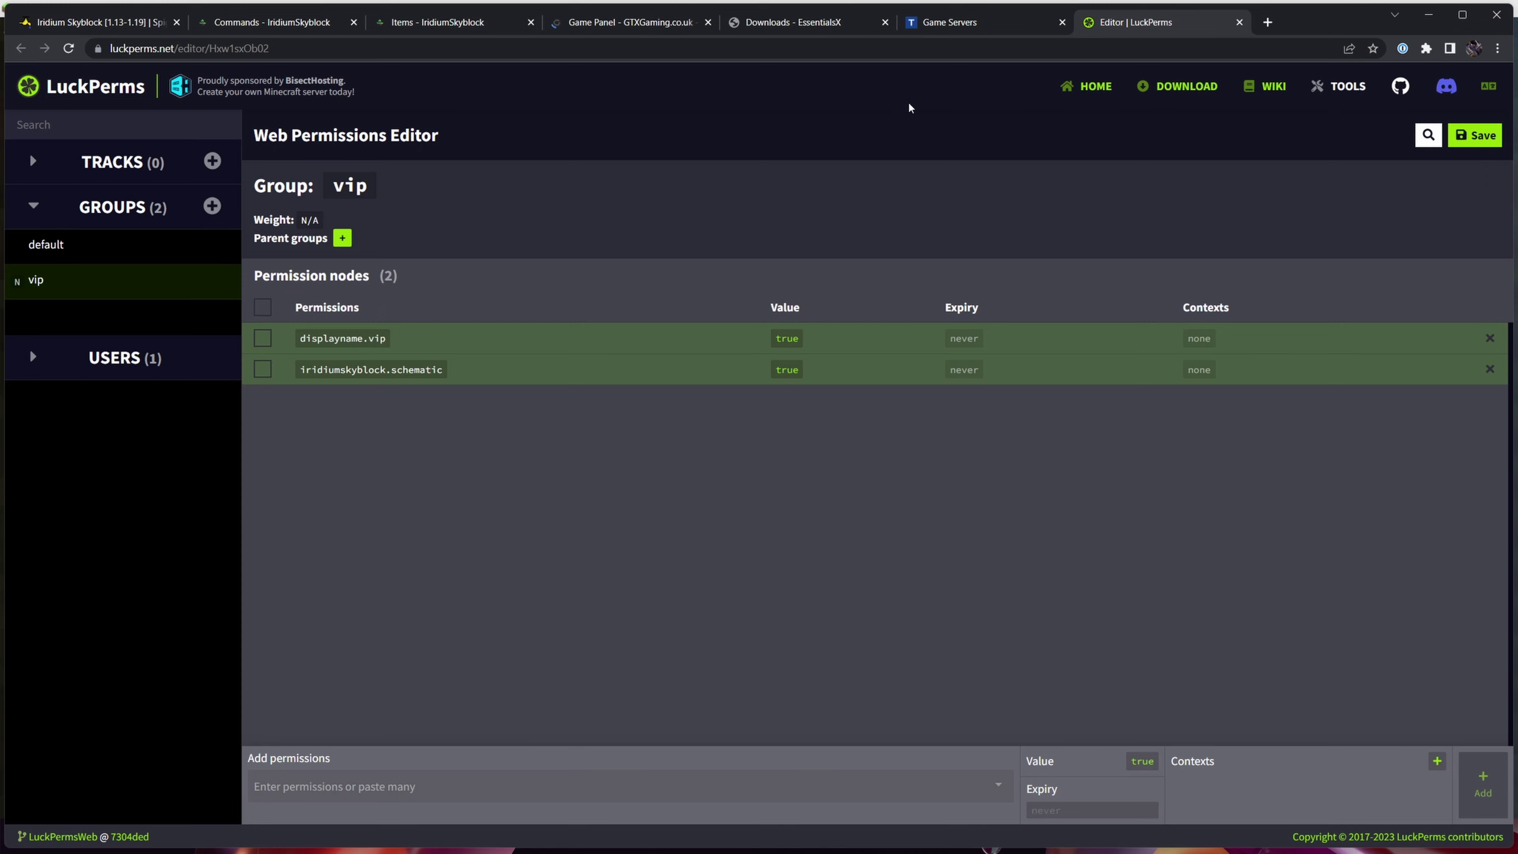
# Step: Start a new package from the Tebex packages list
pyautogui.click(950, 22)
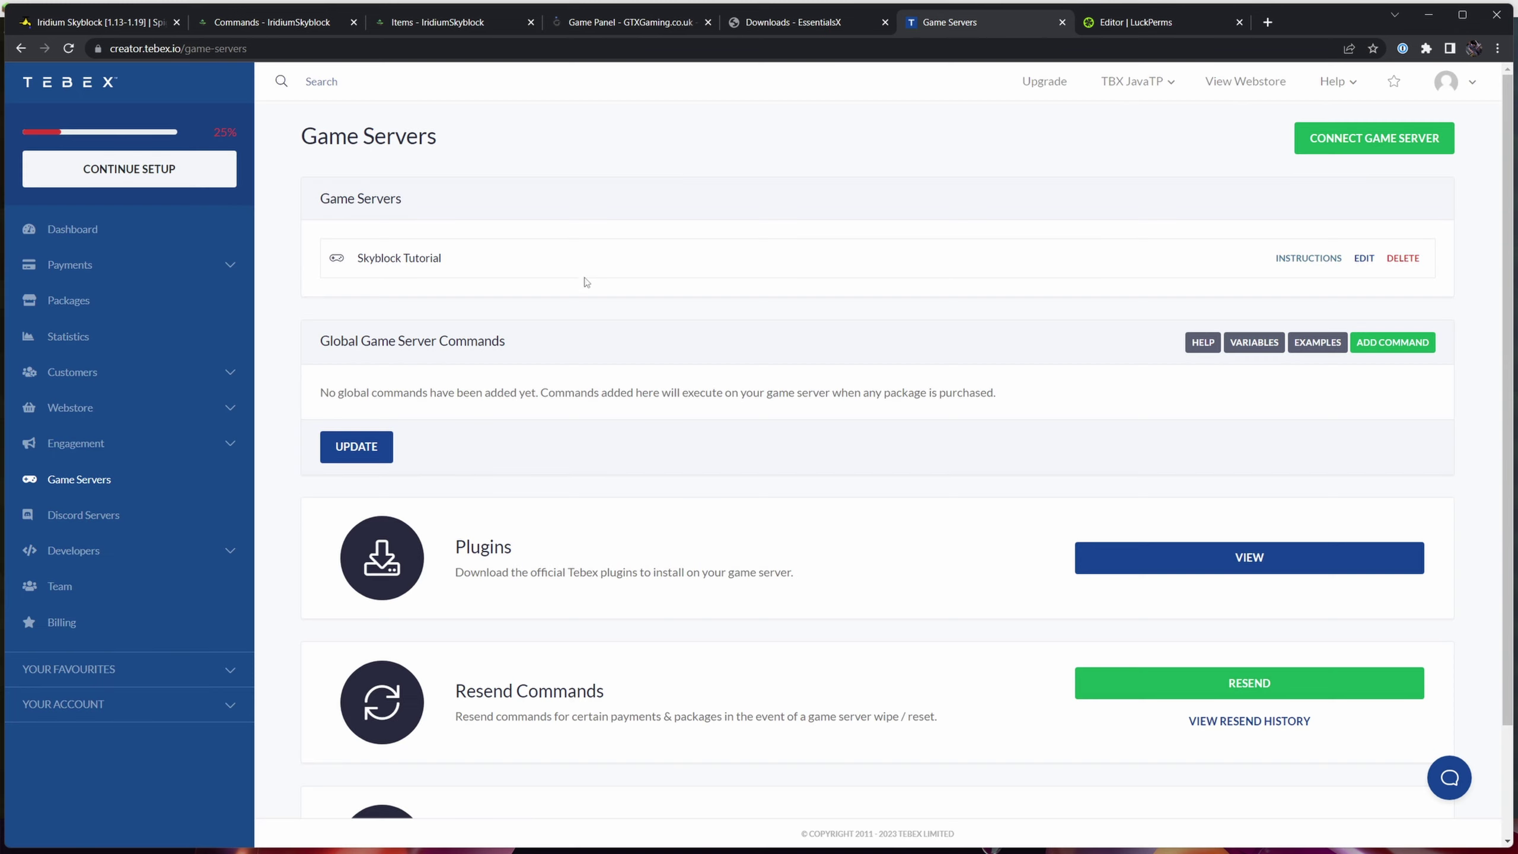
pyautogui.click(68, 300)
pyautogui.click(1409, 139)
pyautogui.click(1373, 201)
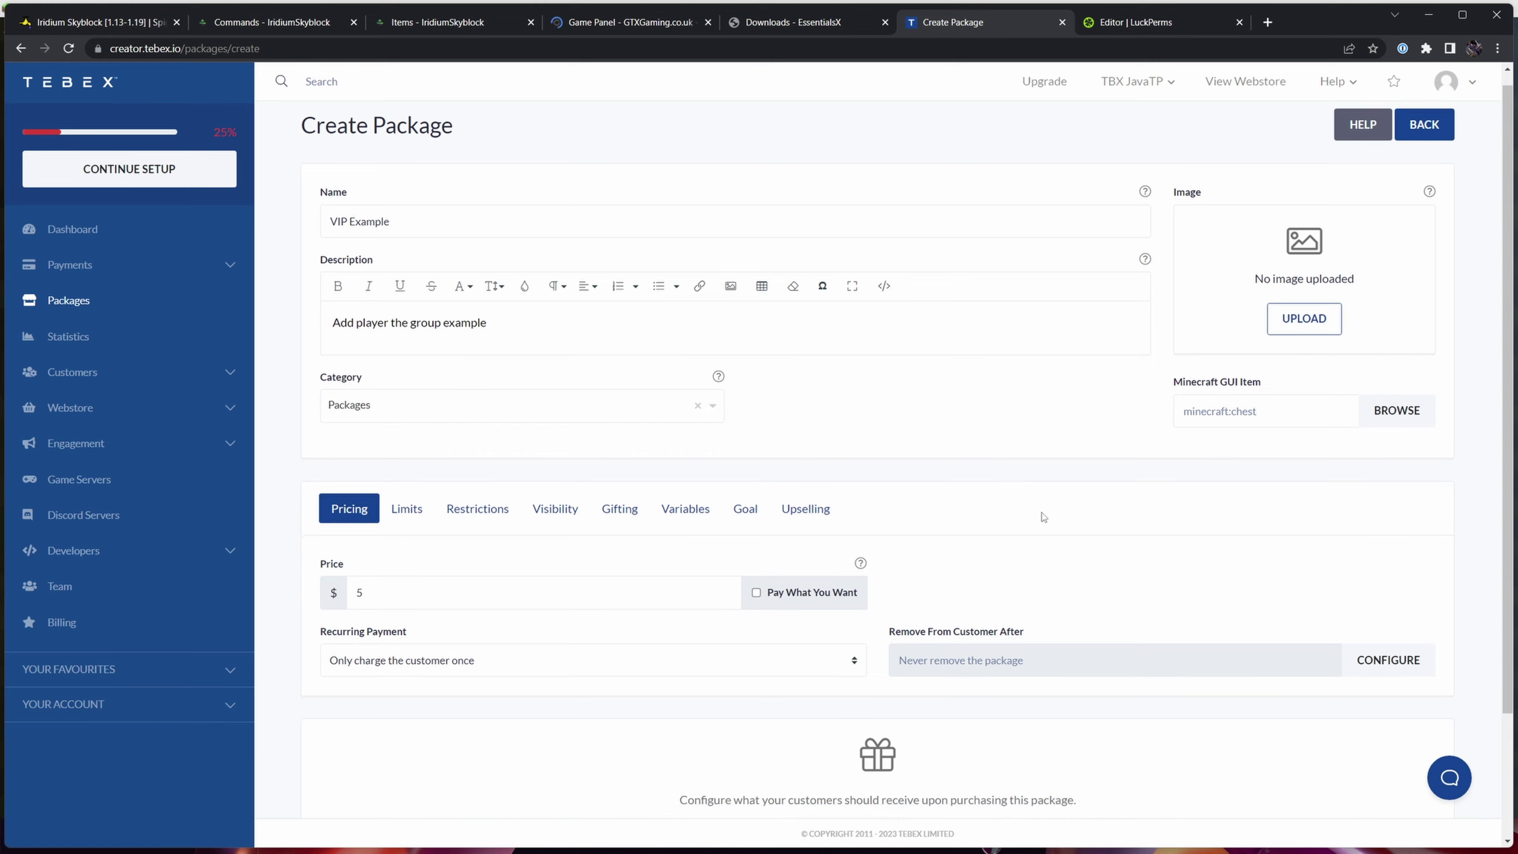
# Step: Add a Game Server Commands deliverable on Skyblock Tutorial with an on-purchase command row
pyautogui.scroll(-3, 354, 434)
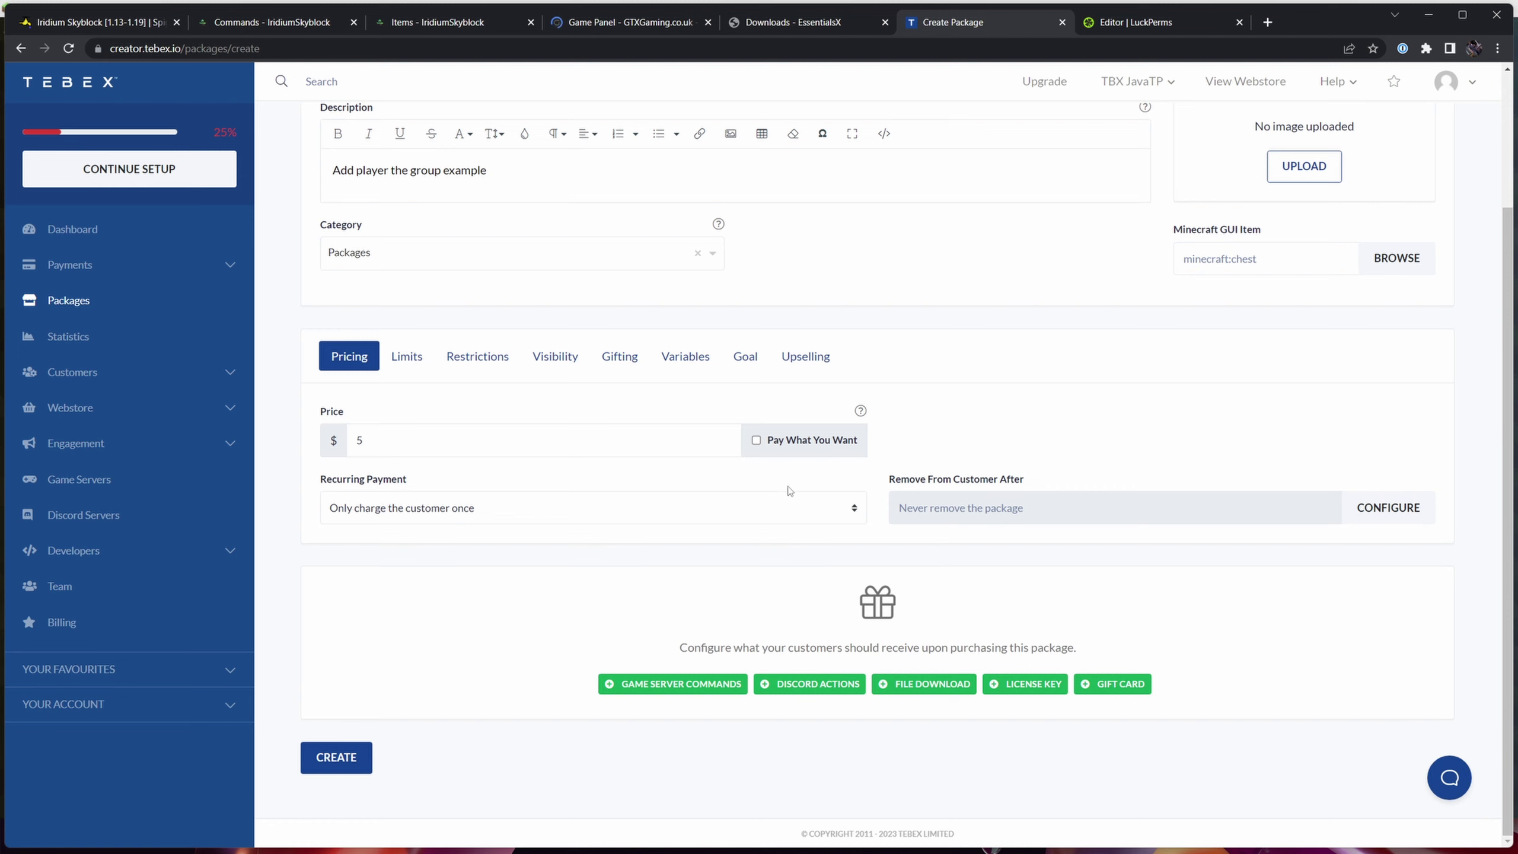
pyautogui.click(674, 694)
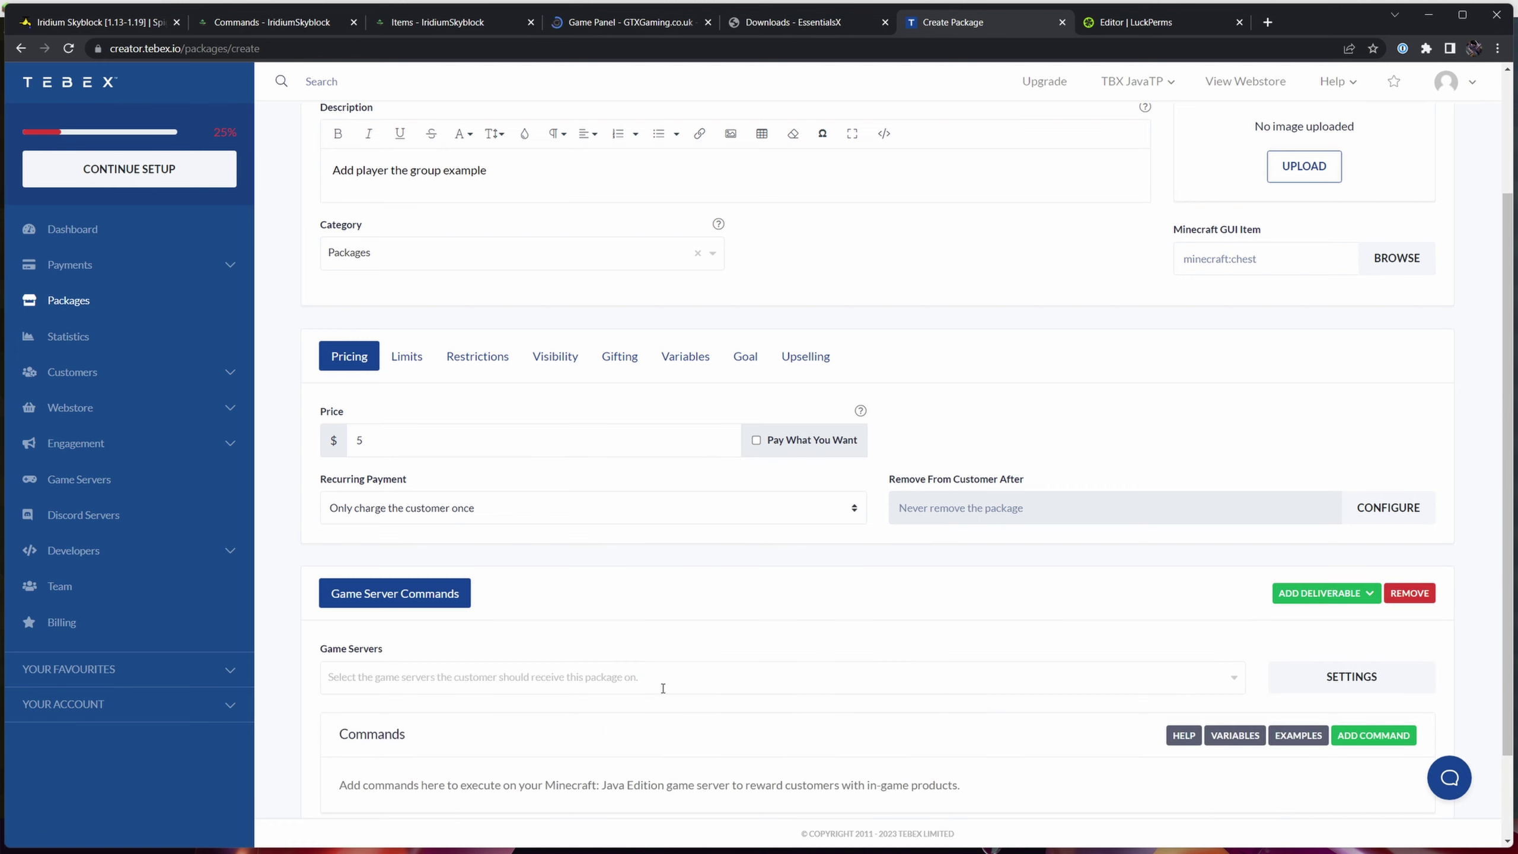
pyautogui.scroll(-2, 972, 712)
pyautogui.click(1230, 568)
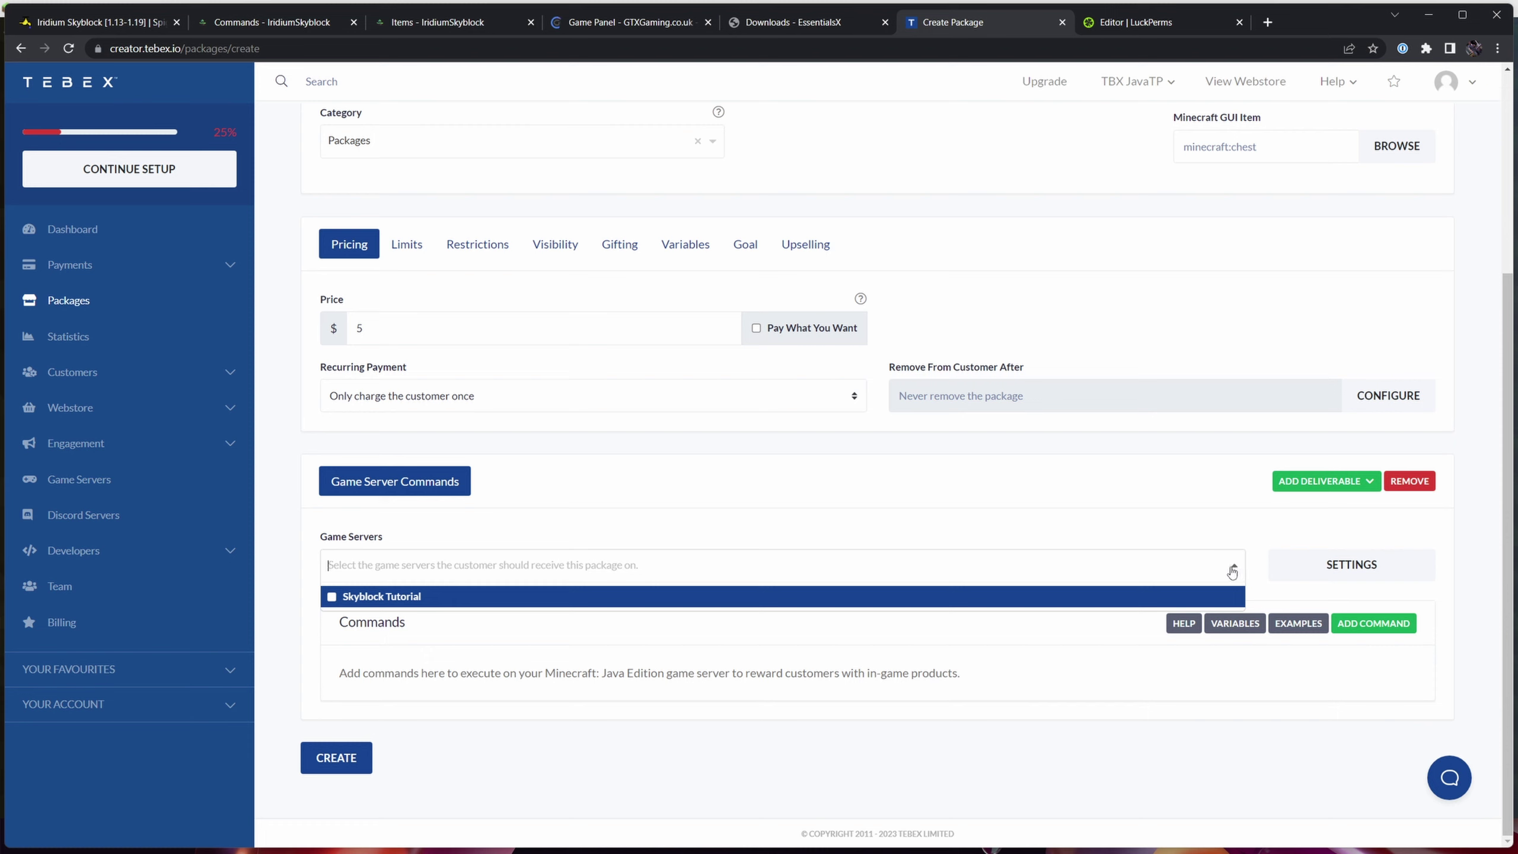
pyautogui.click(345, 598)
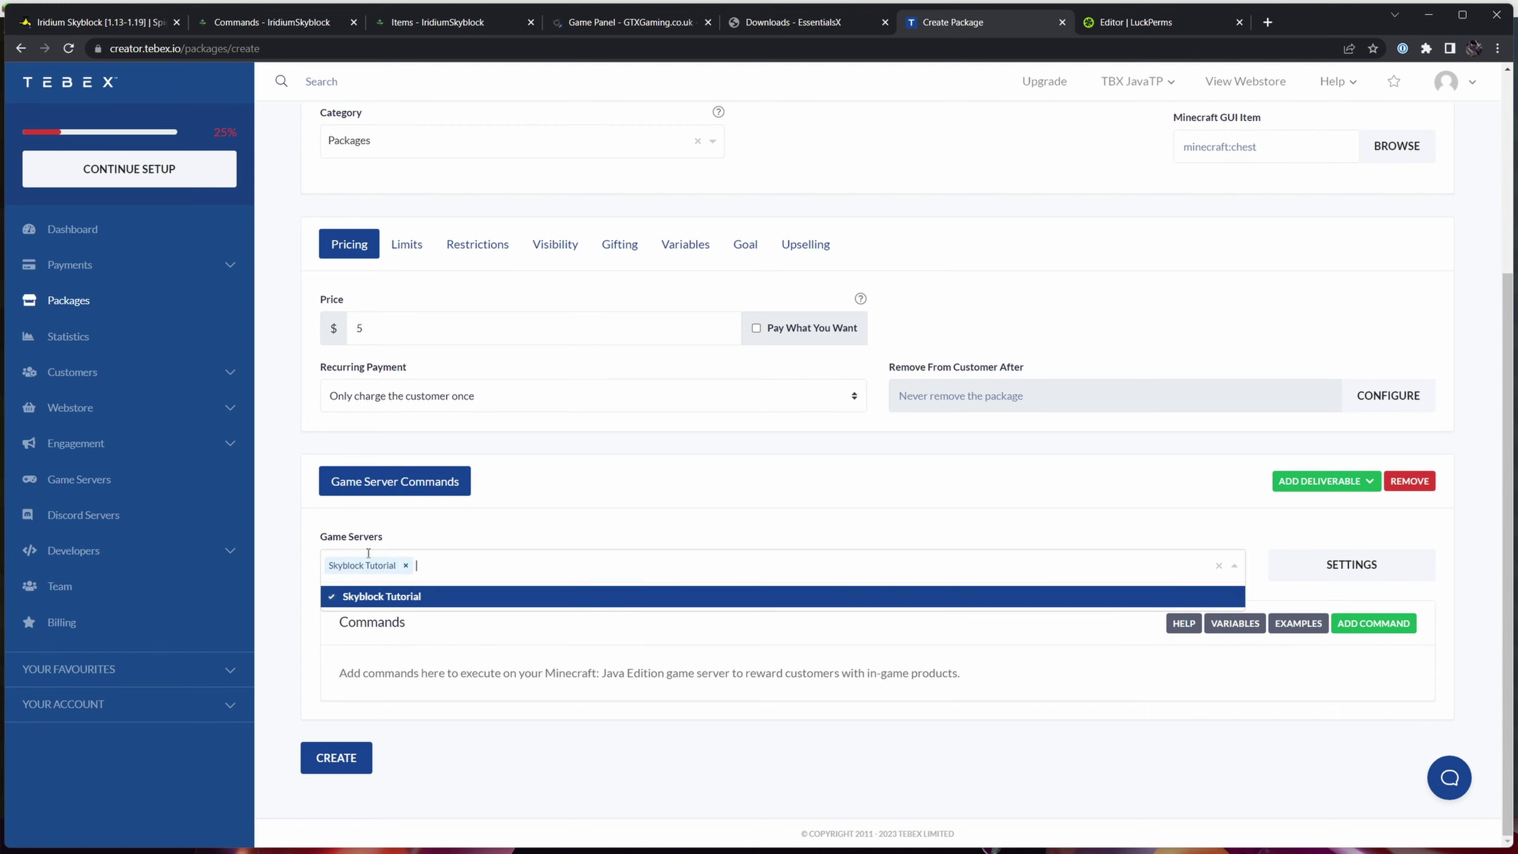
pyautogui.click(485, 533)
pyautogui.click(1373, 623)
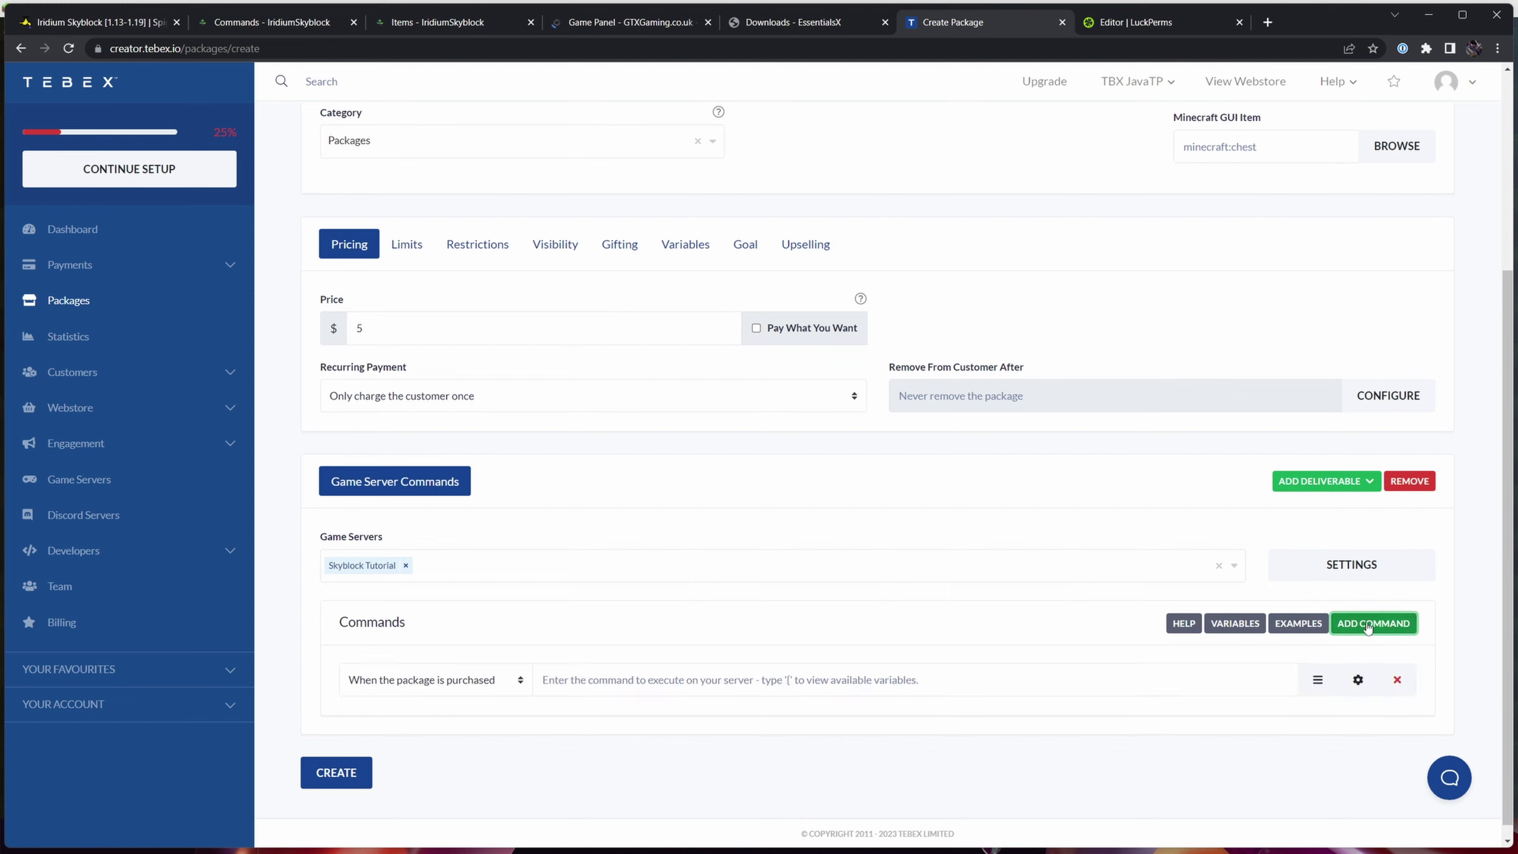
pyautogui.click(580, 666)
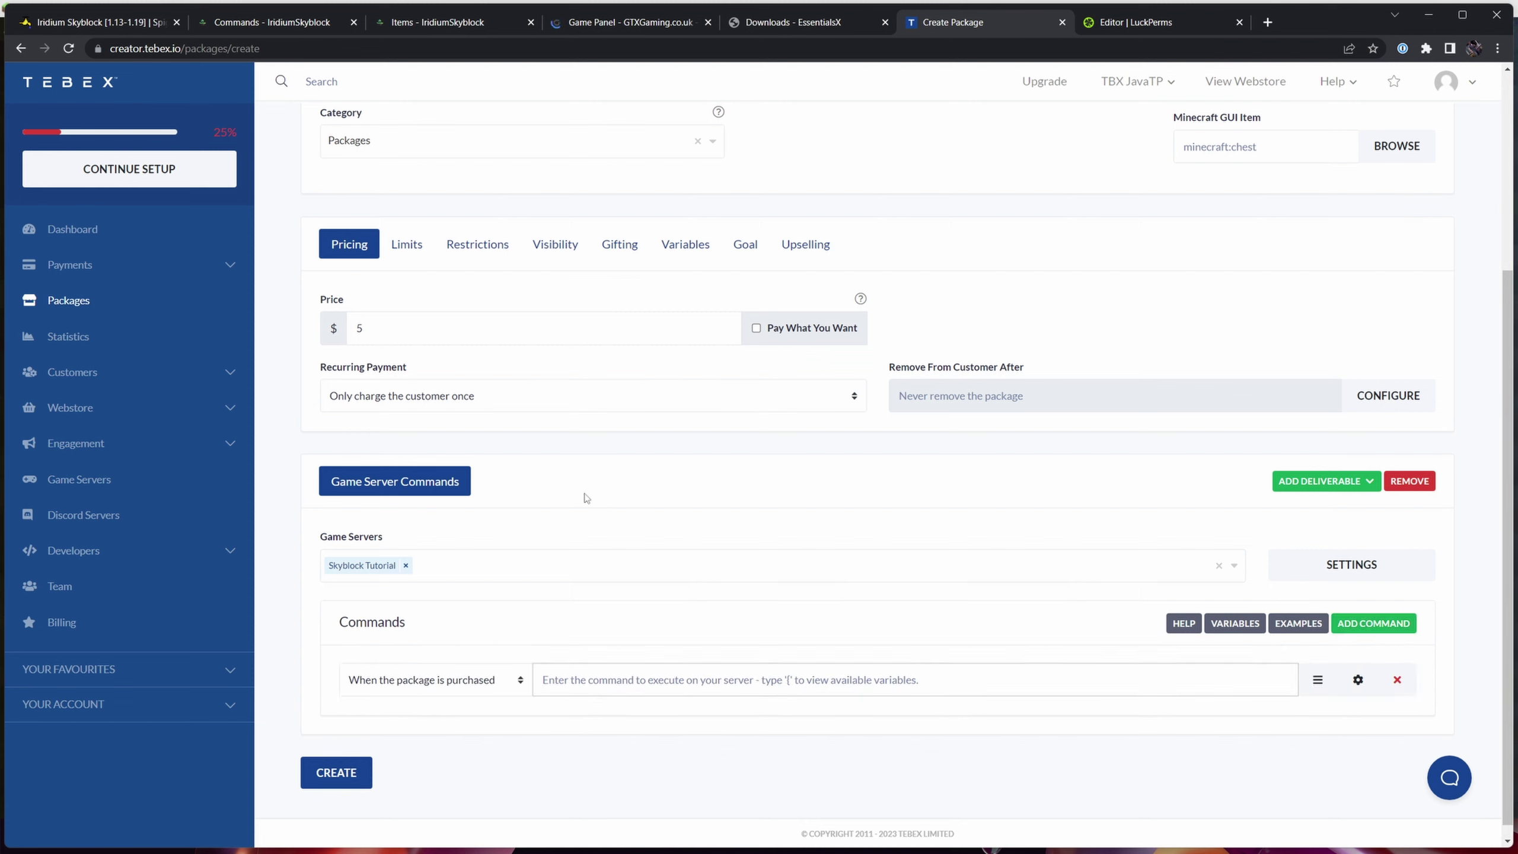
# Step: In Minecraft chat, run /lp user <player> parent set vip to make the player vip
pyautogui.hotkey('alt', 'Tab')
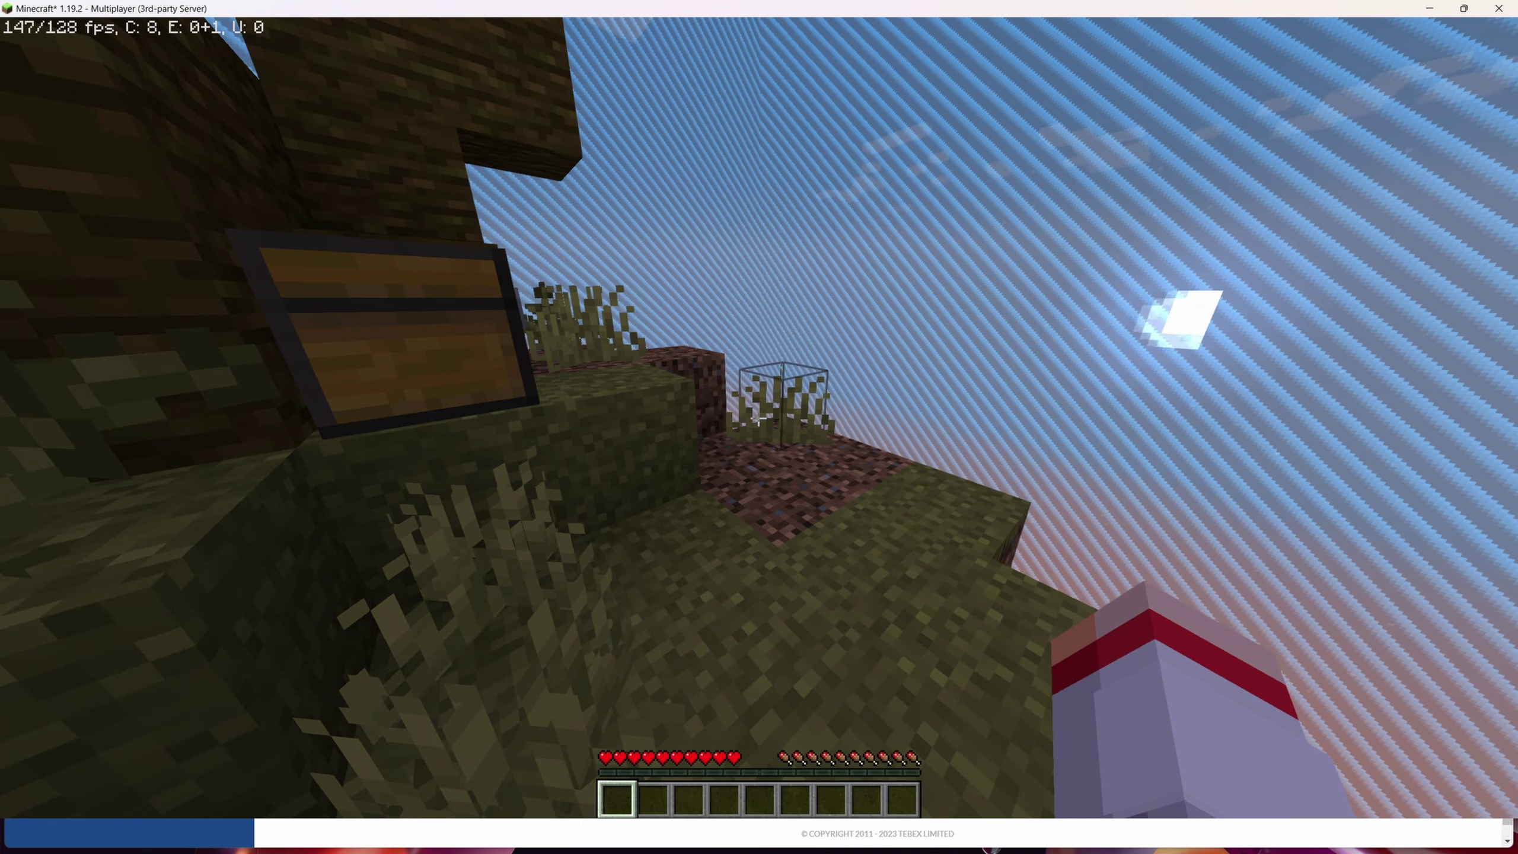
pyautogui.write('/lp user')
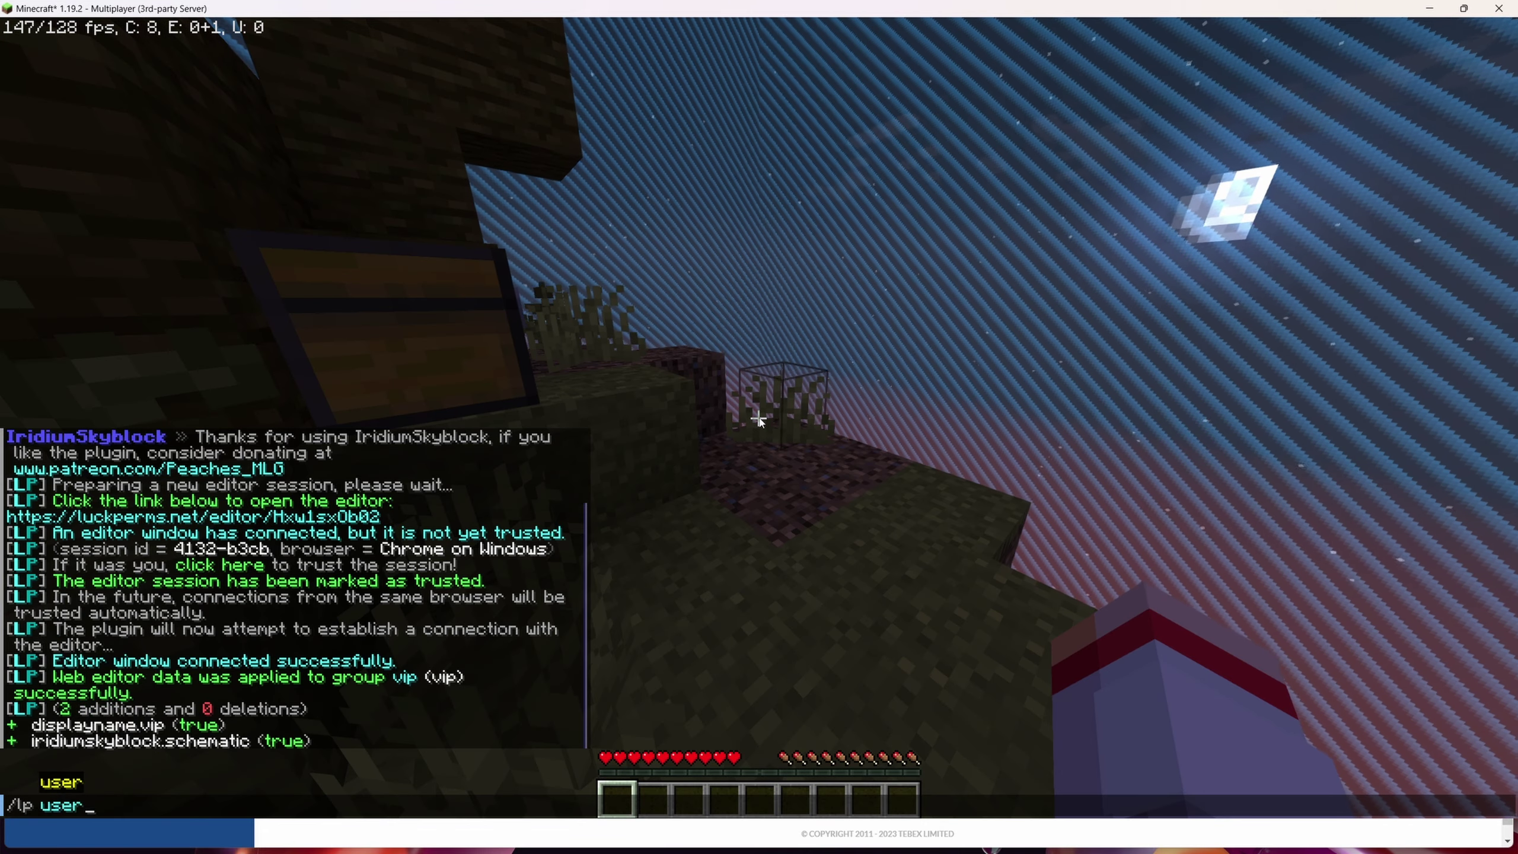
pyautogui.press('Tab')
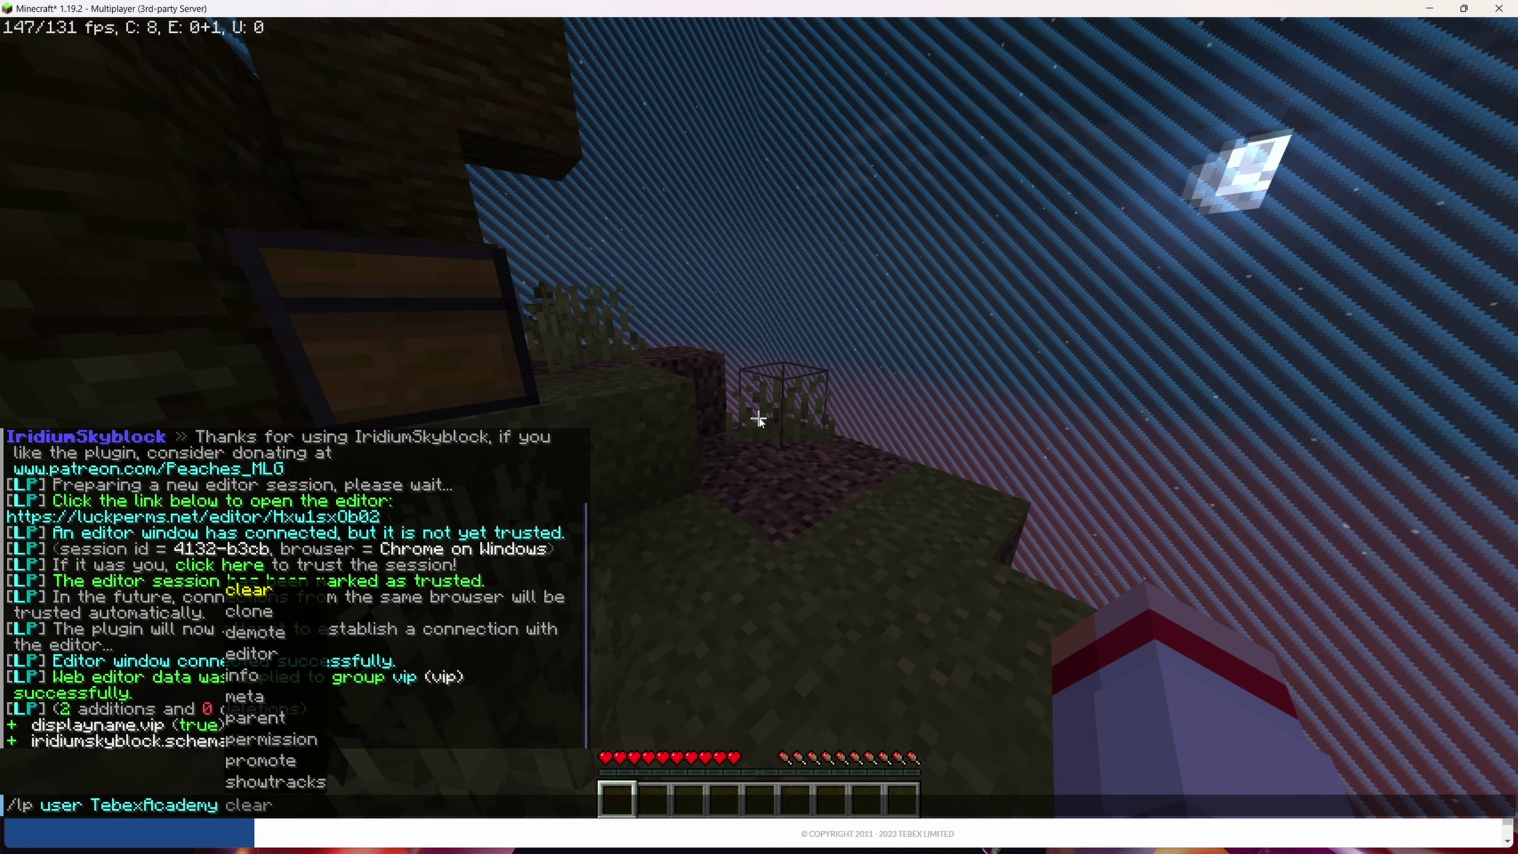
pyautogui.press('Down')
pyautogui.press('Down')
pyautogui.press('Down')
pyautogui.press('Down')
pyautogui.press('Down')
pyautogui.press('Down')
pyautogui.press('Down')
pyautogui.press('Up')
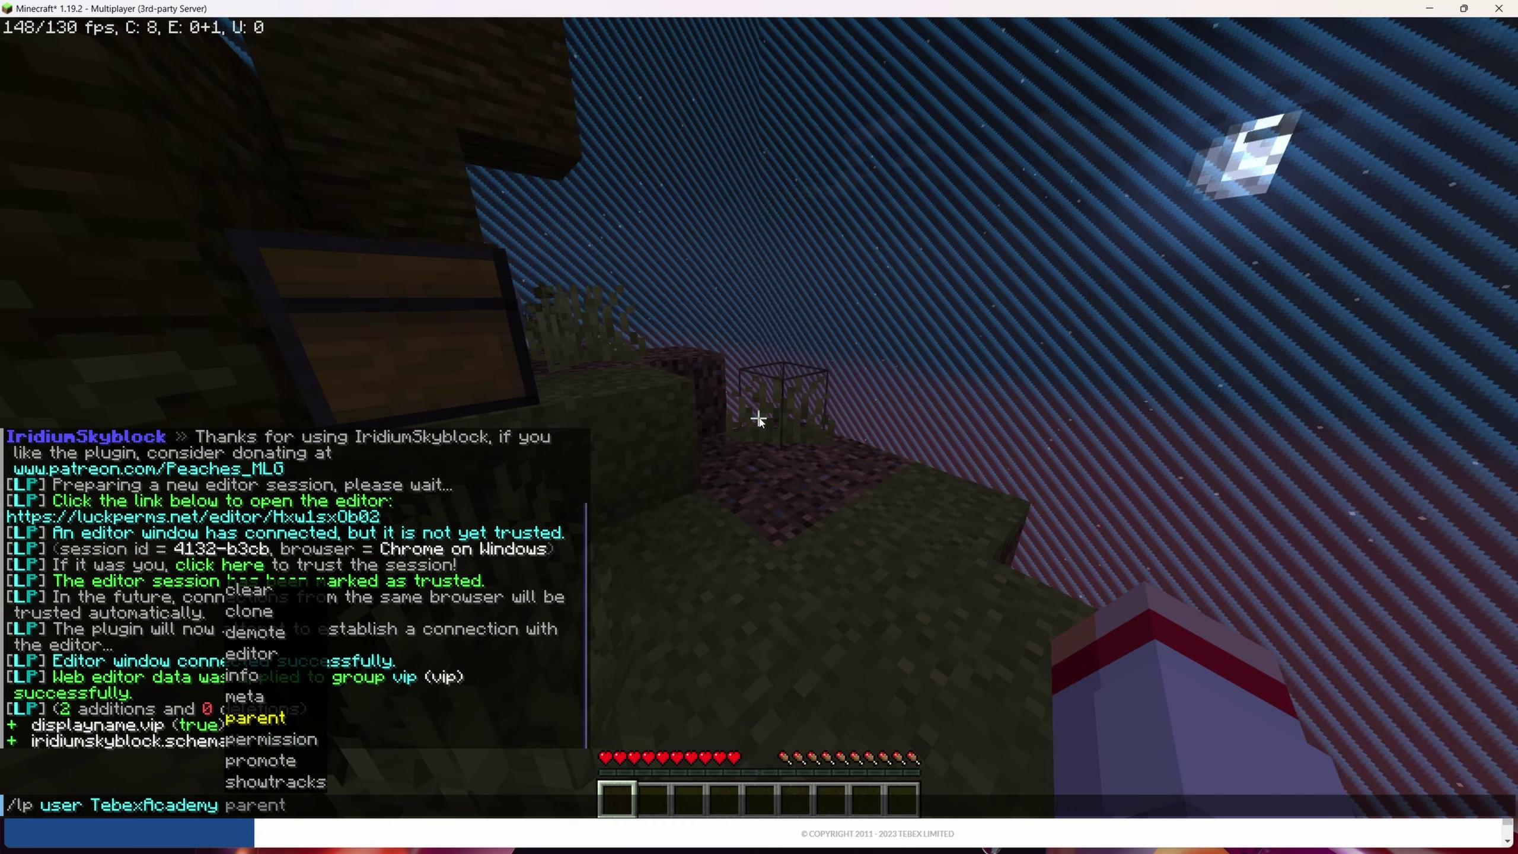
pyautogui.press('Tab')
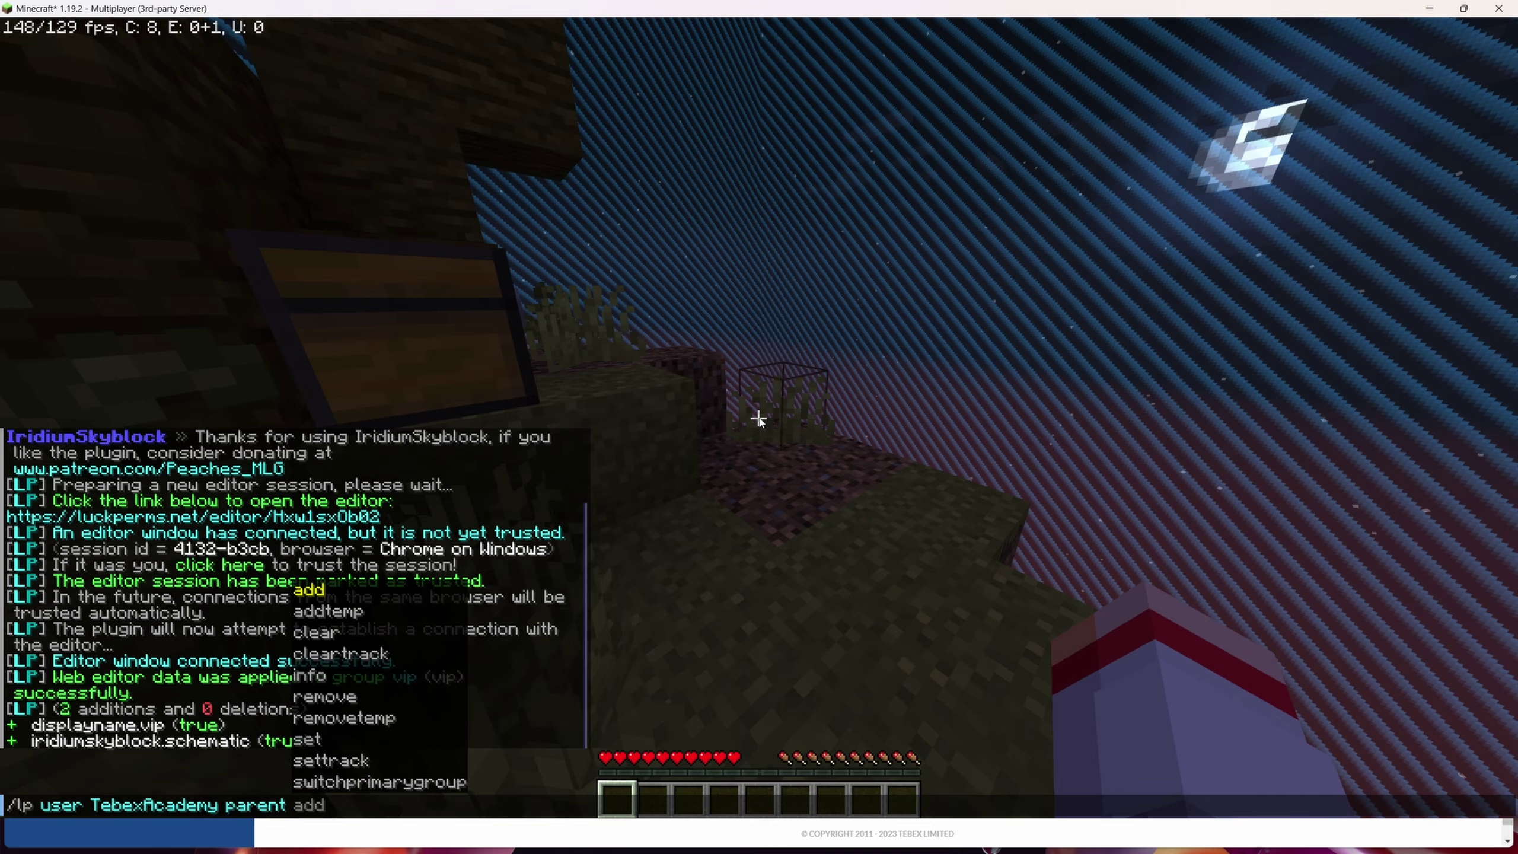
pyautogui.press('Down')
pyautogui.press('Down')
pyautogui.press('Down')
pyautogui.press('Down')
pyautogui.press('Down')
pyautogui.press('Down')
pyautogui.press('Down')
pyautogui.press('Tab')
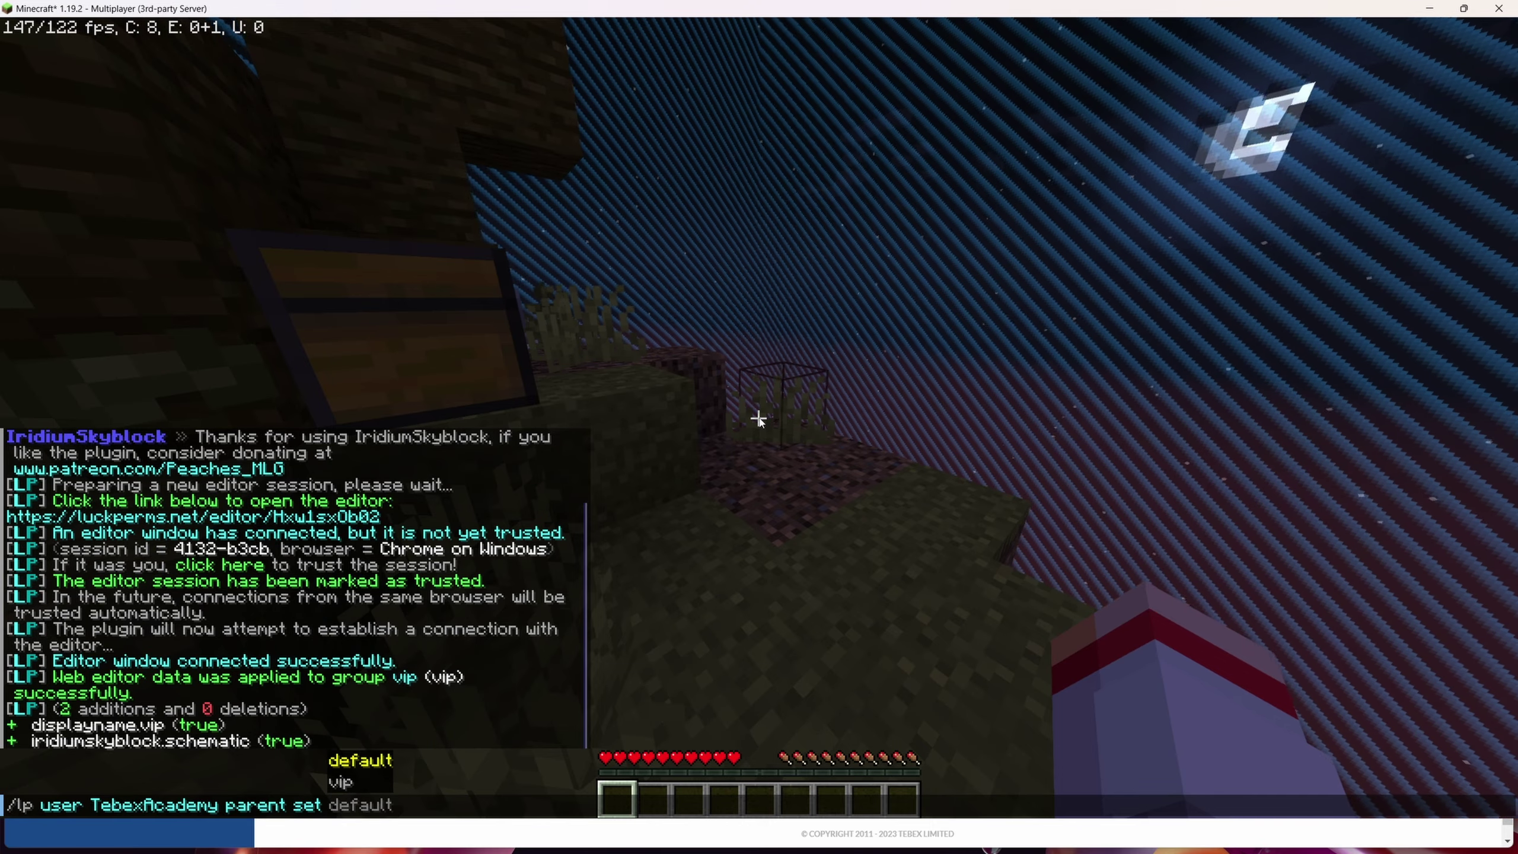
pyautogui.press('Down')
pyautogui.press('Tab')
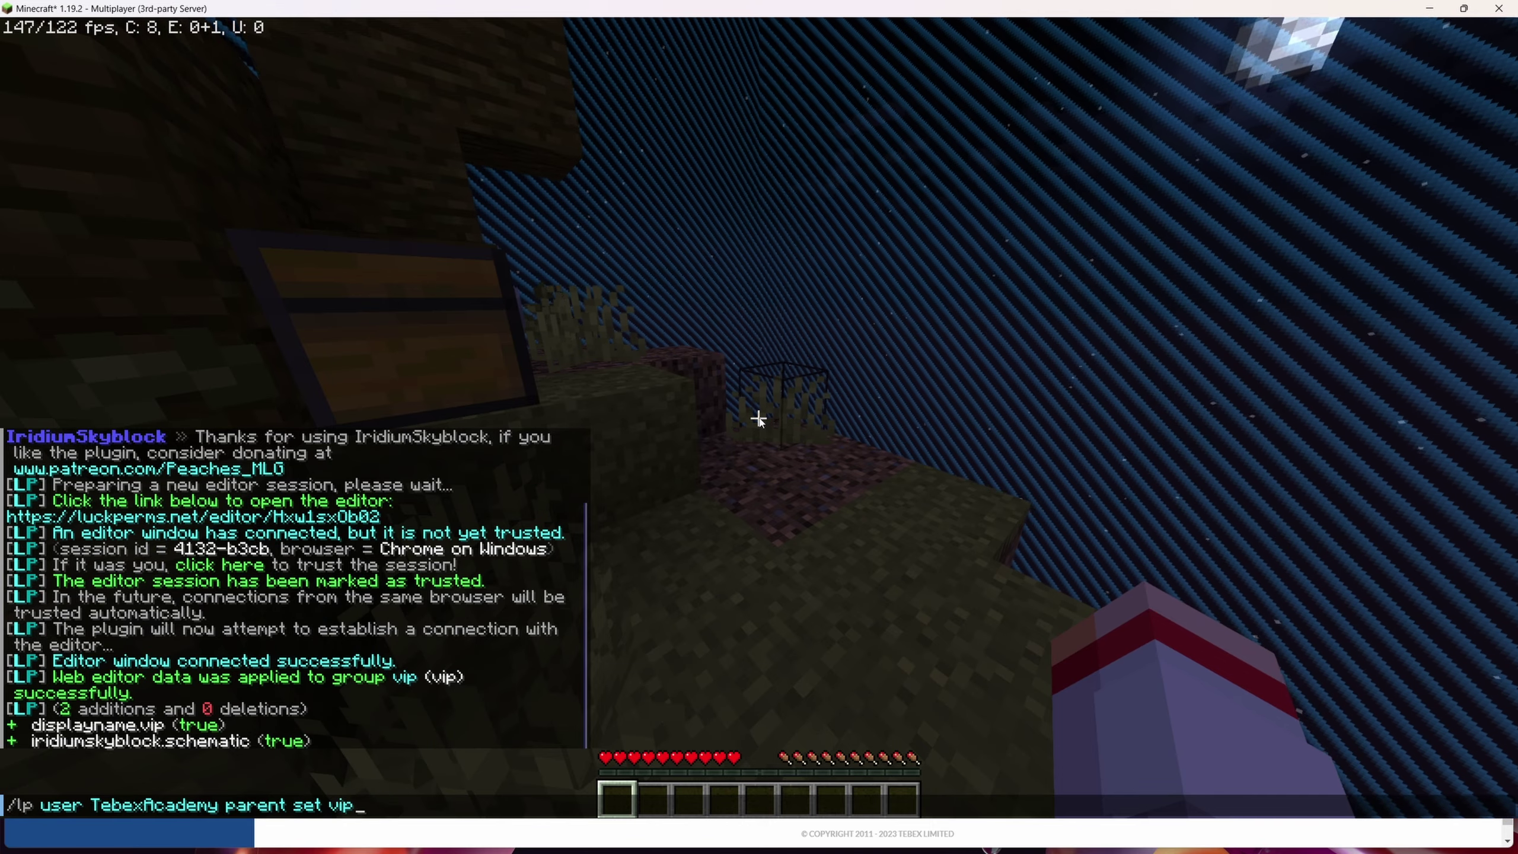
pyautogui.press('Return')
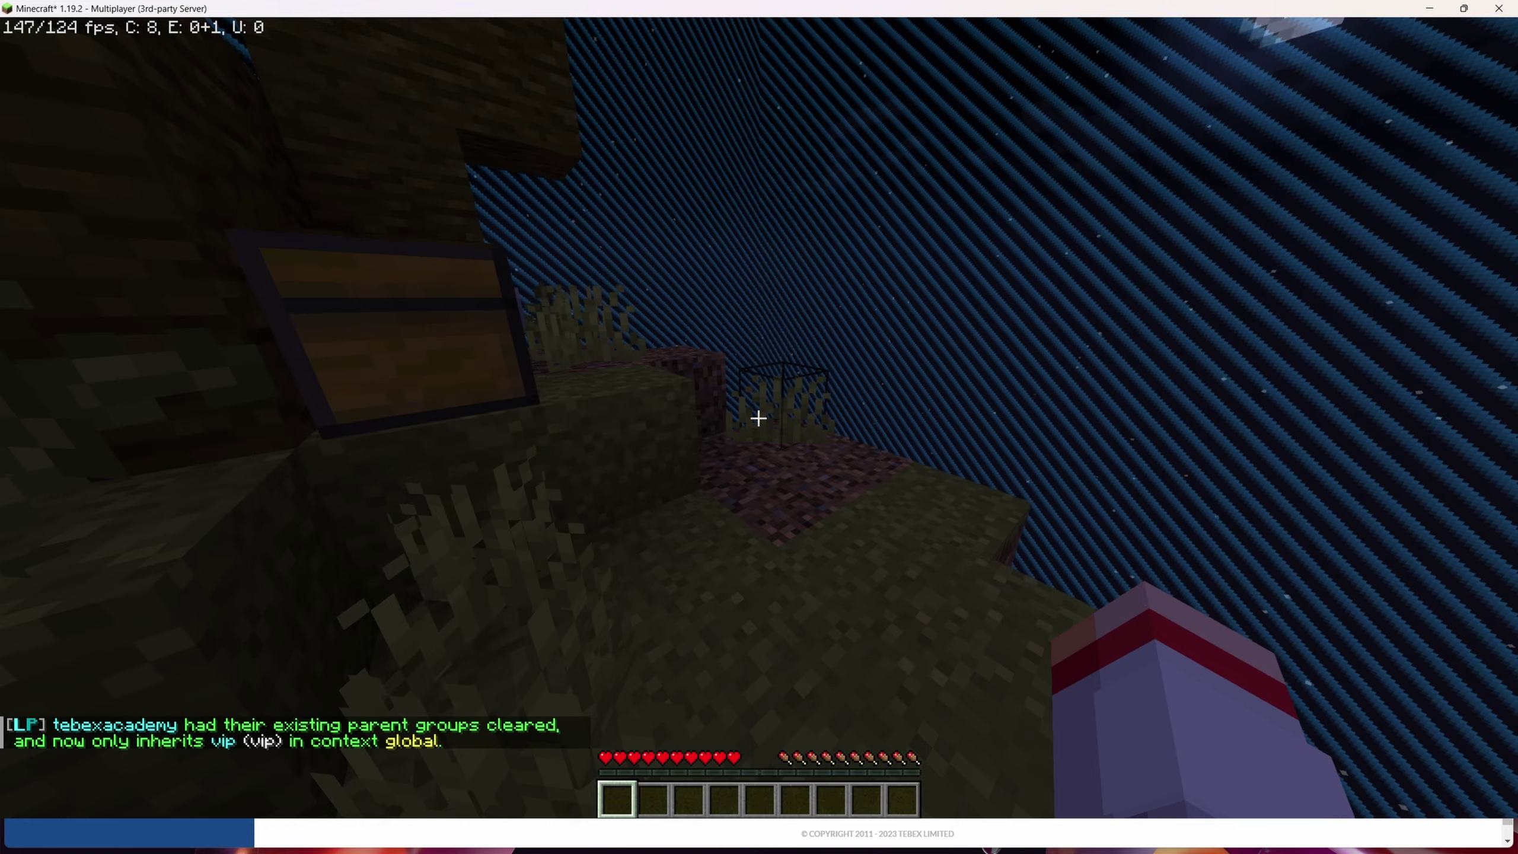
# Step: Rerun the command with default instead of vip to reset the player's parent group
pyautogui.press('t')
pyautogui.press('Up')
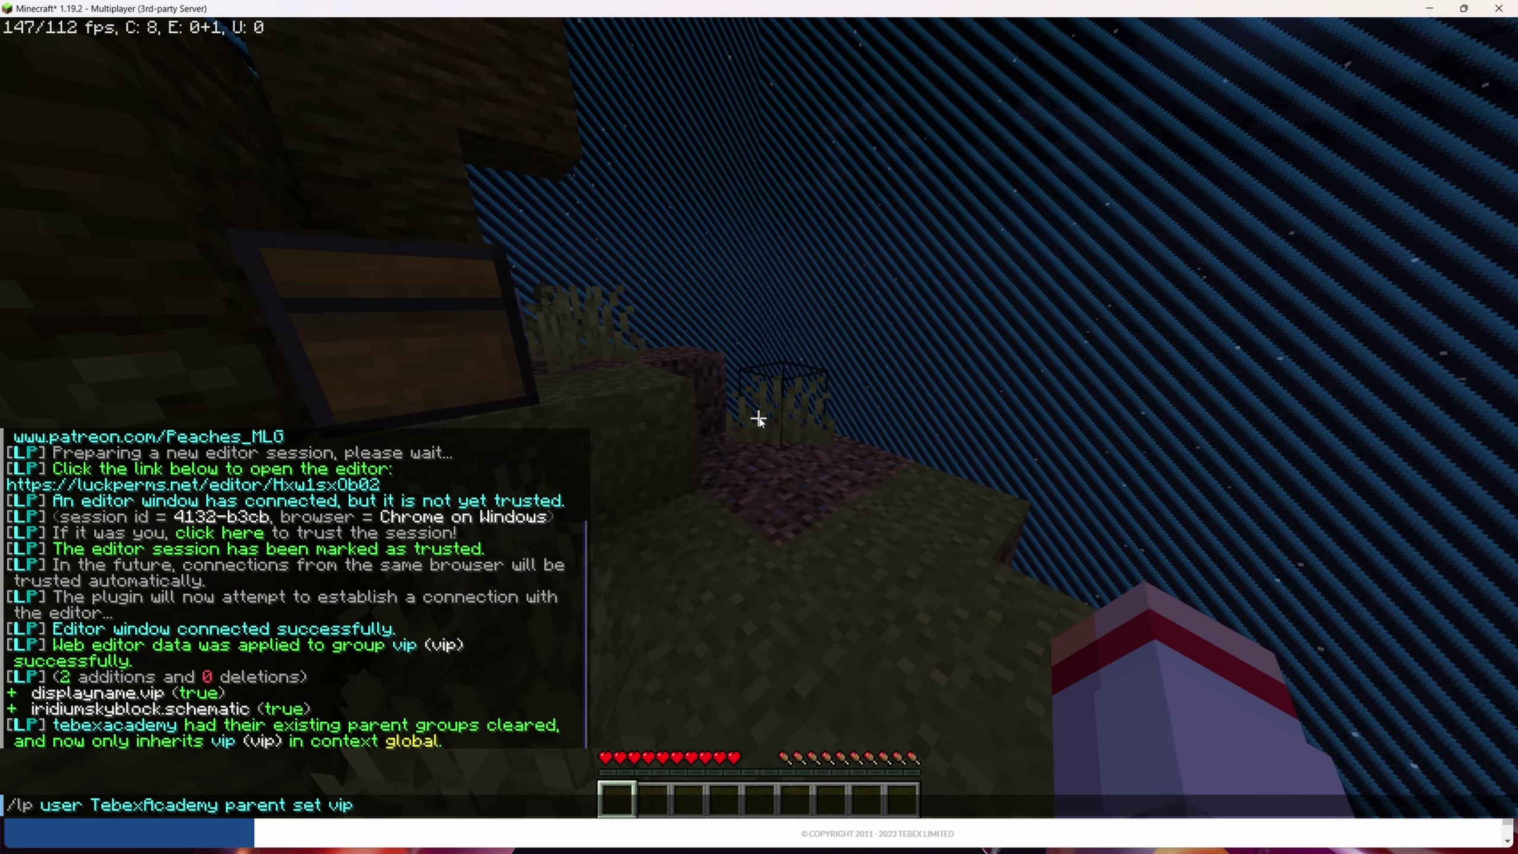
pyautogui.hotkey('ctrl', 'a')
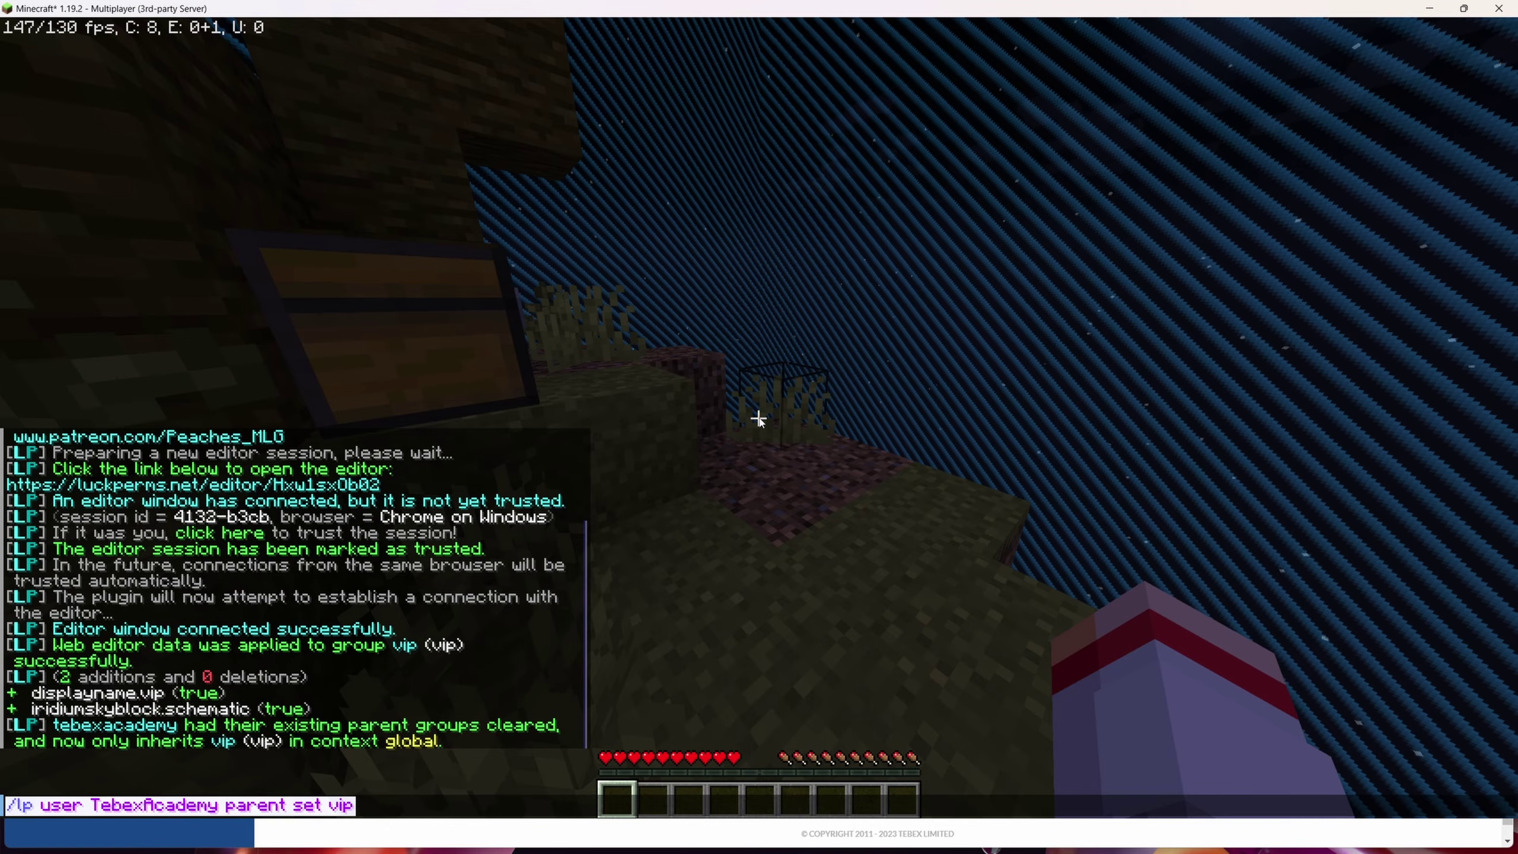
pyautogui.press('End')
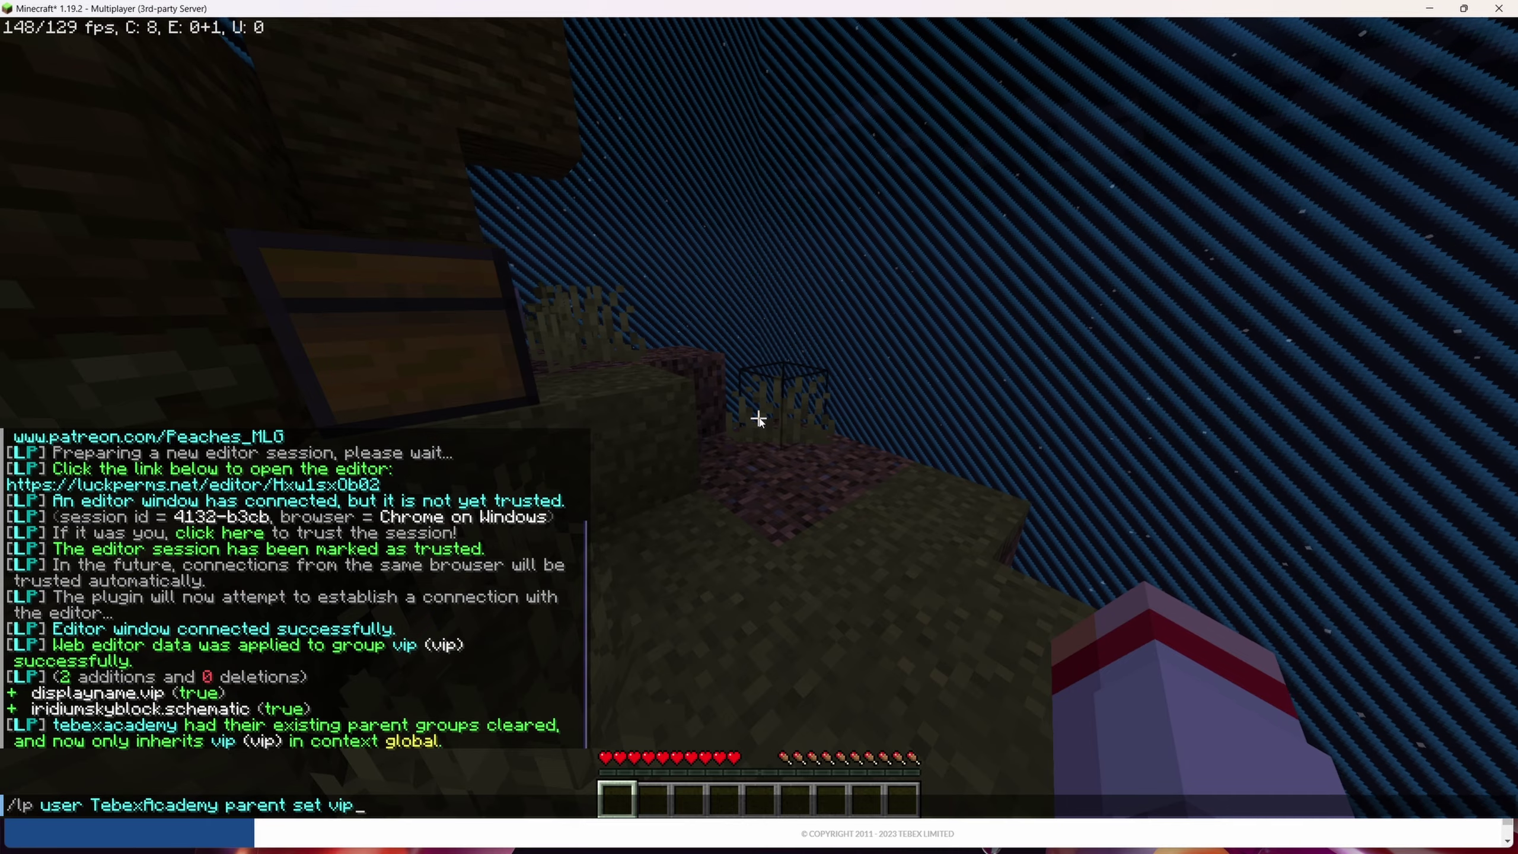
pyautogui.press('BackSpace')
pyautogui.press('BackSpace')
pyautogui.press('BackSpace')
pyautogui.write('d')
pyautogui.press('Tab')
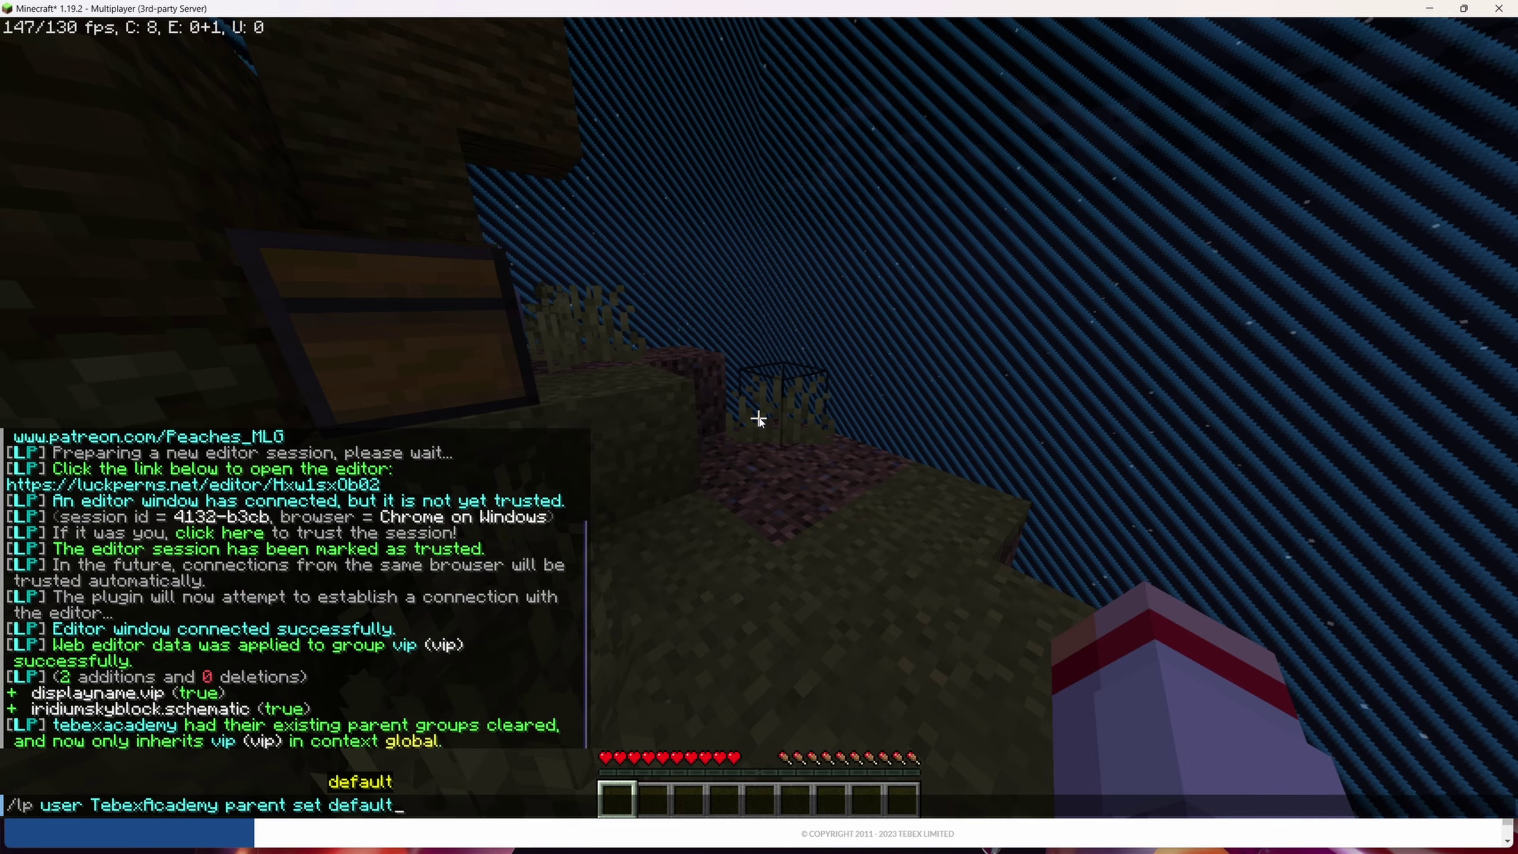
pyautogui.press('Return')
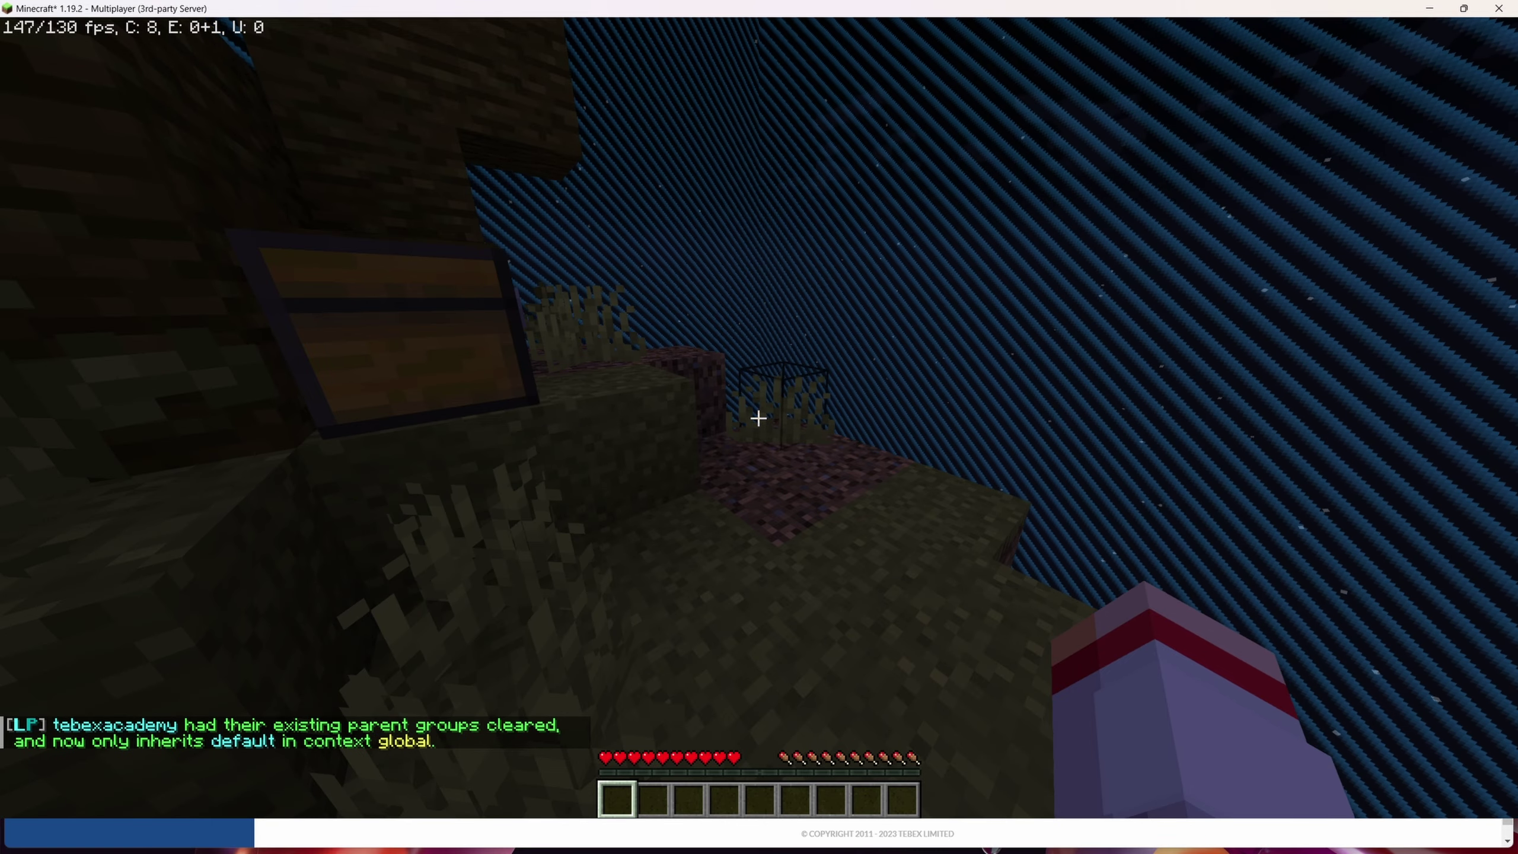
pyautogui.hotkey('alt', 'Tab')
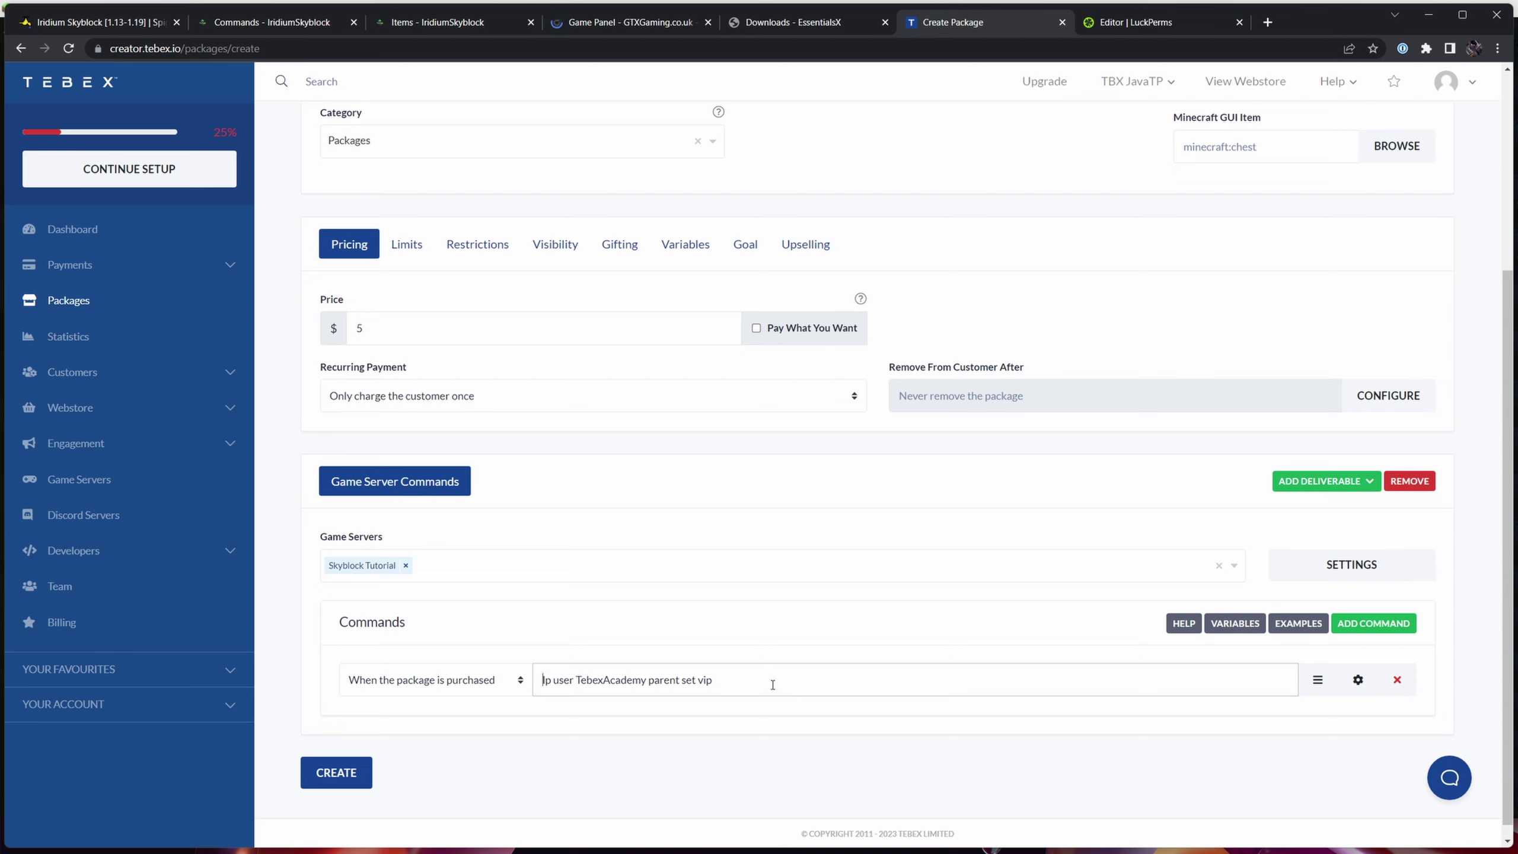
# Step: Replace the player name with Tebex's {name} variable and create the VIP Example package
pyautogui.doubleClick(610, 680)
pyautogui.click(1186, 626)
pyautogui.scroll(-8, 494, 547)
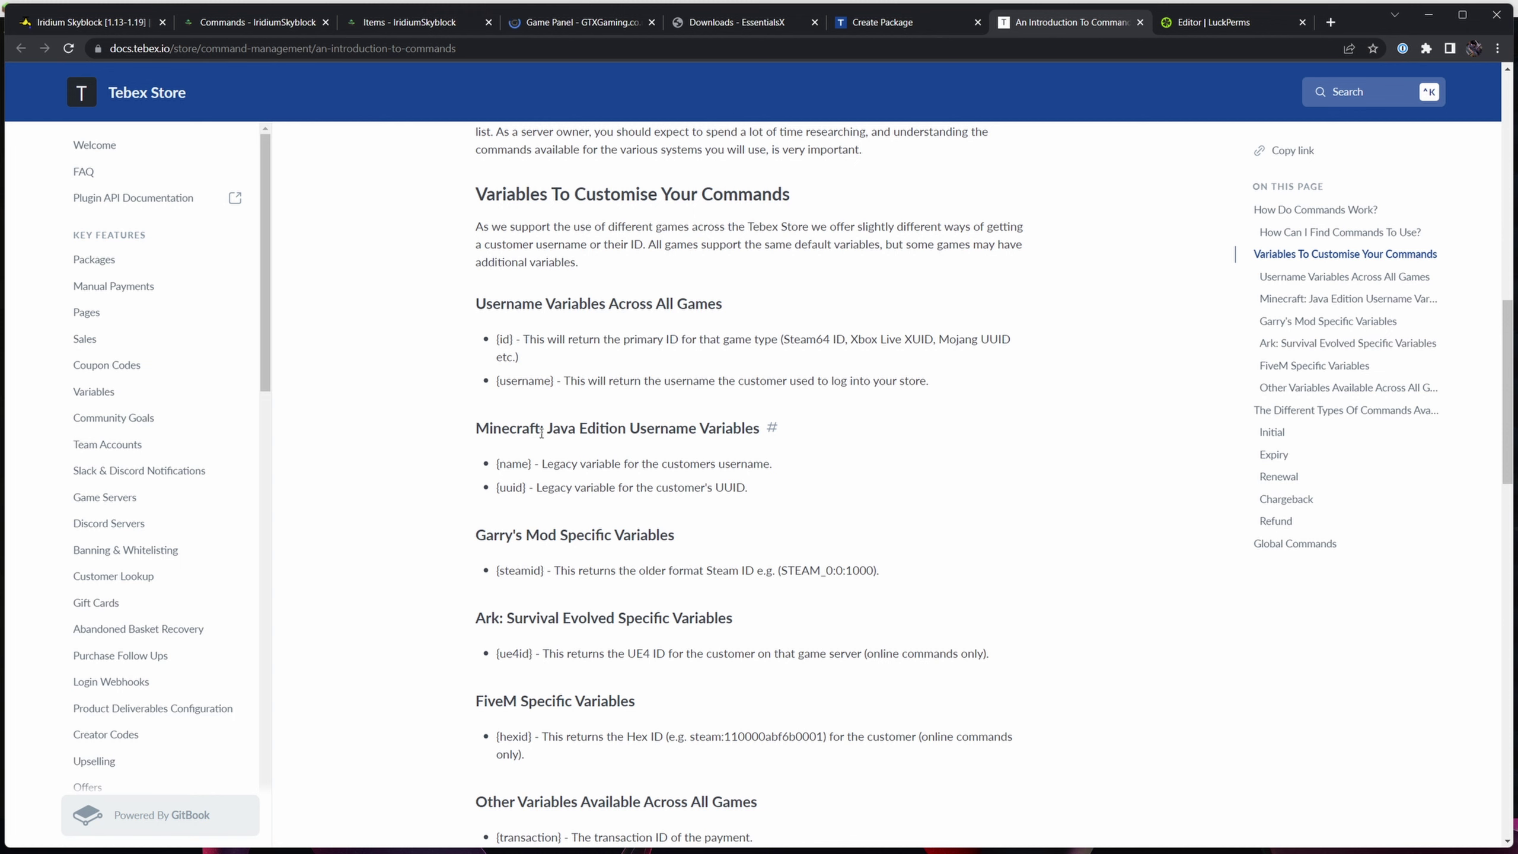
pyautogui.moveTo(530, 465); pyautogui.dragTo(496, 466)
pyautogui.hotkey('ctrl', 'c')
pyautogui.hotkey('ctrl', 'shift', 'Tab')
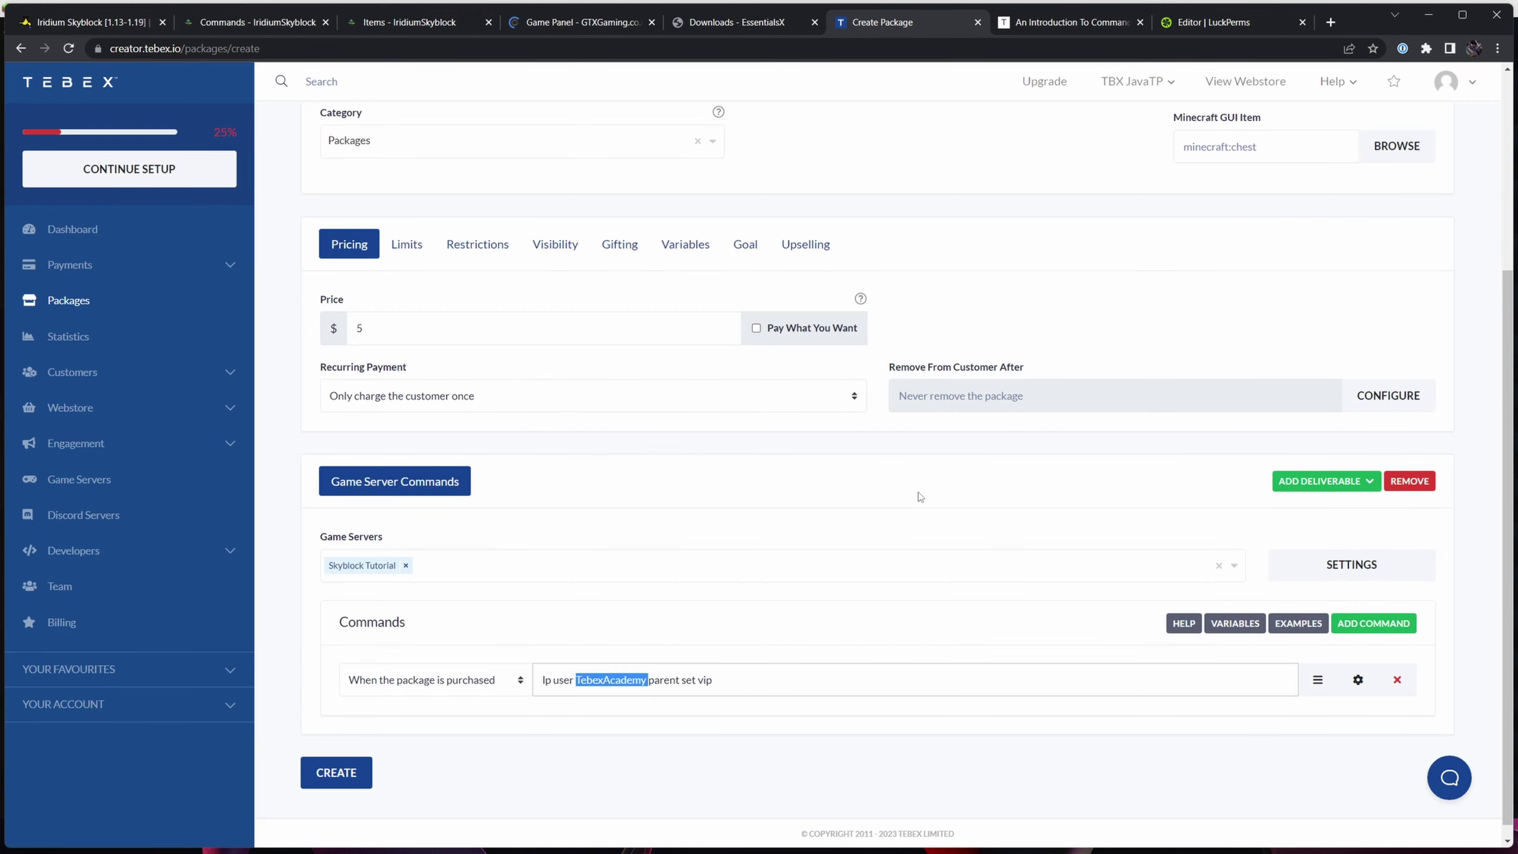
pyautogui.hotkey('ctrl', 'v')
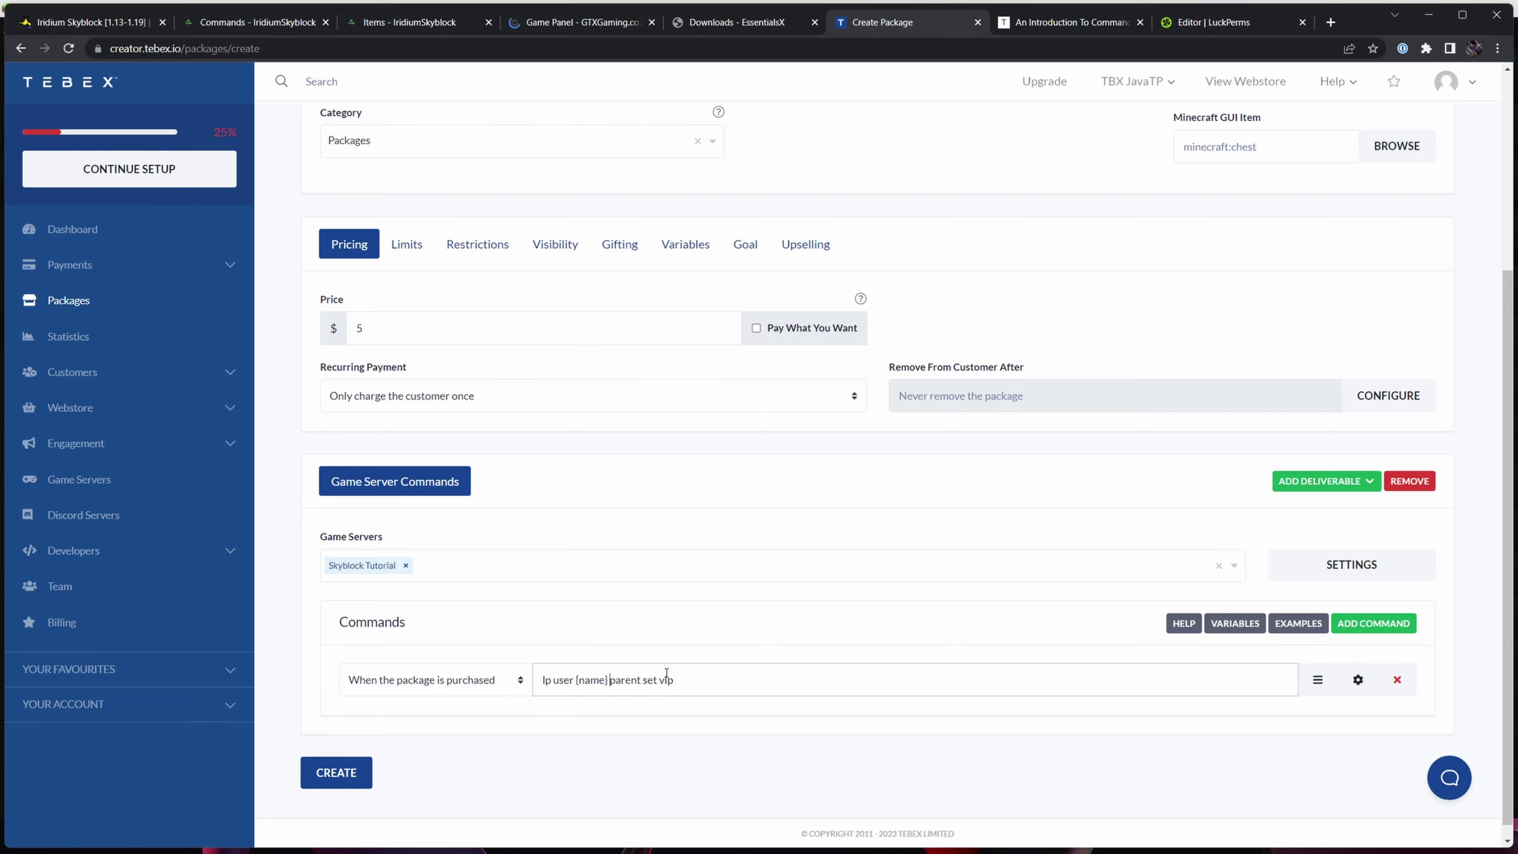
pyautogui.scroll(-1, 703, 686)
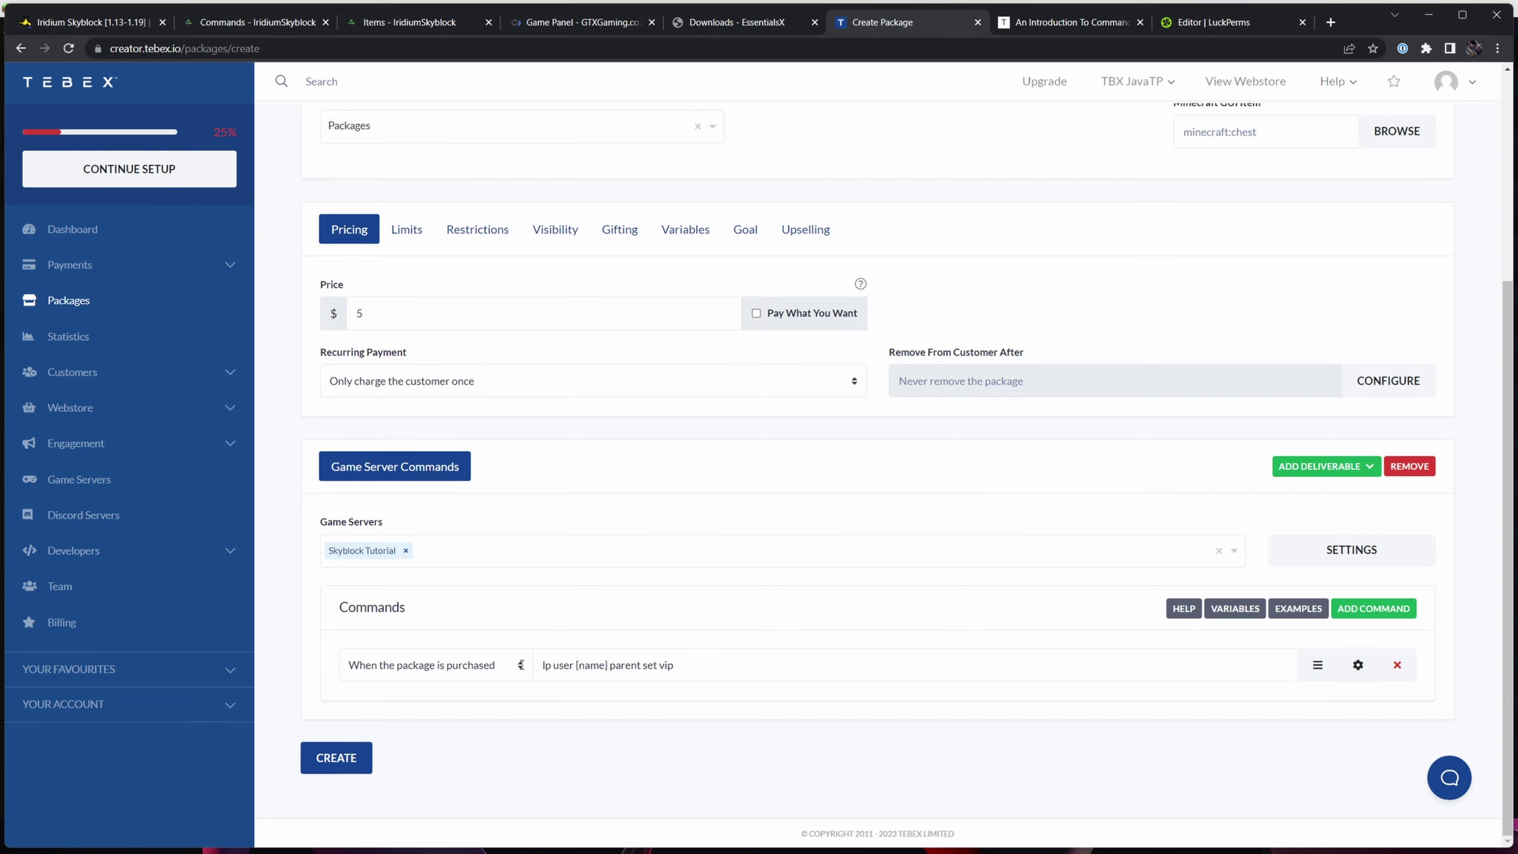
pyautogui.click(335, 755)
# Step: Create a manual $0.00 payment of the VIP Example package for the test customer
pyautogui.click(85, 269)
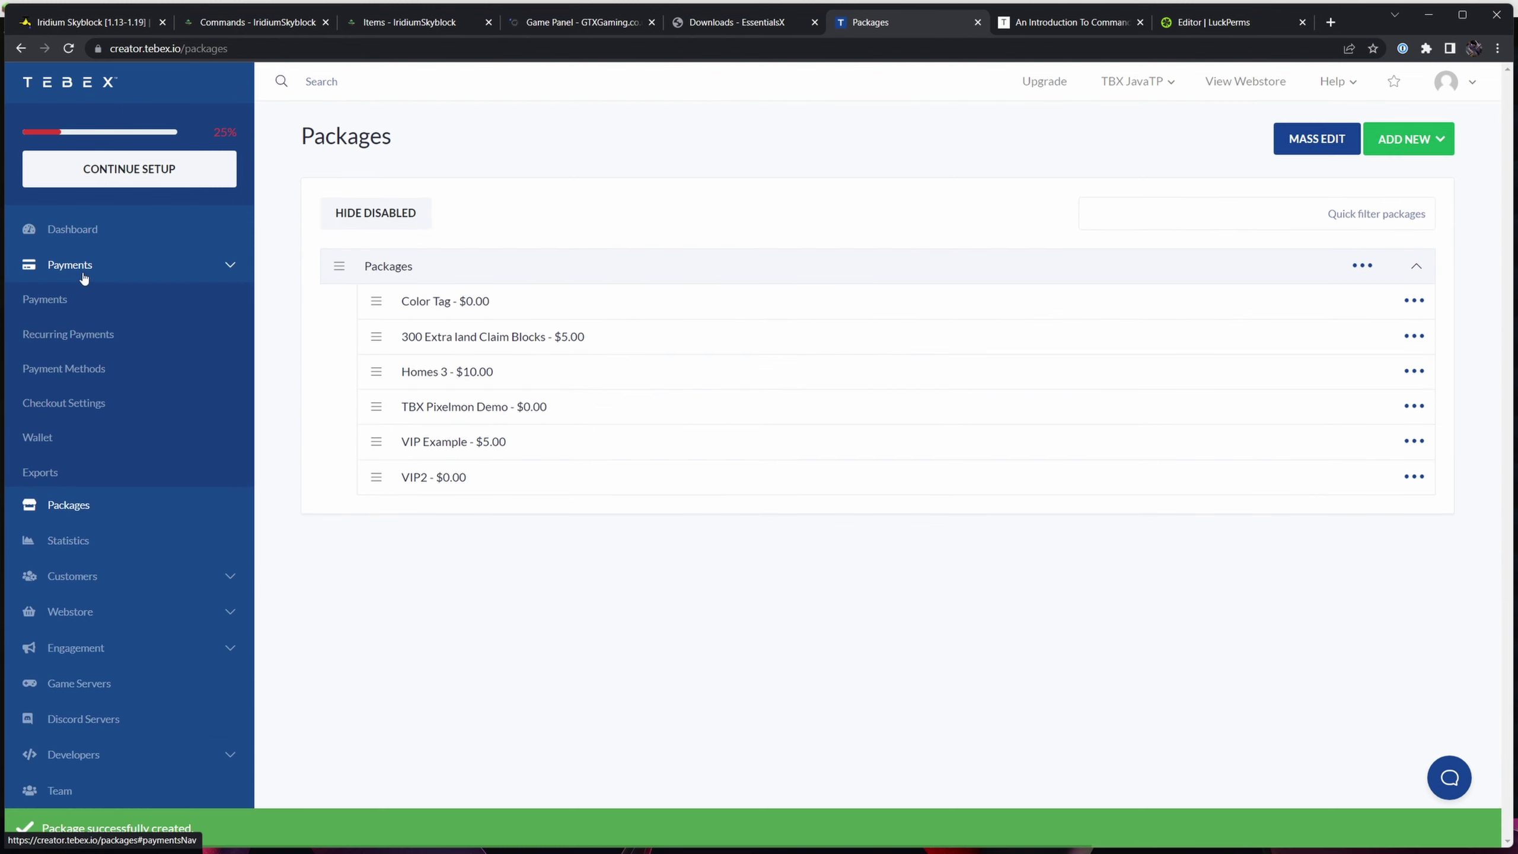
pyautogui.click(54, 304)
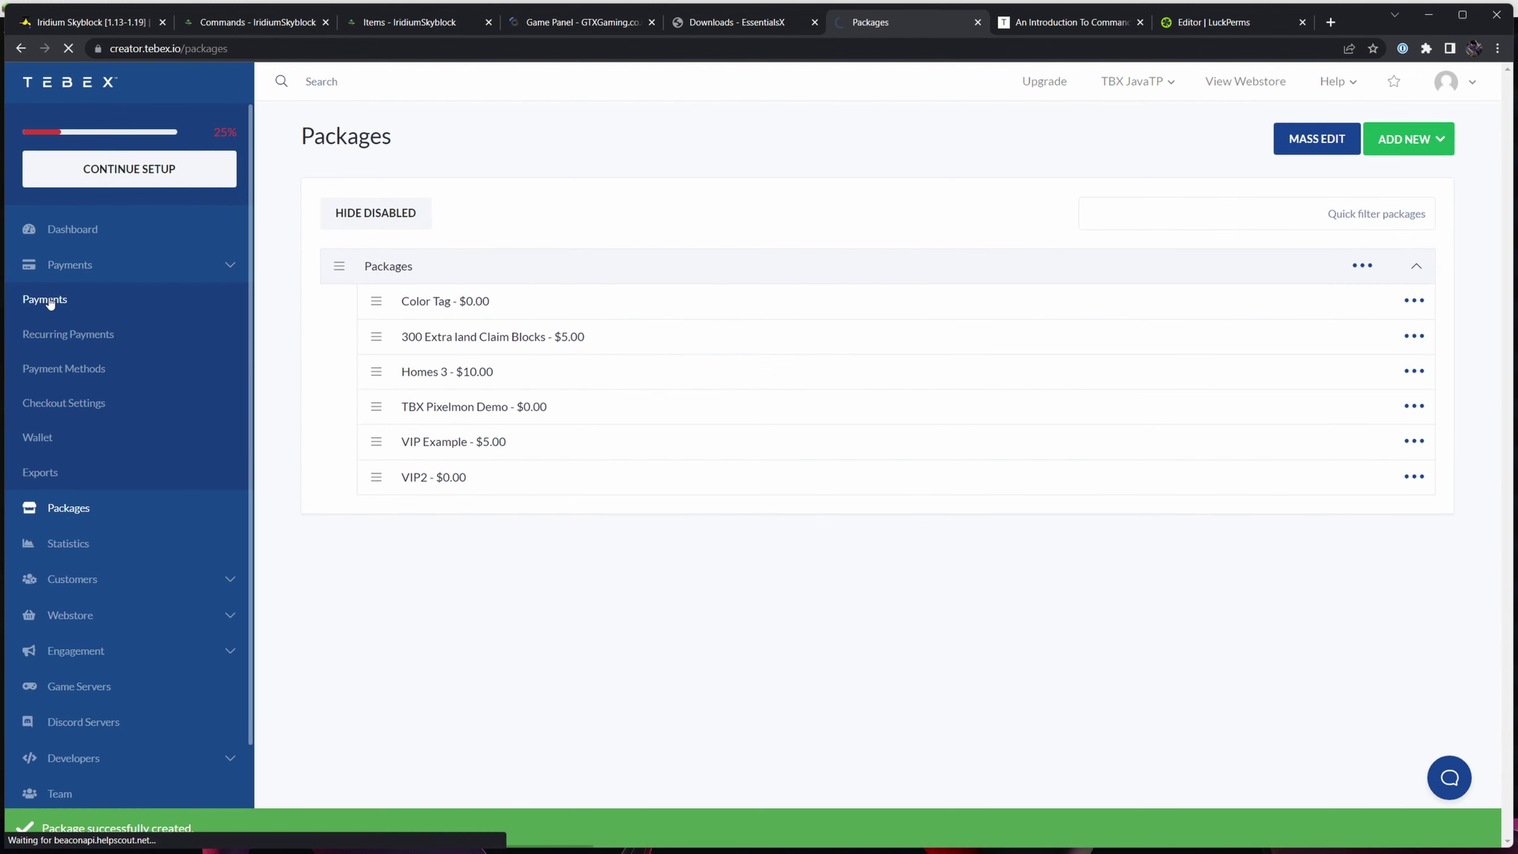
pyautogui.click(1384, 138)
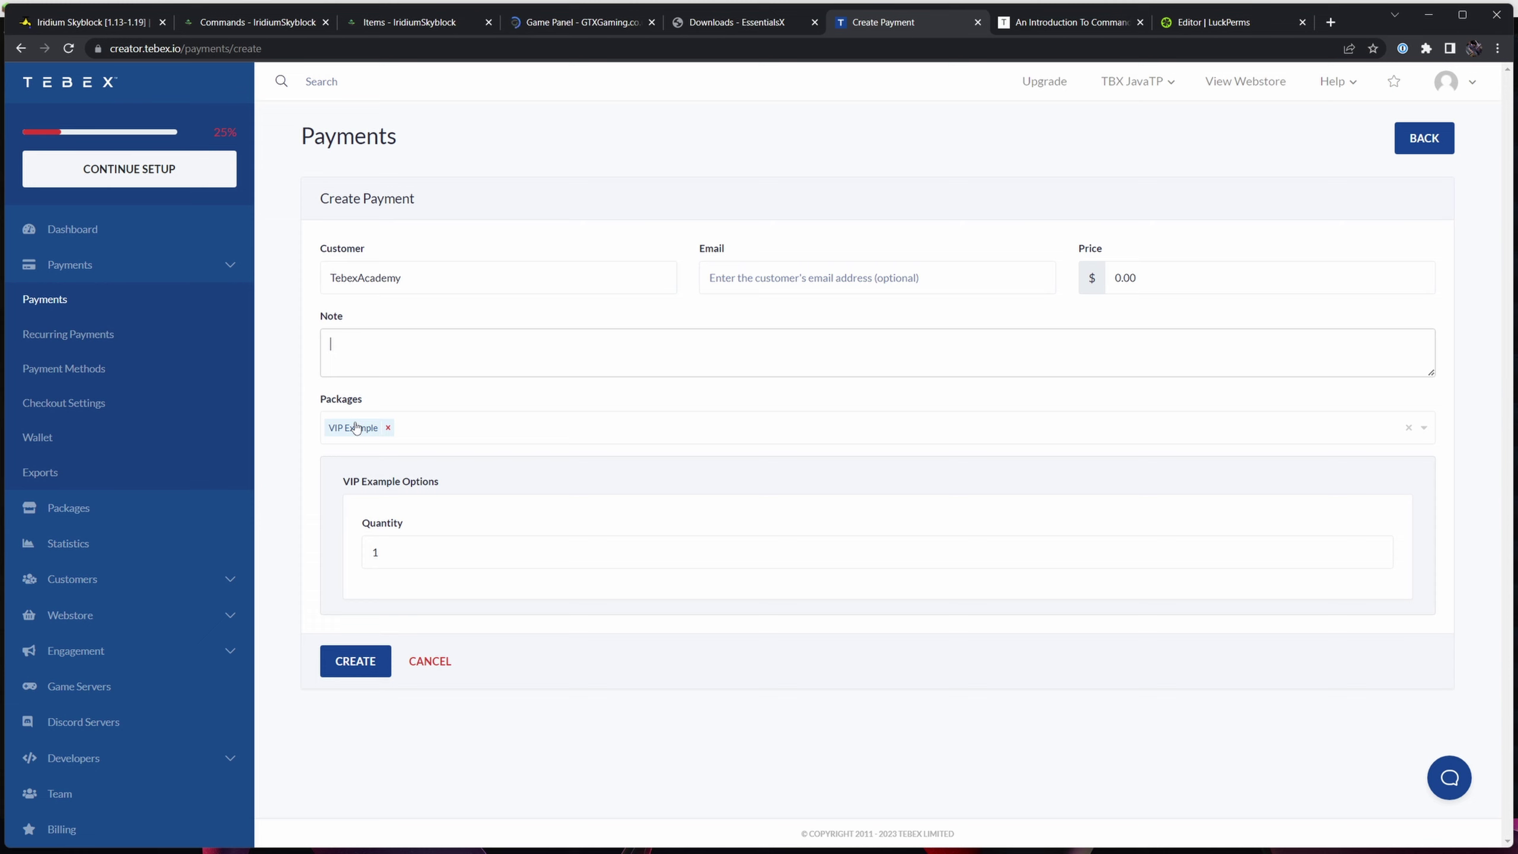
pyautogui.click(334, 666)
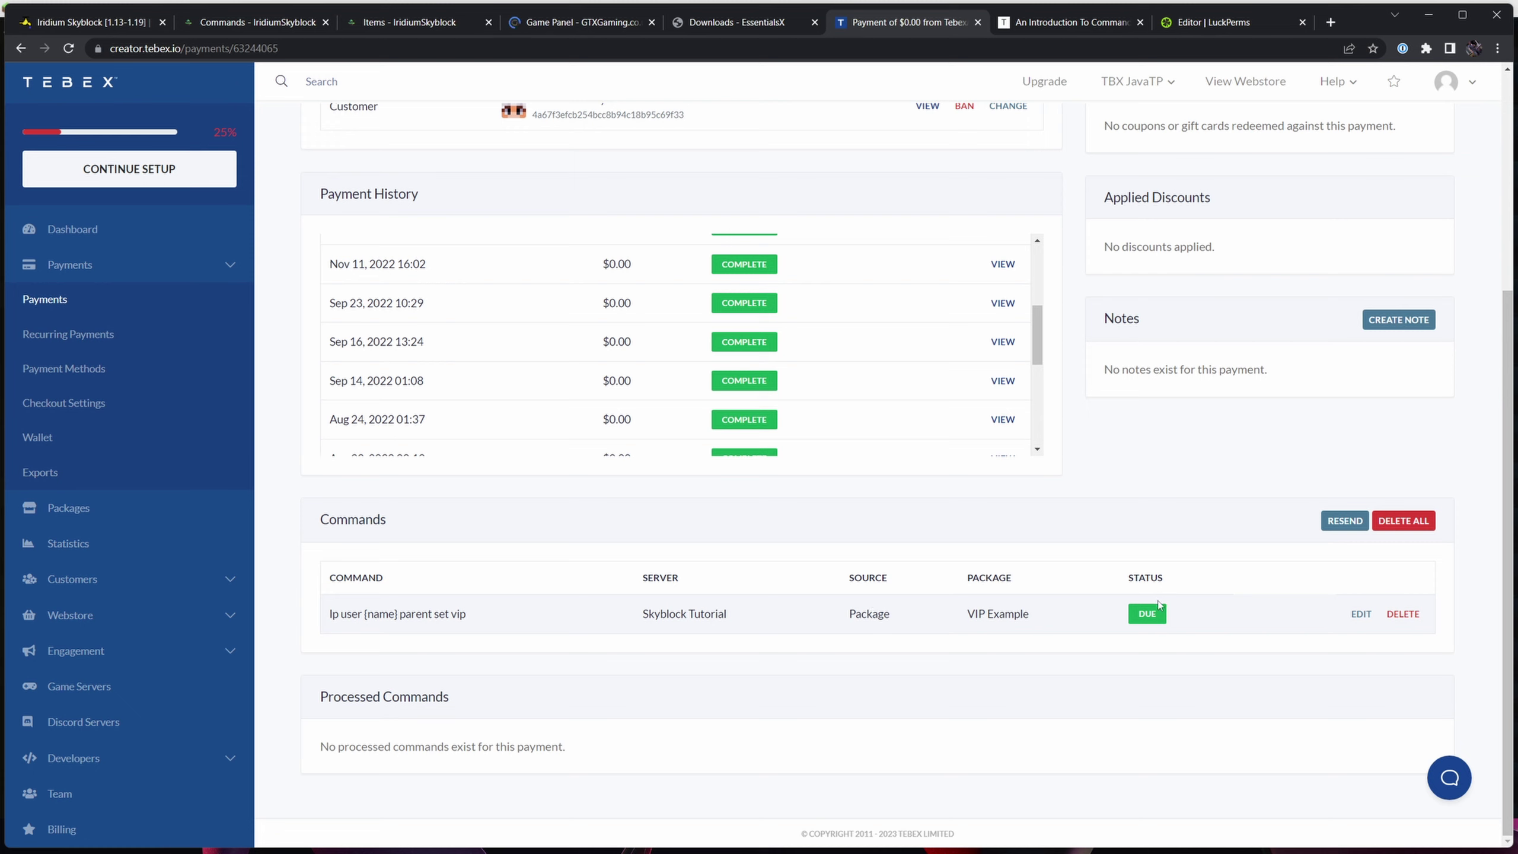
pyautogui.hotkey('alt', 'Tab')
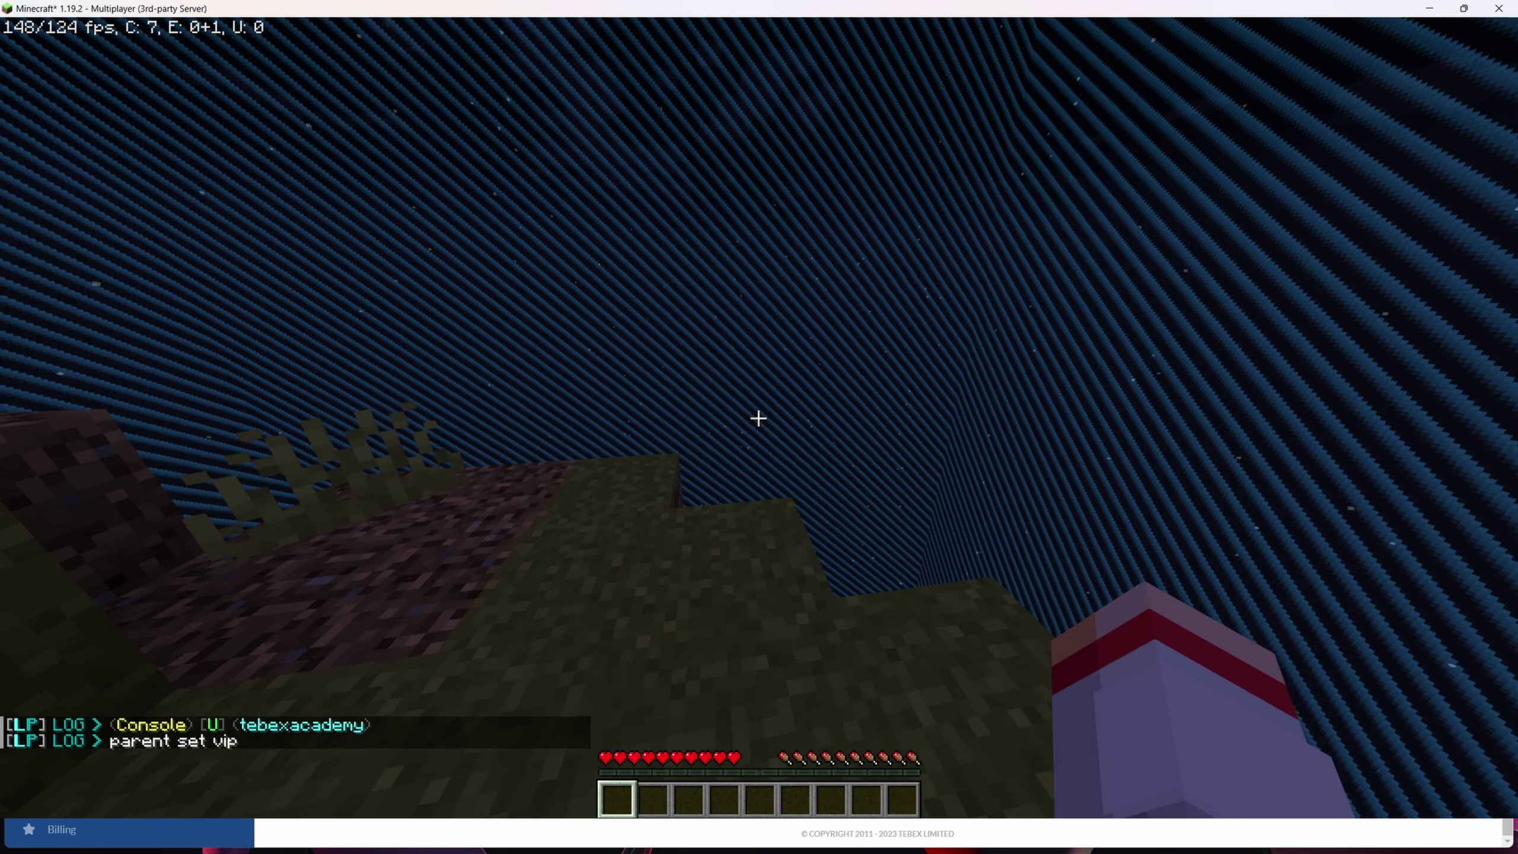
# Step: Run /lp editor in Minecraft to start a new LuckPerms web editor session
pyautogui.press('/')
pyautogui.write('lp ')
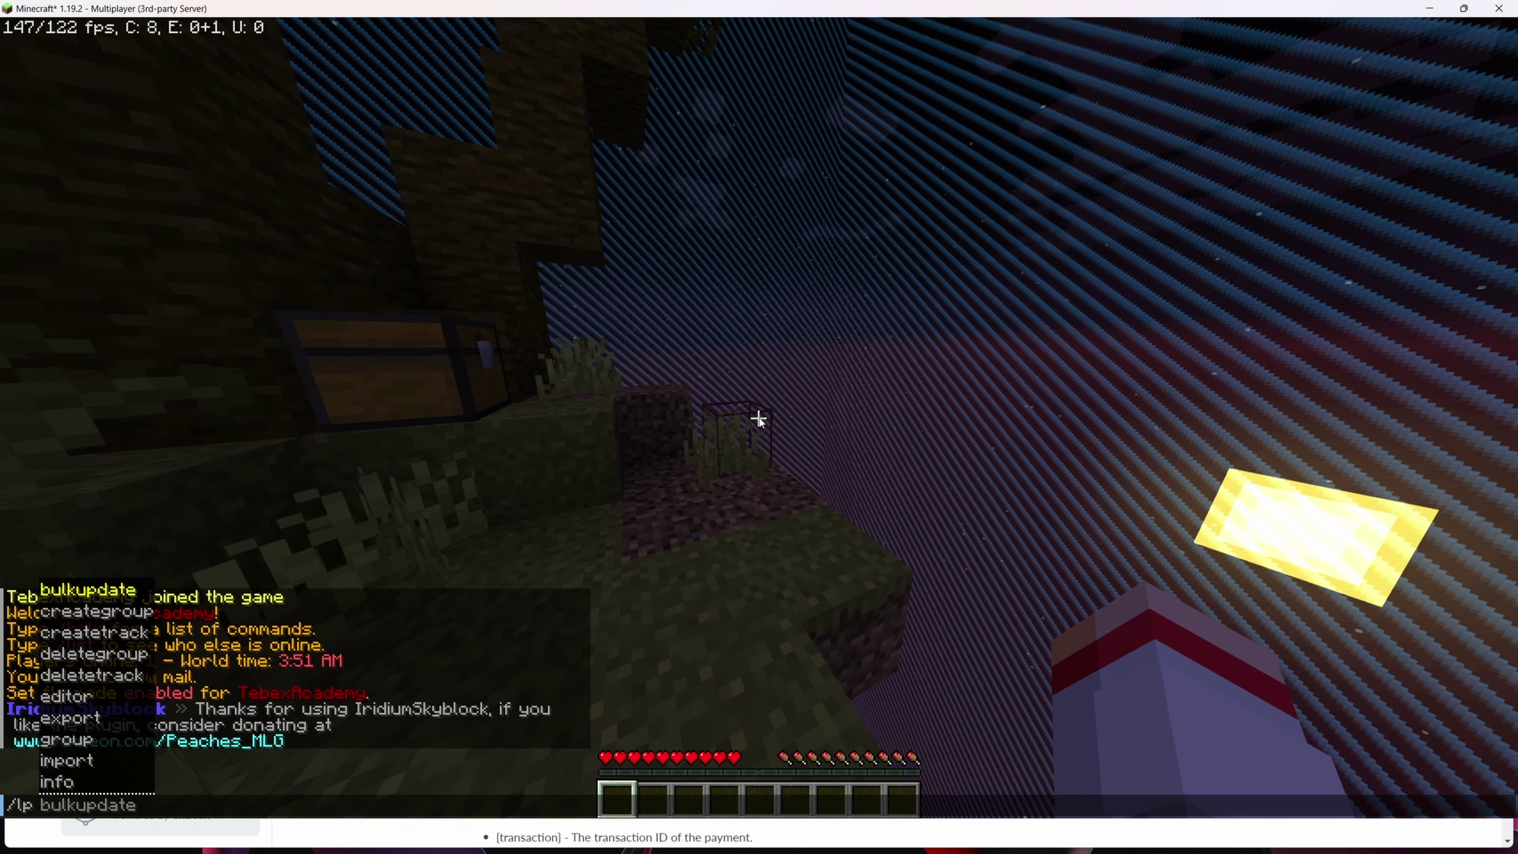
pyautogui.write('editor')
pyautogui.press('Return')
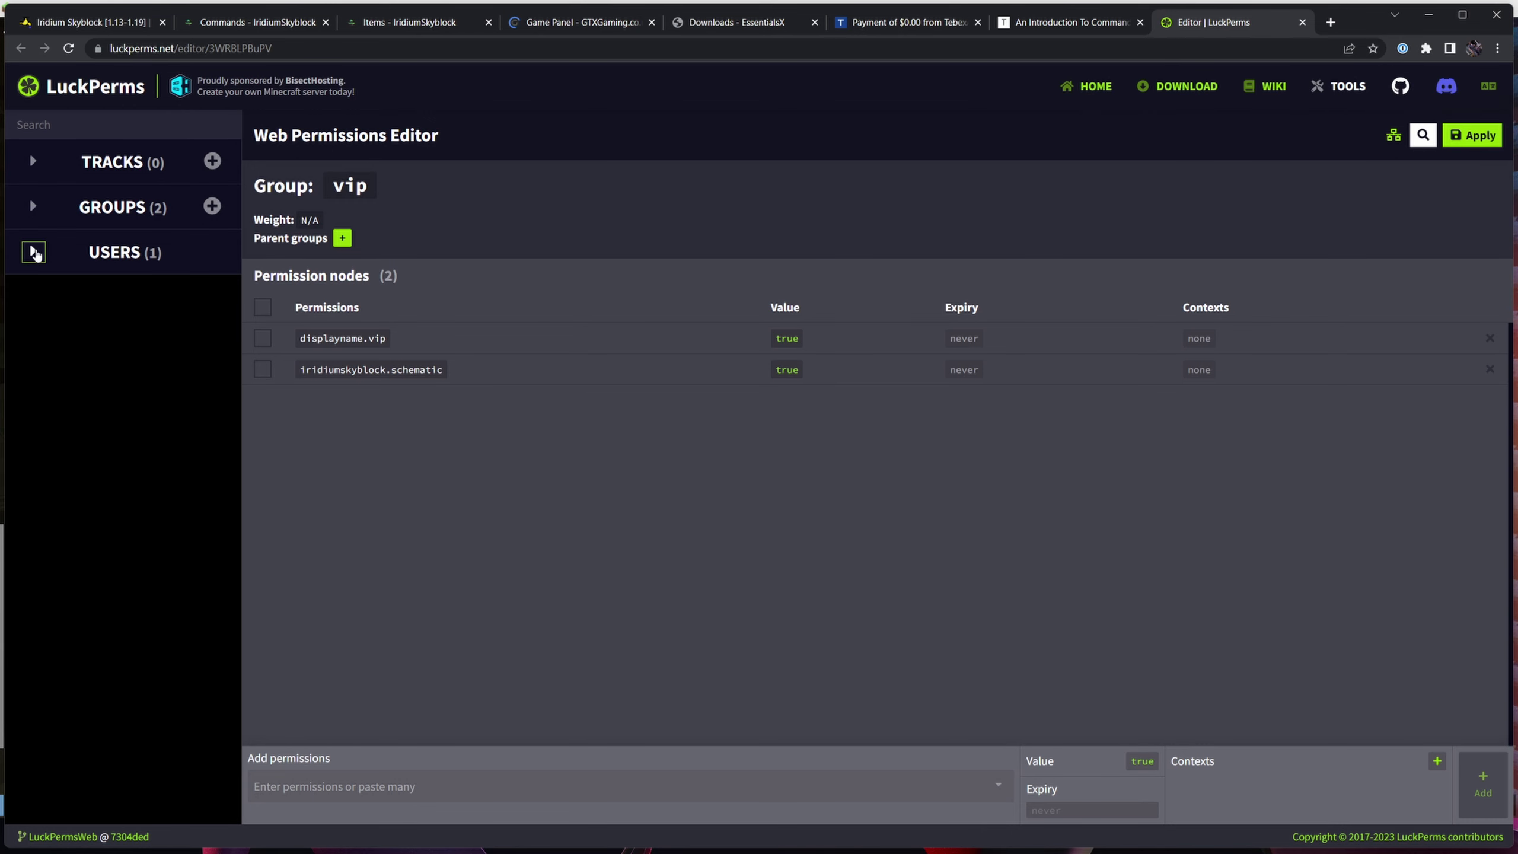
# Step: Check the test player's parent groups, then view the vip group's permissions
pyautogui.click(34, 252)
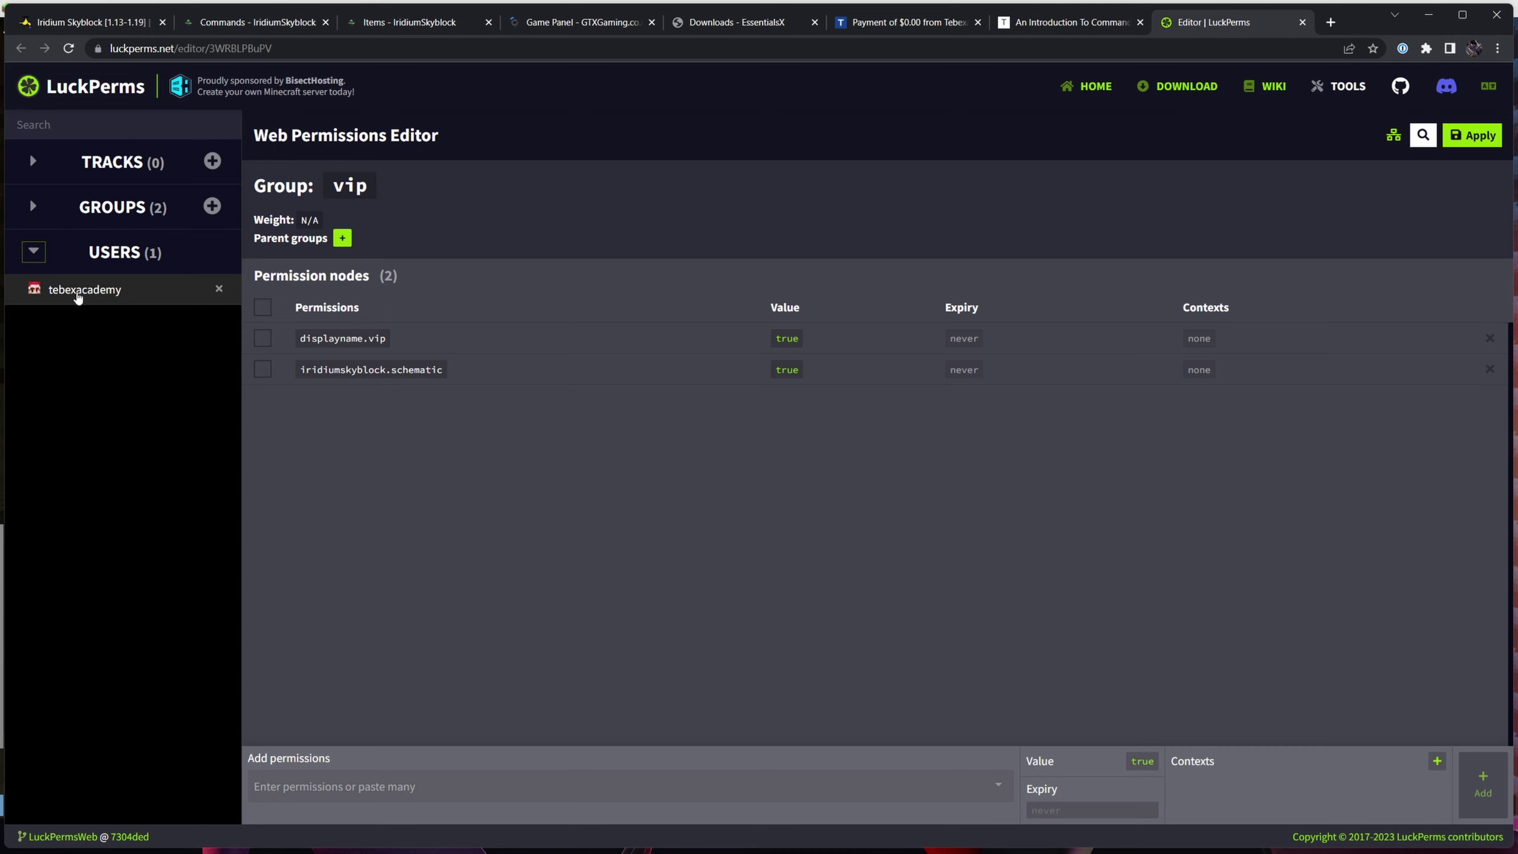
pyautogui.click(60, 290)
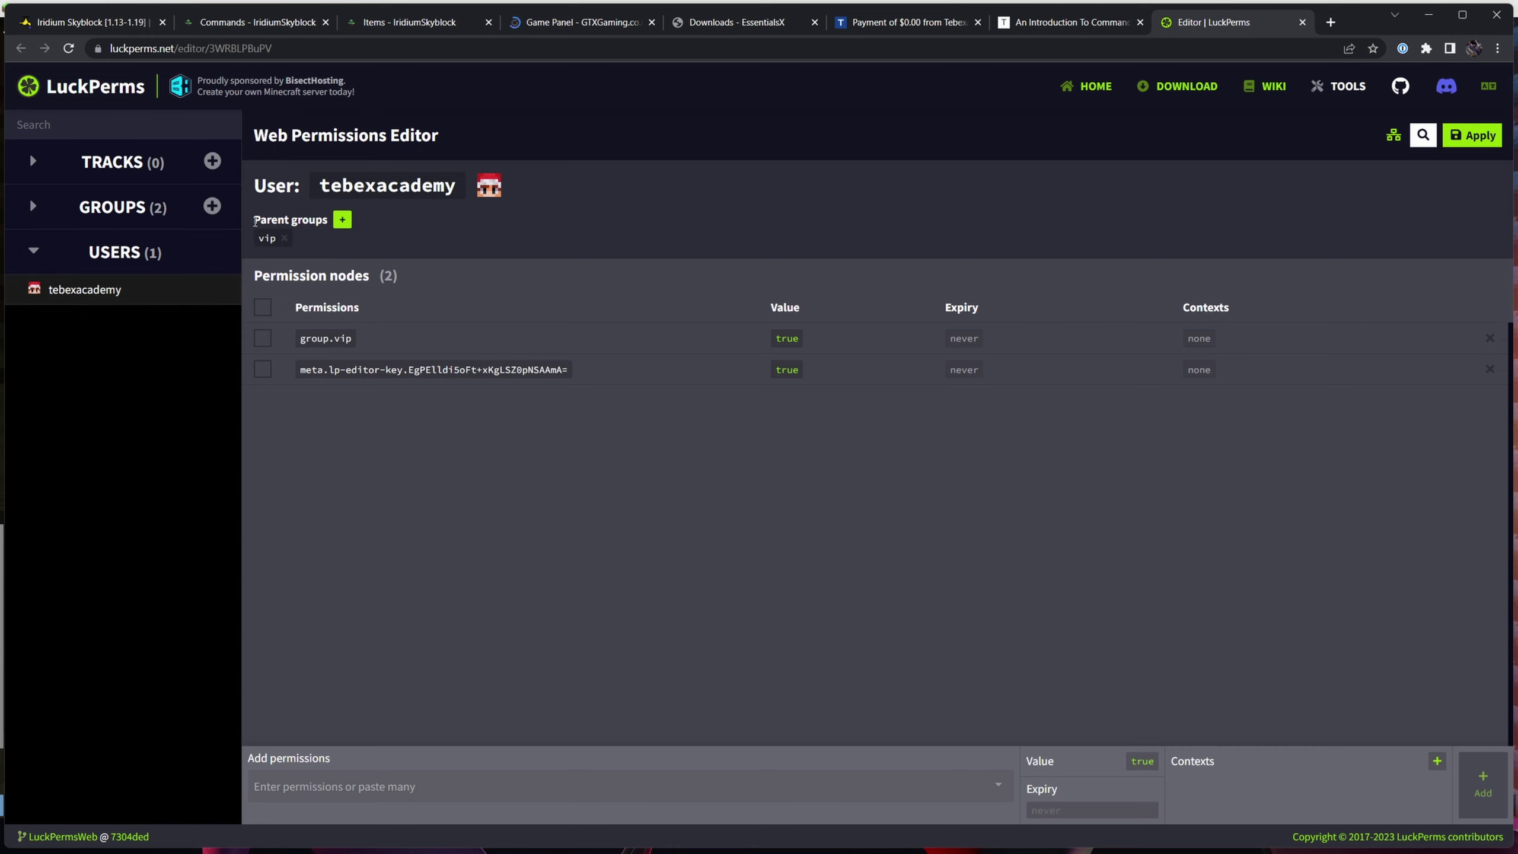
pyautogui.moveTo(253, 220); pyautogui.dragTo(315, 220)
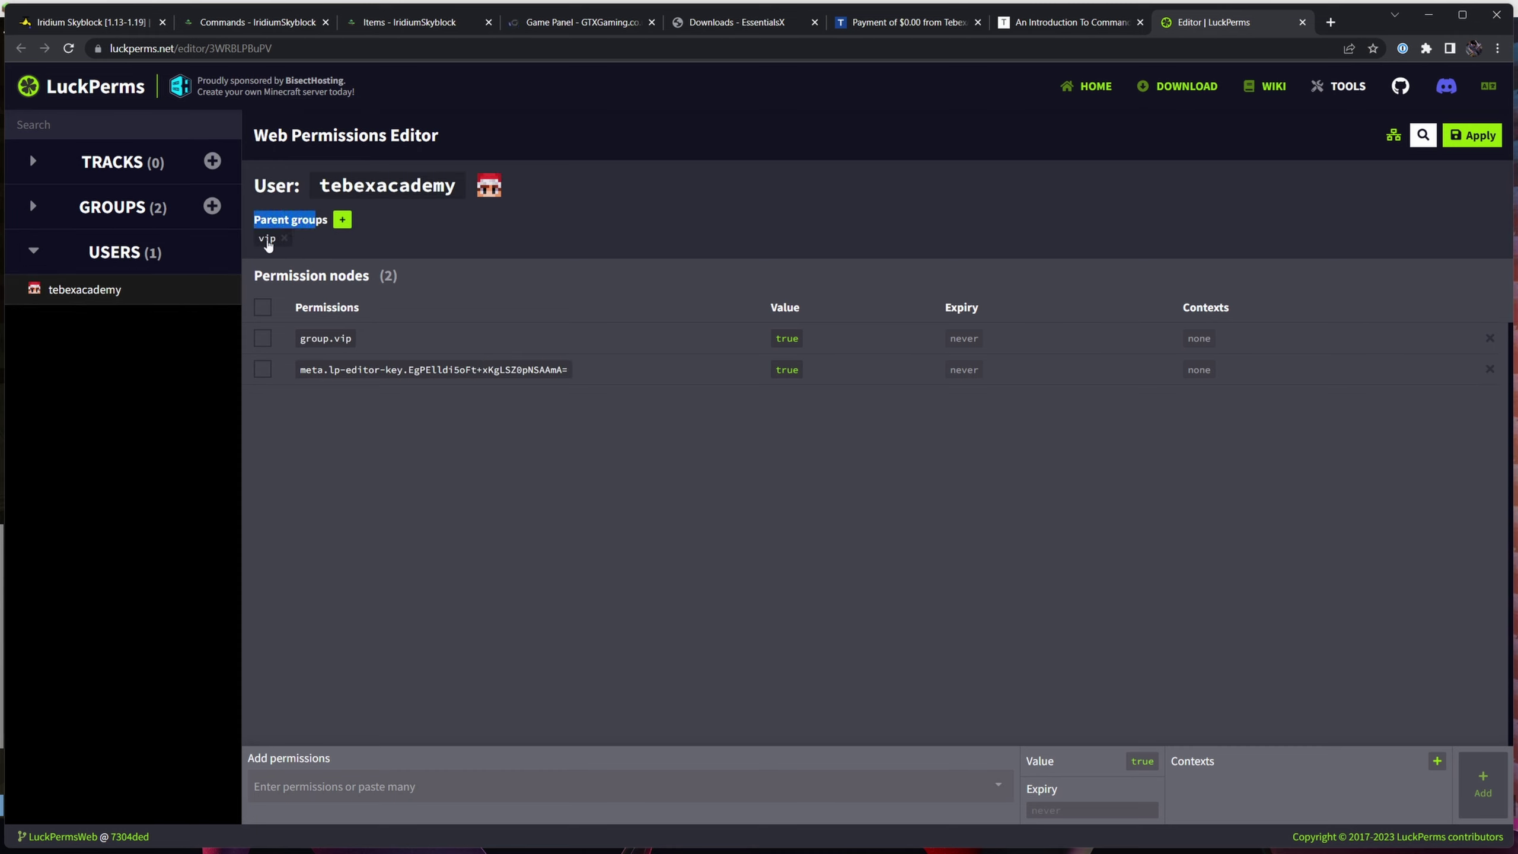
pyautogui.click(72, 206)
pyautogui.click(48, 280)
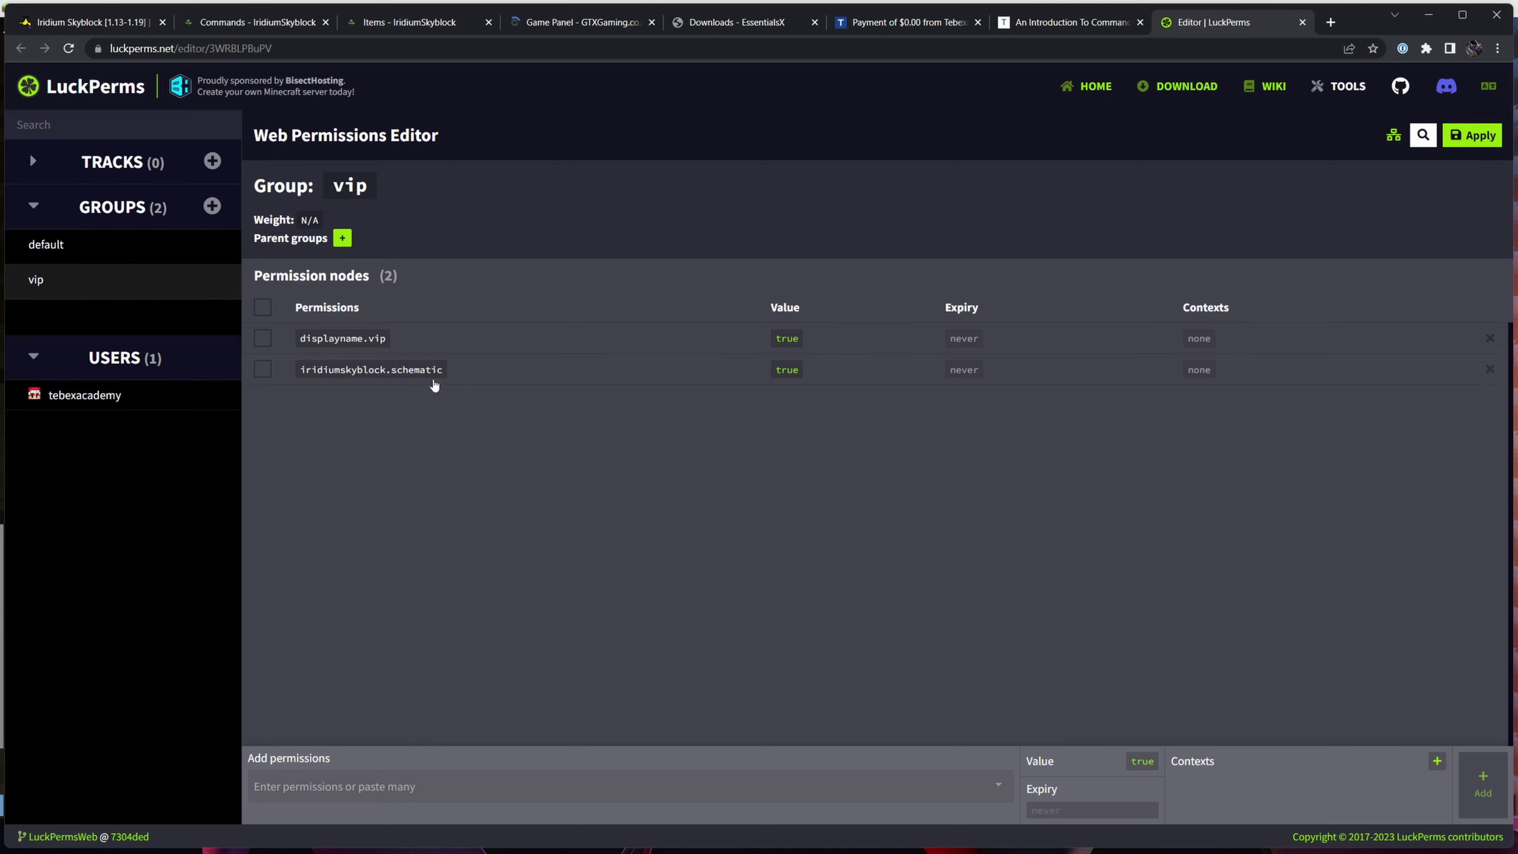